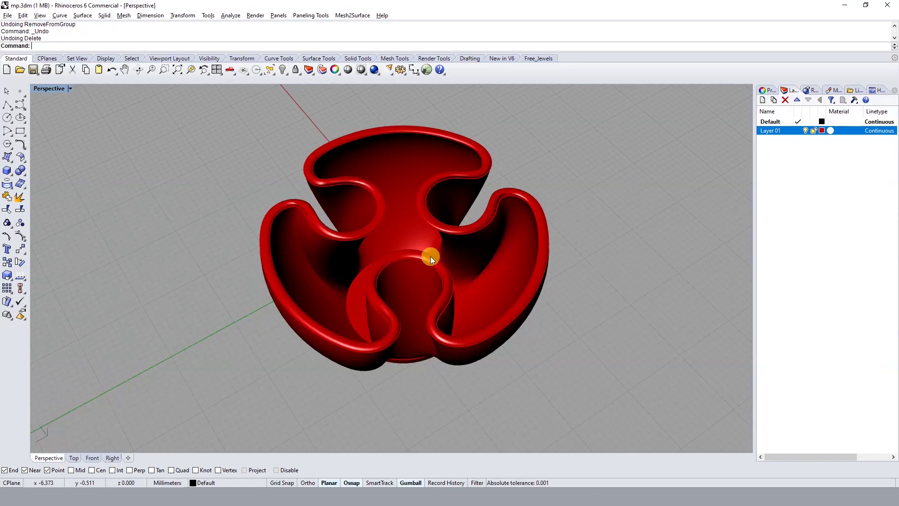
Orbit the red ring model, hide the bowl solid, then undo that hide
{"action": "mouse_move", "coordinate": [431, 257]}
{"action": "right_mouse_down"}
{"action": "mouse_move", "coordinate": [461, 221]}
{"action": "mouse_move", "coordinate": [457, 237]}
{"action": "mouse_move", "coordinate": [456, 195]}
{"action": "mouse_move", "coordinate": [471, 381]}
{"action": "right_mouse_up"}
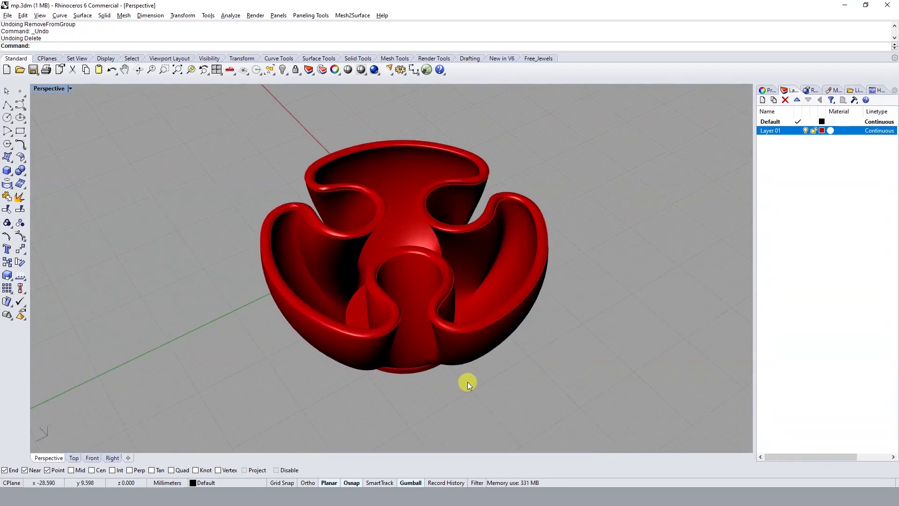
{"action": "mouse_move", "coordinate": [468, 381]}
{"action": "right_mouse_down"}
{"action": "mouse_move", "coordinate": [452, 275]}
{"action": "mouse_move", "coordinate": [481, 365]}
{"action": "right_mouse_up"}
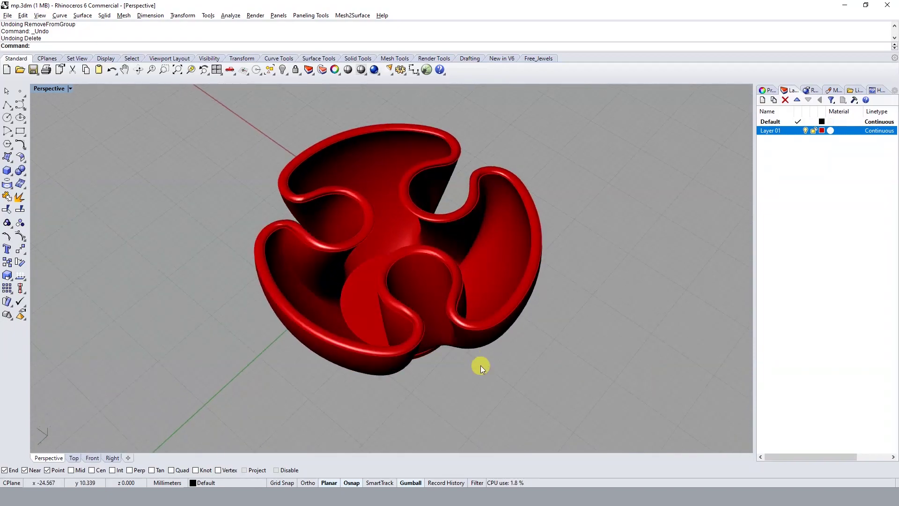
{"action": "mouse_move", "coordinate": [483, 345]}
{"action": "right_mouse_down"}
{"action": "mouse_move", "coordinate": [462, 311]}
{"action": "mouse_move", "coordinate": [477, 337]}
{"action": "mouse_move", "coordinate": [574, 296]}
{"action": "mouse_move", "coordinate": [426, 305]}
{"action": "mouse_move", "coordinate": [484, 229]}
{"action": "mouse_move", "coordinate": [441, 314]}
{"action": "right_mouse_up"}
{"action": "left_click", "coordinate": [441, 315]}
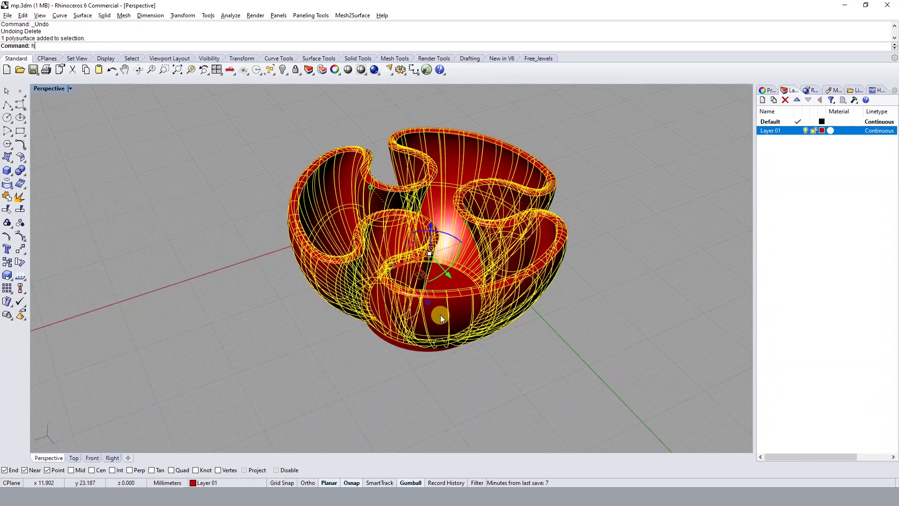
{"action": "type", "text": "h"}
{"action": "key", "text": "Return"}
{"action": "mouse_move", "coordinate": [481, 270]}
{"action": "right_mouse_down"}
{"action": "mouse_move", "coordinate": [498, 215]}
{"action": "mouse_move", "coordinate": [498, 161]}
{"action": "mouse_move", "coordinate": [478, 297]}
{"action": "right_mouse_up"}
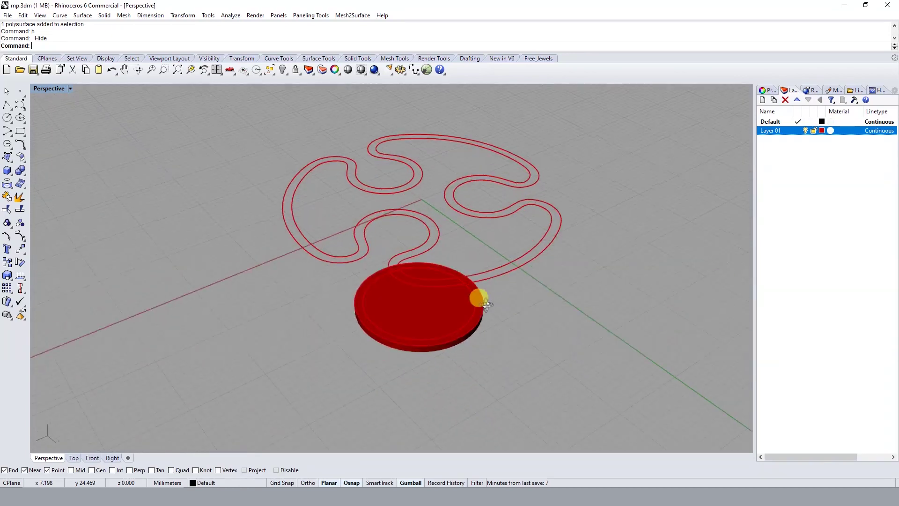
{"action": "scroll", "coordinate": [455, 321], "scroll_direction": "up", "scroll_amount": 3}
{"action": "key", "text": "ctrl+z"}
{"action": "key", "text": "Escape"}
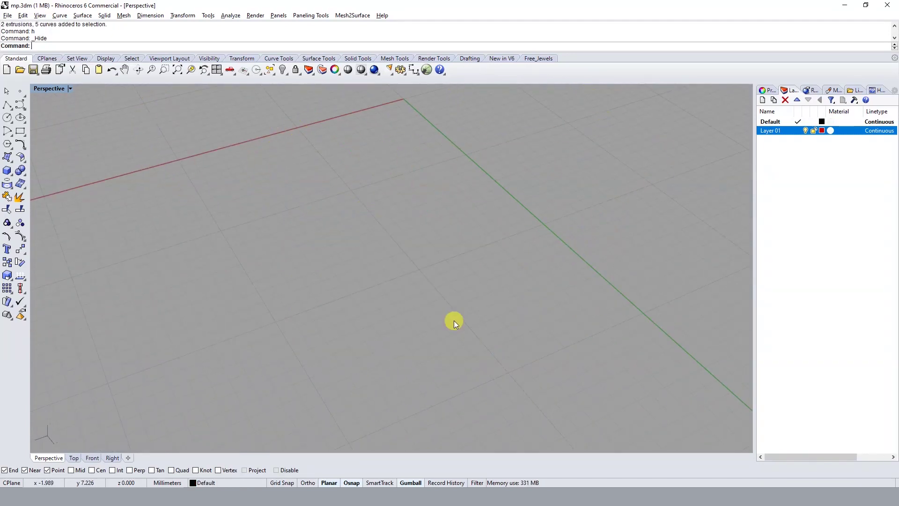
{"action": "type", "text": "RG"}
Hide the red disk and try hiding the ring curves, undoing the ring hide
{"action": "left_click", "coordinate": [451, 318]}
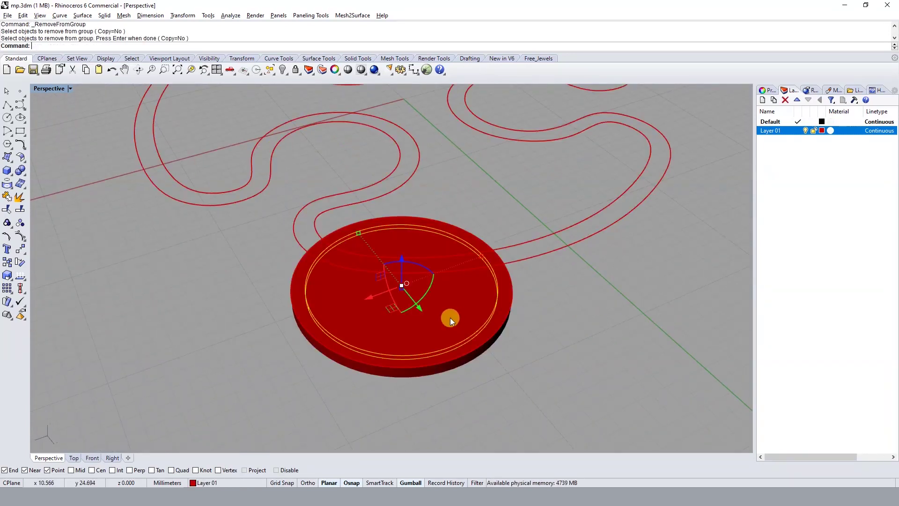
{"action": "type", "text": "h"}
{"action": "key", "text": "Return"}
{"action": "scroll", "coordinate": [488, 325], "scroll_direction": "up", "scroll_amount": 3}
{"action": "type", "text": "h"}
{"action": "key", "text": "Return"}
{"action": "left_click", "coordinate": [506, 312]}
{"action": "key", "text": "Return"}
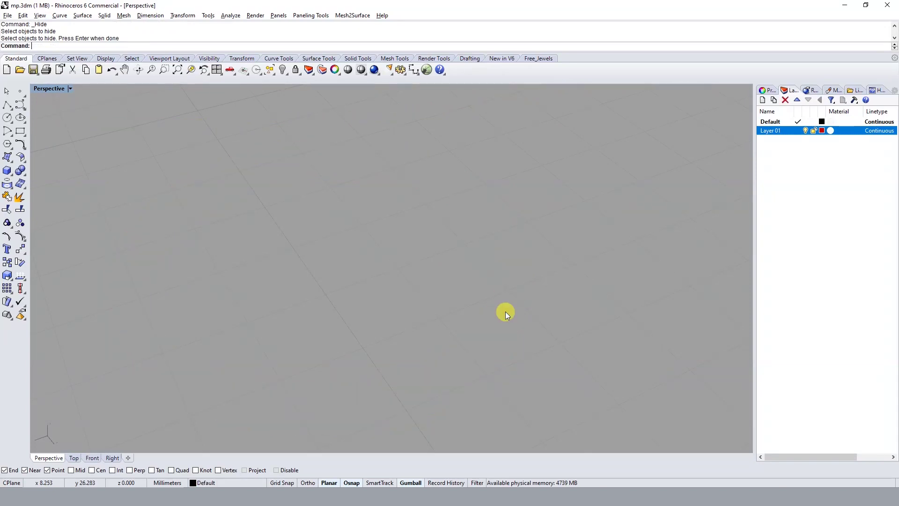
{"action": "key", "text": "ctrl+z"}
{"action": "left_click", "coordinate": [505, 311]}
{"action": "type", "text": "h"}
{"action": "key", "text": "Return"}
Orbit around the red curves and undo the hides to restore the bowl
{"action": "mouse_move", "coordinate": [493, 306]}
{"action": "right_mouse_down"}
{"action": "mouse_move", "coordinate": [489, 288]}
{"action": "mouse_move", "coordinate": [457, 364]}
{"action": "right_mouse_up"}
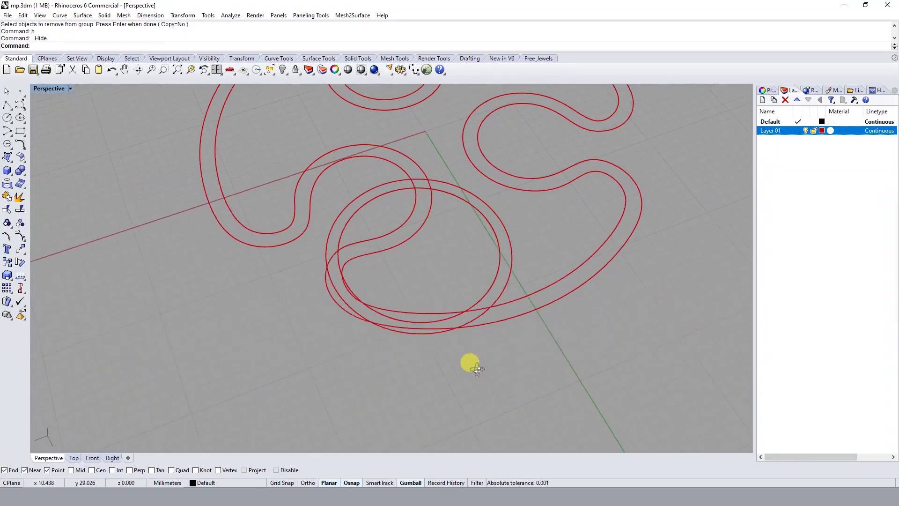
{"action": "right_click_drag", "start_coordinate": [457, 364], "coordinate": [483, 331]}
{"action": "scroll", "coordinate": [548, 305], "scroll_direction": "down", "scroll_amount": 5}
{"action": "right_click_drag", "start_coordinate": [548, 305], "coordinate": [558, 282]}
{"action": "key", "text": "ctrl+z"}
{"action": "key", "text": "ctrl+z"}
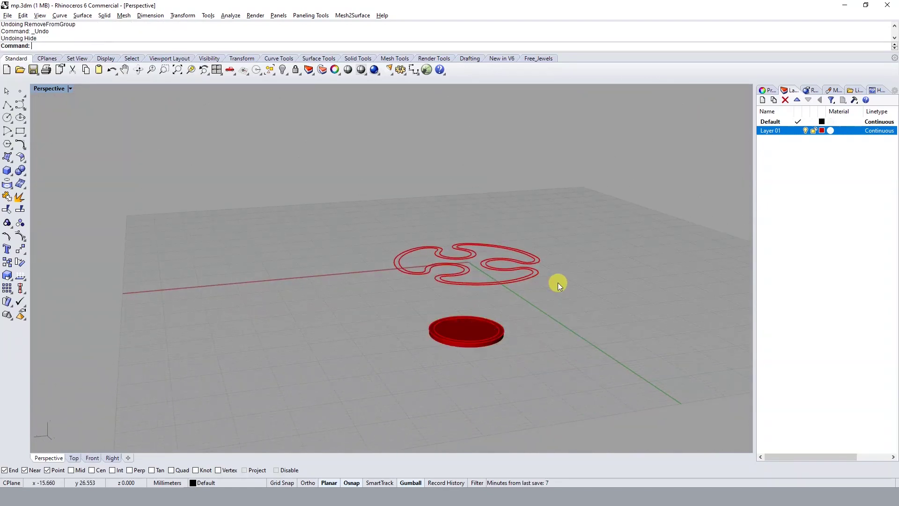
{"action": "key", "text": "ctrl+z"}
{"action": "mouse_move", "coordinate": [558, 282]}
{"action": "right_mouse_down"}
{"action": "mouse_move", "coordinate": [533, 264]}
{"action": "mouse_move", "coordinate": [462, 268]}
{"action": "right_mouse_up"}
{"action": "scroll", "coordinate": [533, 263], "scroll_direction": "up", "scroll_amount": 4}
{"action": "scroll", "coordinate": [515, 262], "scroll_direction": "down", "scroll_amount": 2}
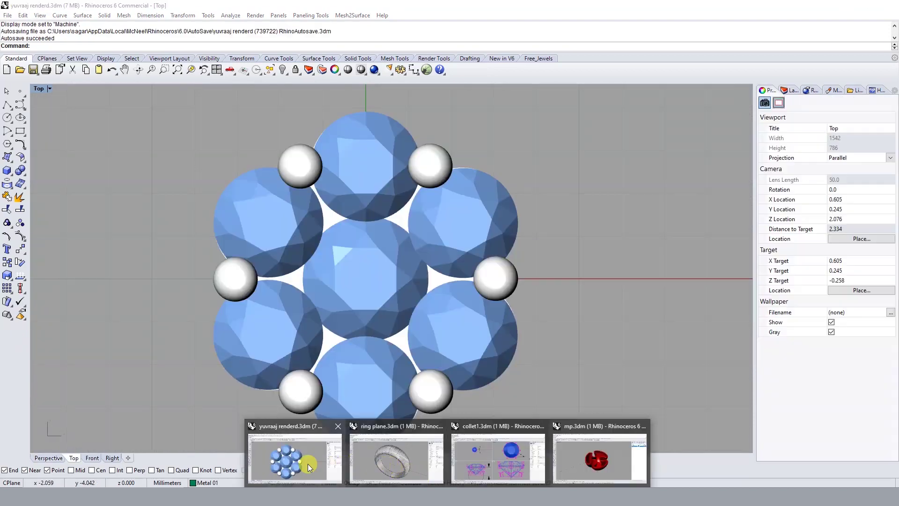
In the gem-cluster file, select and hide all seven round diamonds
{"action": "left_click", "coordinate": [307, 464]}
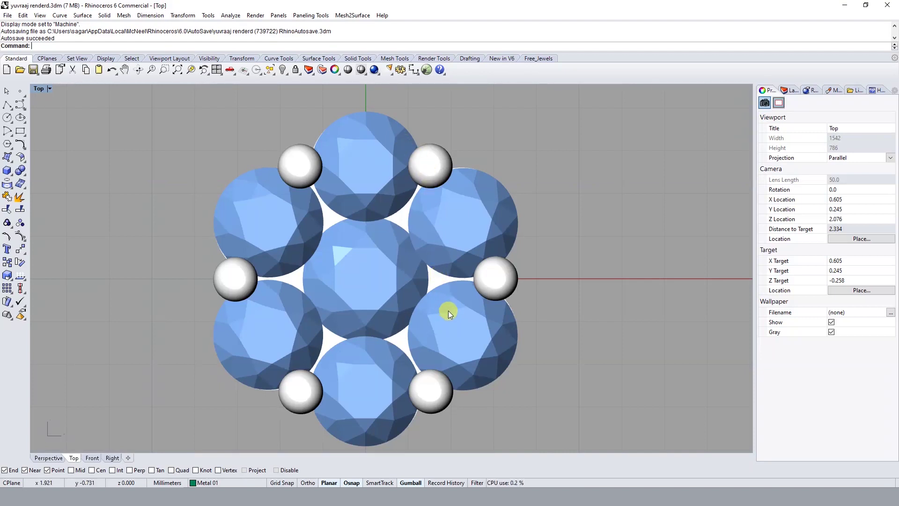
{"action": "scroll", "coordinate": [442, 293], "scroll_direction": "down", "scroll_amount": 5}
{"action": "right_click_drag", "start_coordinate": [442, 291], "coordinate": [411, 230], "text": "ctrl+shift"}
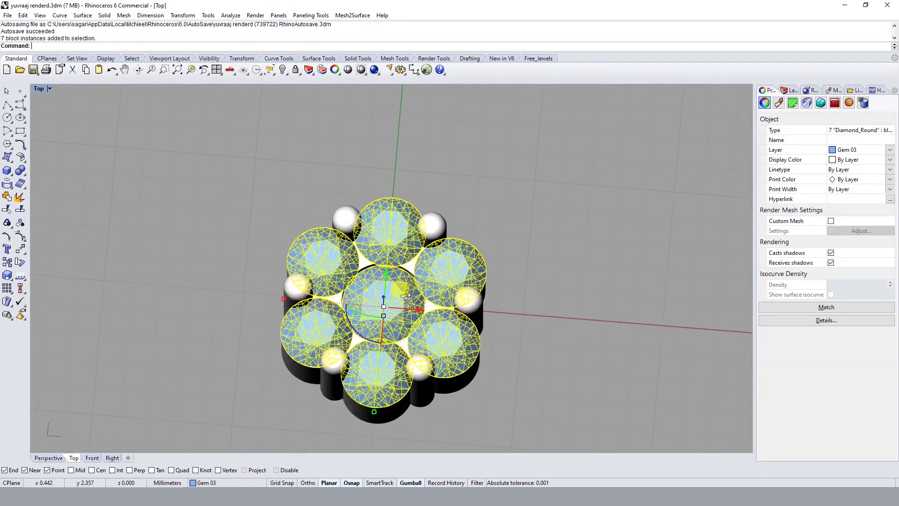
{"action": "type", "text": "h"}
{"action": "key", "text": "Return"}
{"action": "mouse_move", "coordinate": [448, 238]}
{"action": "right_mouse_down", "text": "ctrl+shift"}
{"action": "mouse_move", "coordinate": [427, 295]}
{"action": "mouse_move", "coordinate": [348, 224]}
{"action": "mouse_move", "coordinate": [305, 245]}
{"action": "mouse_move", "coordinate": [351, 311]}
{"action": "mouse_move", "coordinate": [393, 304]}
{"action": "mouse_move", "coordinate": [434, 185]}
{"action": "mouse_move", "coordinate": [438, 92]}
{"action": "mouse_move", "coordinate": [482, 339]}
{"action": "mouse_move", "coordinate": [512, 295]}
{"action": "mouse_move", "coordinate": [526, 221]}
{"action": "mouse_move", "coordinate": [535, 226]}
{"action": "right_mouse_up", "text": "ctrl+shift"}
{"action": "scroll", "coordinate": [401, 302], "scroll_direction": "up", "scroll_amount": 3}
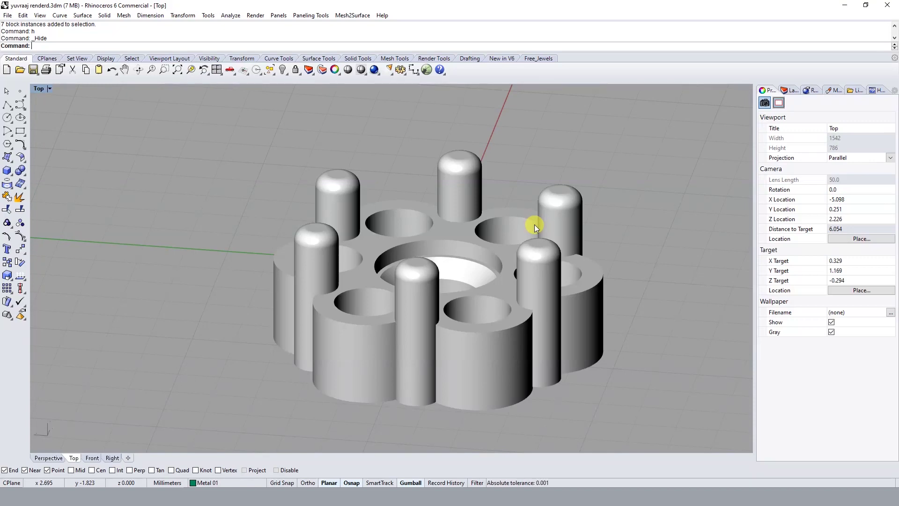
Select the seven metal setting pieces, then bring up ring plane.3dm
{"action": "mouse_move", "coordinate": [535, 224]}
{"action": "right_mouse_down", "text": "ctrl+shift"}
{"action": "mouse_move", "coordinate": [550, 221]}
{"action": "mouse_move", "coordinate": [536, 297]}
{"action": "right_mouse_up", "text": "ctrl+shift"}
{"action": "left_click", "coordinate": [533, 301]}
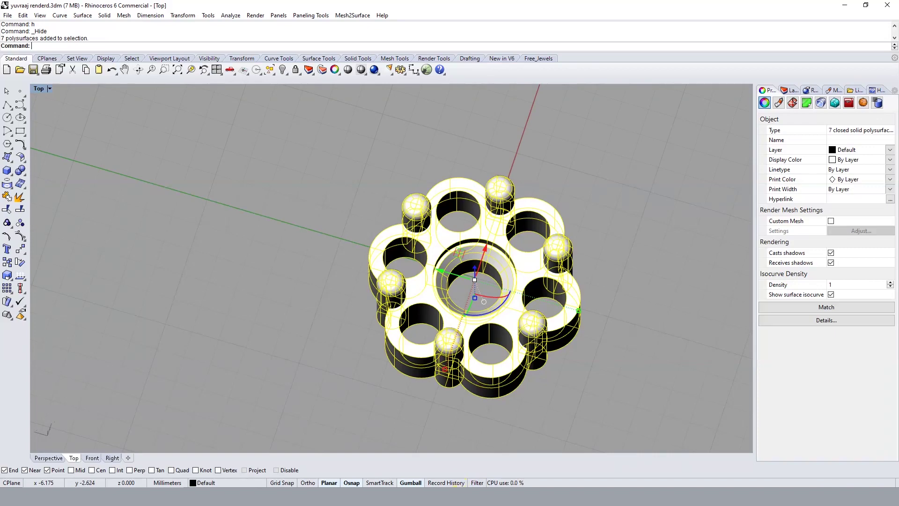
{"action": "left_click", "coordinate": [410, 461]}
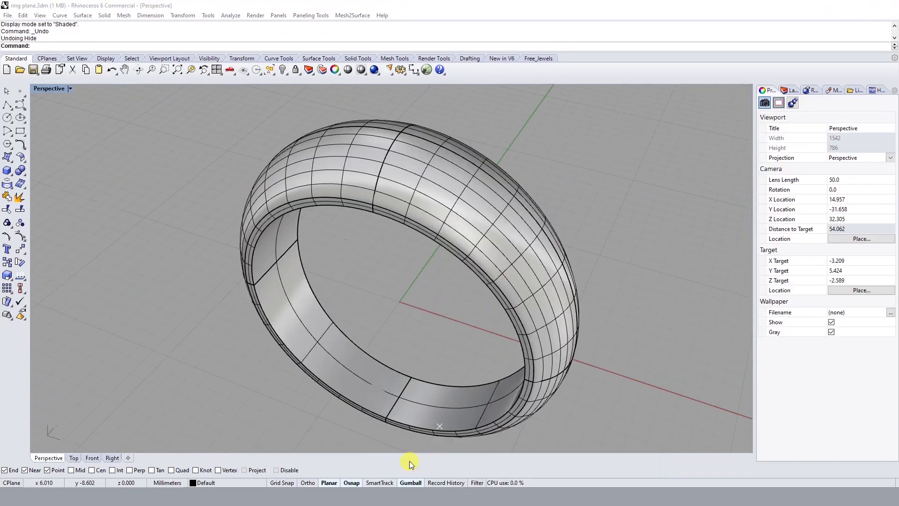
{"action": "mouse_move", "coordinate": [571, 257]}
{"action": "right_mouse_down"}
{"action": "mouse_move", "coordinate": [488, 199]}
{"action": "mouse_move", "coordinate": [491, 249]}
{"action": "mouse_move", "coordinate": [512, 212]}
{"action": "mouse_move", "coordinate": [510, 240]}
{"action": "mouse_move", "coordinate": [408, 203]}
{"action": "mouse_move", "coordinate": [464, 215]}
{"action": "mouse_move", "coordinate": [437, 249]}
{"action": "right_mouse_up"}
{"action": "left_click", "coordinate": [511, 213]}
{"action": "key", "text": "ctrl+h"}
{"action": "key", "text": "ctrl+z"}
{"action": "mouse_move", "coordinate": [590, 192]}
{"action": "right_mouse_down"}
{"action": "mouse_move", "coordinate": [445, 261]}
{"action": "mouse_move", "coordinate": [394, 235]}
{"action": "mouse_move", "coordinate": [417, 180]}
{"action": "mouse_move", "coordinate": [438, 269]}
{"action": "mouse_move", "coordinate": [455, 283]}
{"action": "right_mouse_up"}
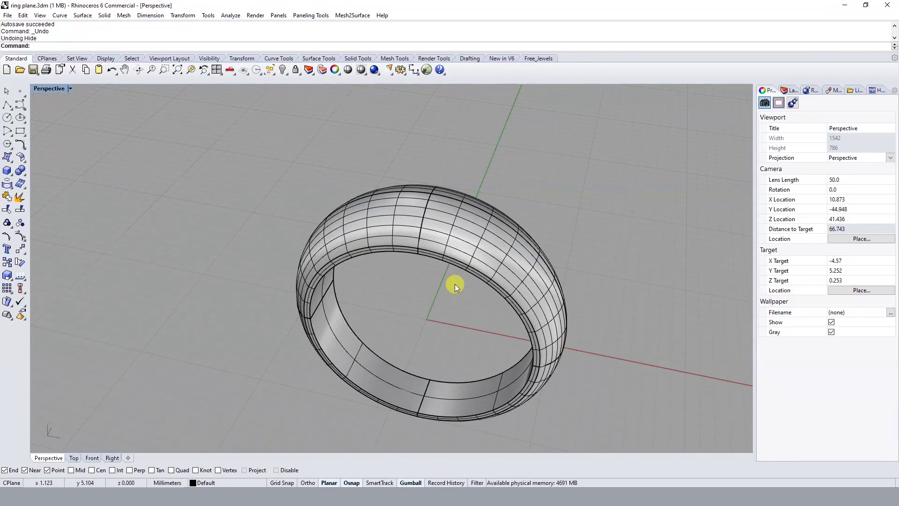
{"action": "right_click_drag", "start_coordinate": [455, 284], "coordinate": [472, 271]}
{"action": "left_click", "coordinate": [468, 218]}
{"action": "type", "text": "ext"}
{"action": "key", "text": "Return"}
{"action": "left_click", "coordinate": [470, 213]}
{"action": "key", "text": "Return"}
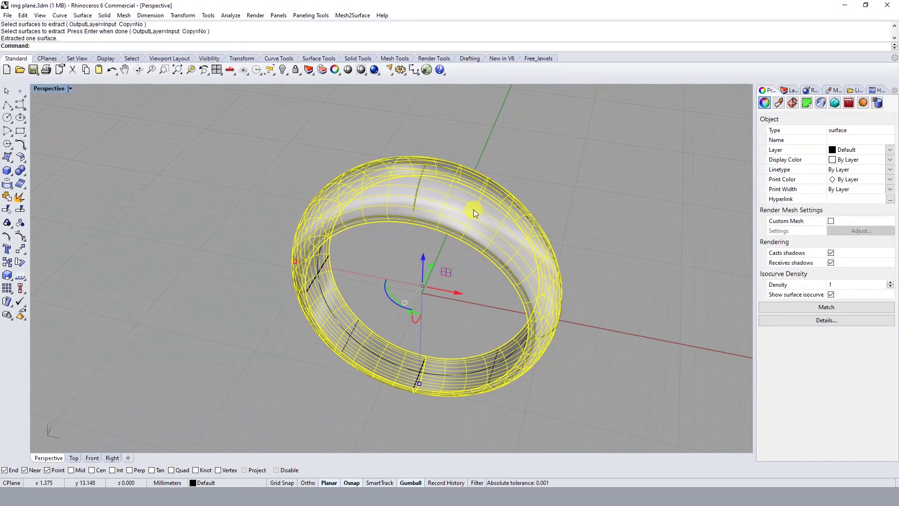
{"action": "key", "text": "F10"}
{"action": "mouse_move", "coordinate": [493, 213]}
{"action": "right_mouse_down"}
{"action": "mouse_move", "coordinate": [428, 190]}
{"action": "mouse_move", "coordinate": [468, 115]}
{"action": "mouse_move", "coordinate": [486, 229]}
{"action": "right_mouse_up"}
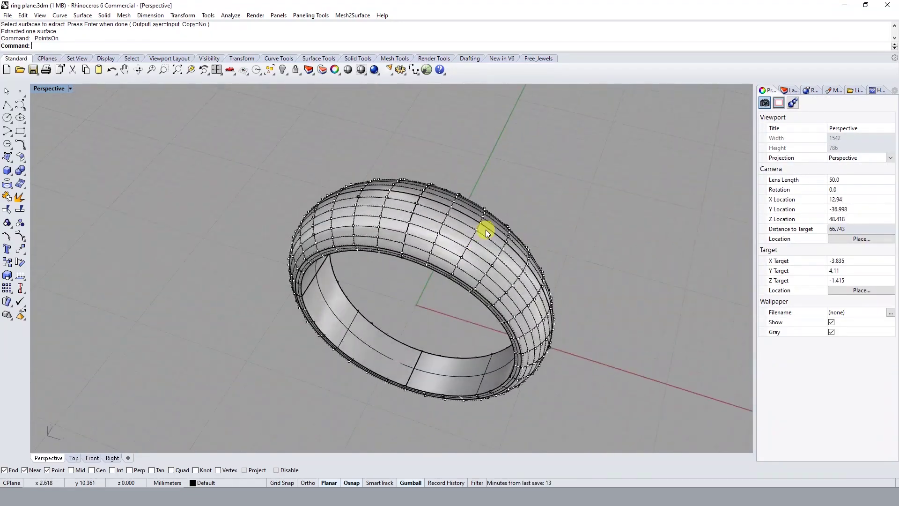
{"action": "key", "text": "ctrl+z"}
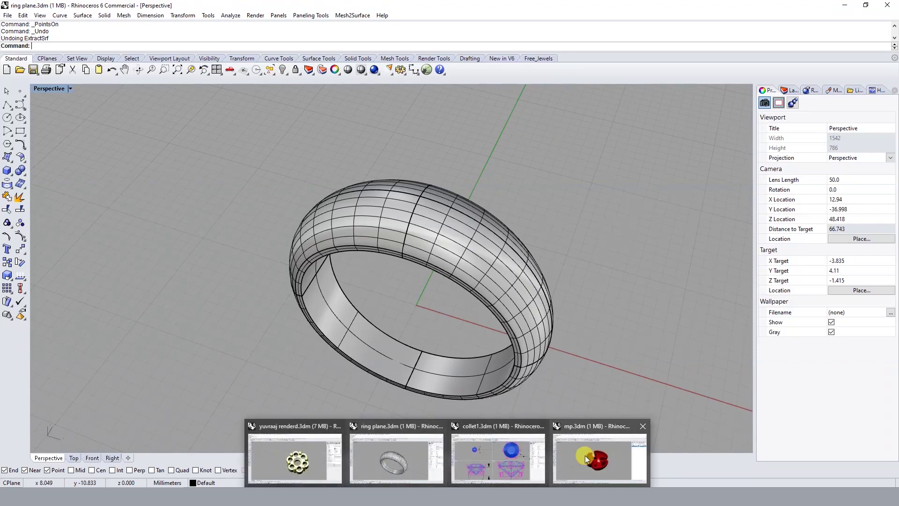
{"action": "left_click", "coordinate": [507, 454]}
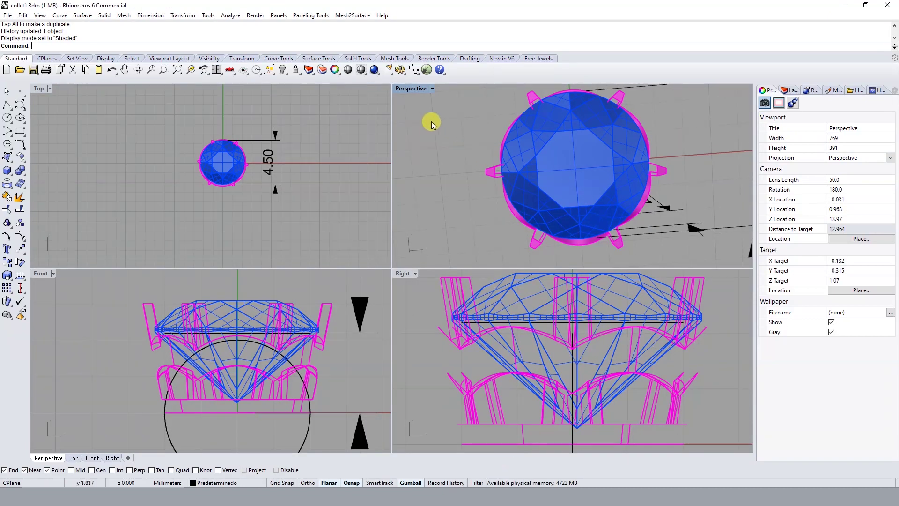
Select the blue diamond and the 4.50 dimension, then clear the selection
{"action": "scroll", "coordinate": [253, 166], "scroll_direction": "up", "scroll_amount": 3}
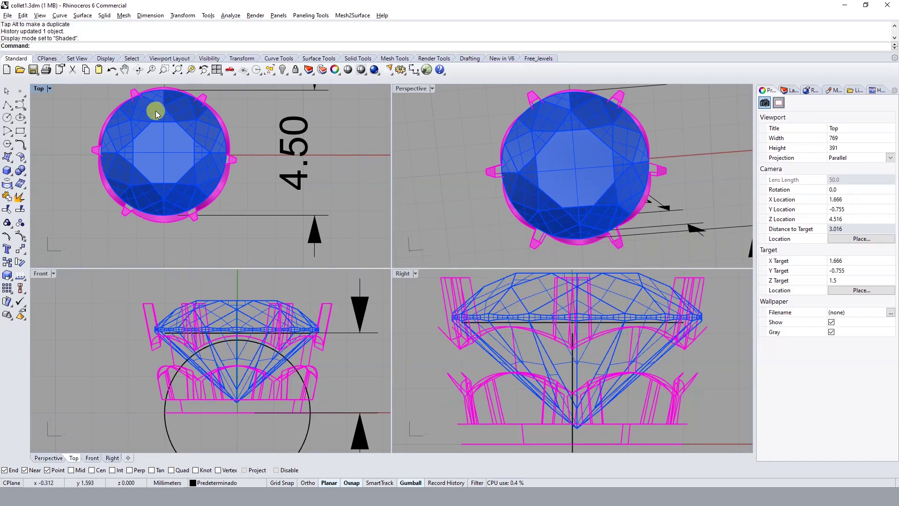
{"action": "scroll", "coordinate": [158, 112], "scroll_direction": "up", "scroll_amount": 2}
{"action": "left_click", "coordinate": [159, 157]}
{"action": "scroll", "coordinate": [160, 157], "scroll_direction": "down", "scroll_amount": 3}
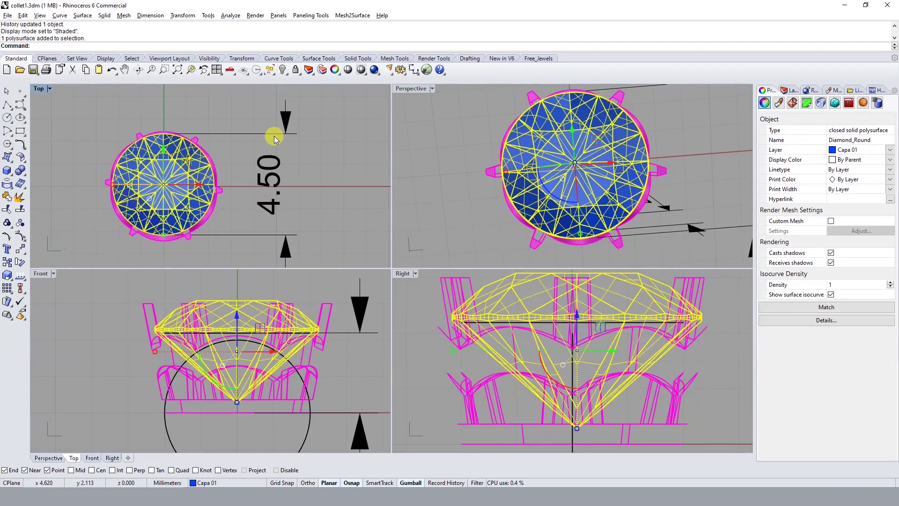
{"action": "left_click", "coordinate": [262, 217], "text": "shift"}
{"action": "scroll", "coordinate": [248, 361], "scroll_direction": "down", "scroll_amount": 3}
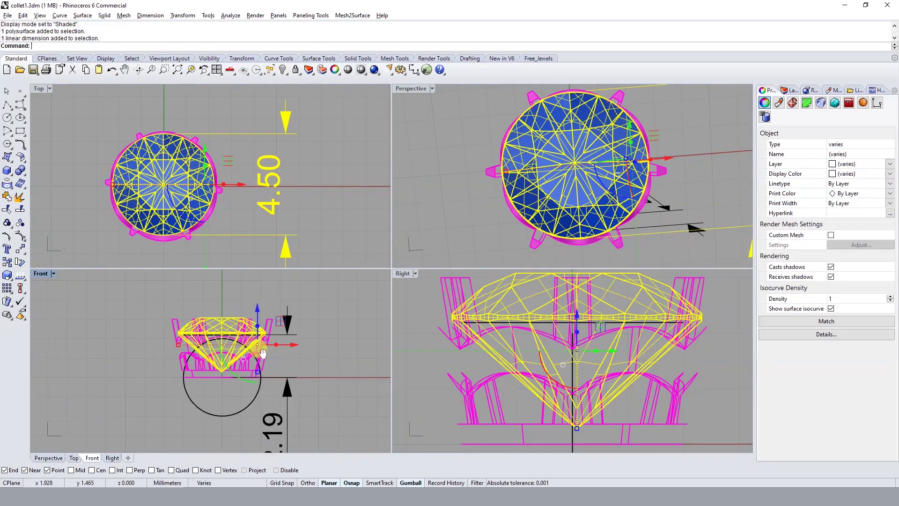
{"action": "left_click", "coordinate": [382, 311]}
Maximize the Perspective view and hide the blue diamond with Ctrl+H
{"action": "mouse_move", "coordinate": [538, 178]}
{"action": "right_mouse_down"}
{"action": "mouse_move", "coordinate": [548, 185]}
{"action": "mouse_move", "coordinate": [546, 123]}
{"action": "right_mouse_up"}
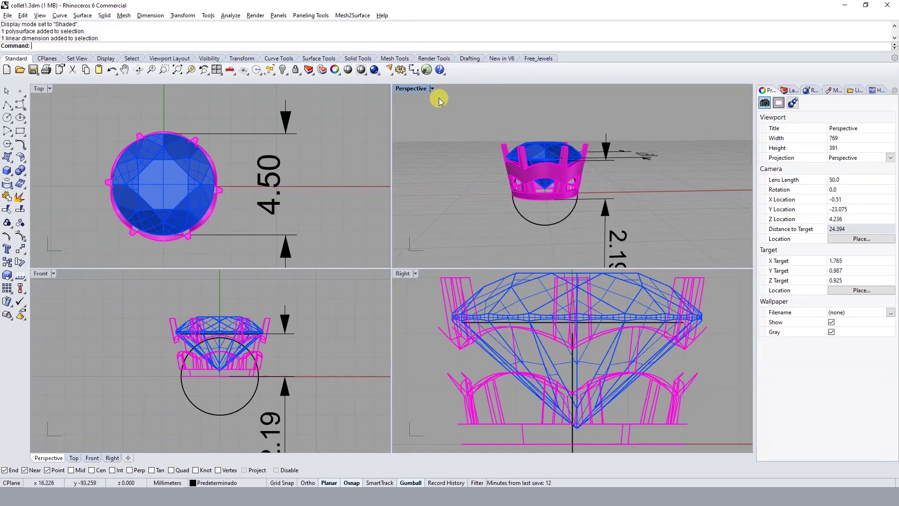
{"action": "double_click", "coordinate": [412, 89]}
{"action": "mouse_move", "coordinate": [402, 247]}
{"action": "right_mouse_down"}
{"action": "mouse_move", "coordinate": [402, 195]}
{"action": "mouse_move", "coordinate": [449, 229]}
{"action": "mouse_move", "coordinate": [417, 184]}
{"action": "mouse_move", "coordinate": [428, 283]}
{"action": "mouse_move", "coordinate": [355, 249]}
{"action": "mouse_move", "coordinate": [368, 237]}
{"action": "mouse_move", "coordinate": [343, 314]}
{"action": "right_mouse_up"}
{"action": "left_click", "coordinate": [342, 315]}
{"action": "key", "text": "ctrl+h"}
{"action": "scroll", "coordinate": [366, 253], "scroll_direction": "up", "scroll_amount": 3}
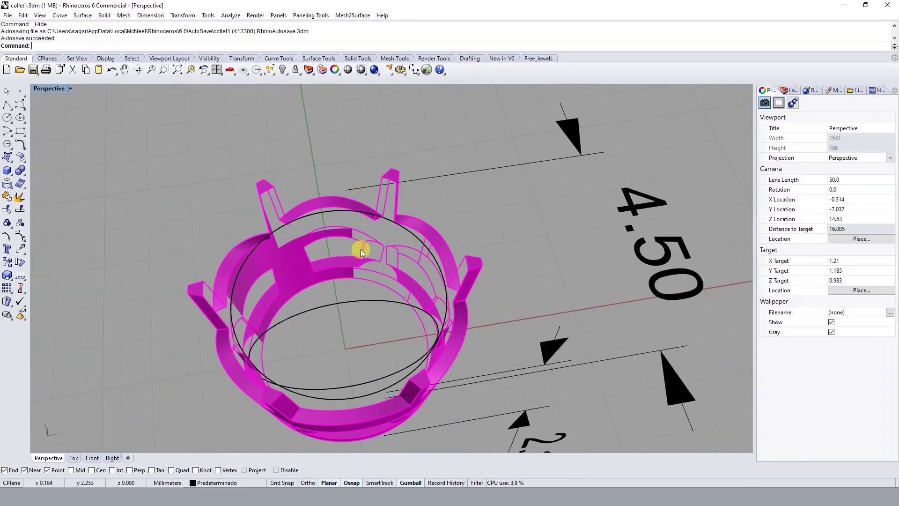
{"action": "scroll", "coordinate": [363, 271], "scroll_direction": "up", "scroll_amount": 3}
Explode the pink collet into 64 surfaces and dismiss the History warning
{"action": "mouse_move", "coordinate": [370, 293]}
{"action": "right_mouse_down"}
{"action": "mouse_move", "coordinate": [380, 230]}
{"action": "mouse_move", "coordinate": [318, 235]}
{"action": "mouse_move", "coordinate": [315, 249]}
{"action": "mouse_move", "coordinate": [261, 253]}
{"action": "mouse_move", "coordinate": [267, 286]}
{"action": "mouse_move", "coordinate": [436, 278]}
{"action": "right_mouse_up"}
{"action": "left_click", "coordinate": [417, 271]}
{"action": "scroll", "coordinate": [442, 265], "scroll_direction": "down", "scroll_amount": 3}
{"action": "left_click", "coordinate": [529, 259]}
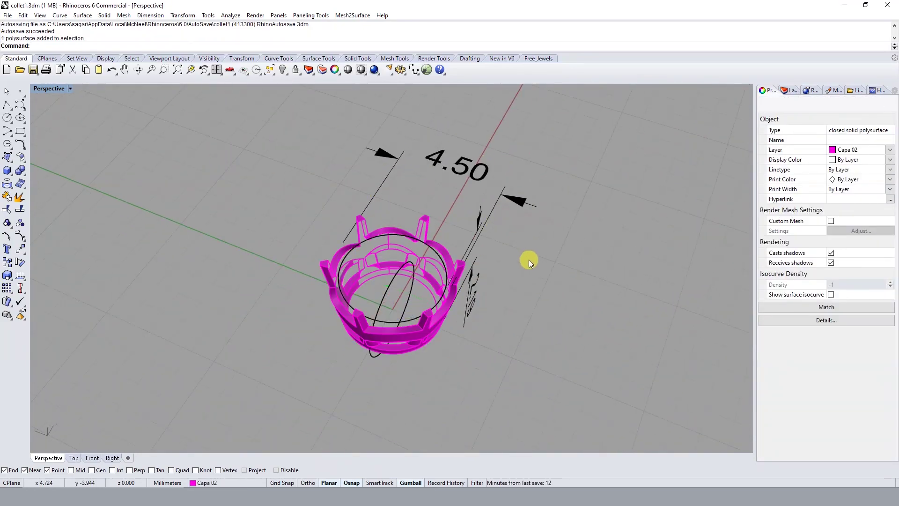
{"action": "left_click", "coordinate": [407, 253]}
{"action": "left_click", "coordinate": [20, 197]}
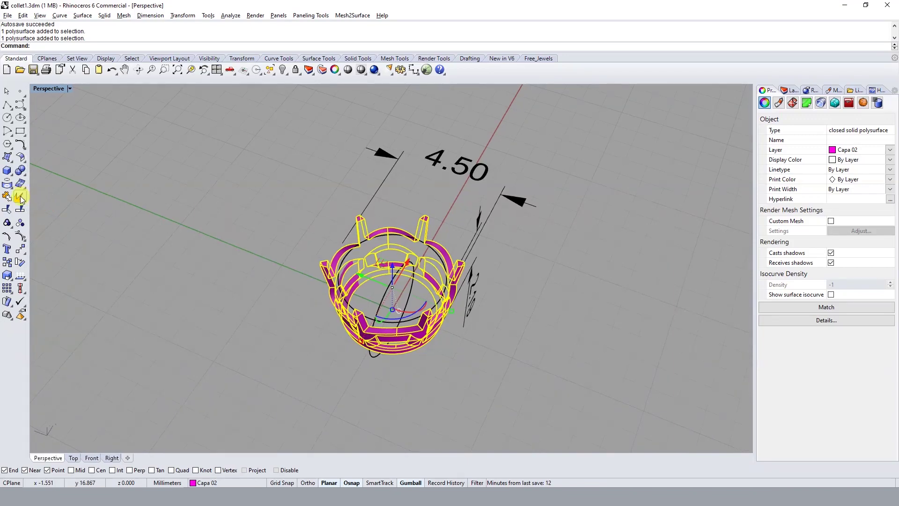
{"action": "left_click", "coordinate": [469, 282]}
{"action": "left_click", "coordinate": [592, 277]}
{"action": "mouse_move", "coordinate": [593, 276]}
{"action": "right_mouse_down"}
{"action": "mouse_move", "coordinate": [381, 249]}
{"action": "mouse_move", "coordinate": [398, 177]}
{"action": "mouse_move", "coordinate": [401, 442]}
{"action": "mouse_move", "coordinate": [427, 207]}
{"action": "mouse_move", "coordinate": [487, 264]}
{"action": "mouse_move", "coordinate": [583, 231]}
{"action": "mouse_move", "coordinate": [612, 231]}
{"action": "mouse_move", "coordinate": [614, 360]}
{"action": "mouse_move", "coordinate": [474, 247]}
{"action": "mouse_move", "coordinate": [428, 287]}
{"action": "right_mouse_up"}
{"action": "scroll", "coordinate": [398, 241], "scroll_direction": "up", "scroll_amount": 5}
Pick one of the exploded collet surfaces and orbit around to inspect it
{"action": "left_click", "coordinate": [429, 298]}
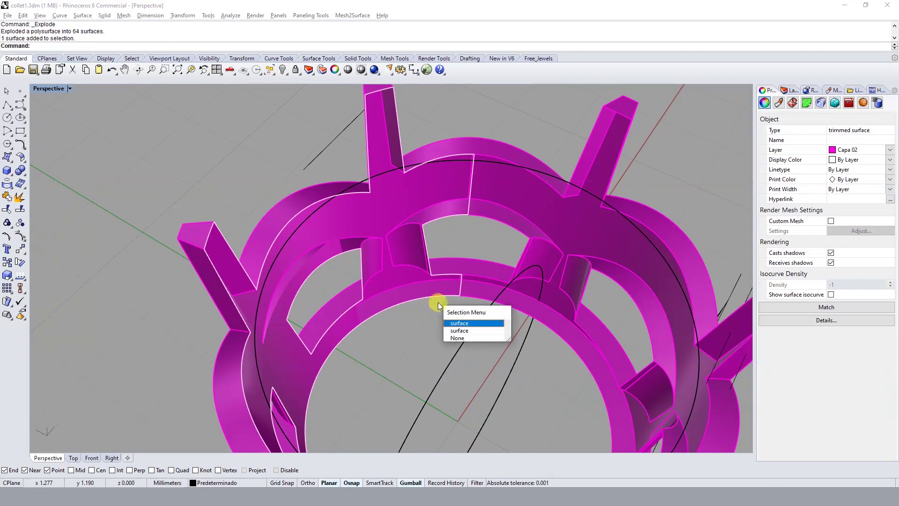
{"action": "left_click", "coordinate": [478, 330]}
{"action": "right_click_drag", "start_coordinate": [451, 290], "coordinate": [513, 269]}
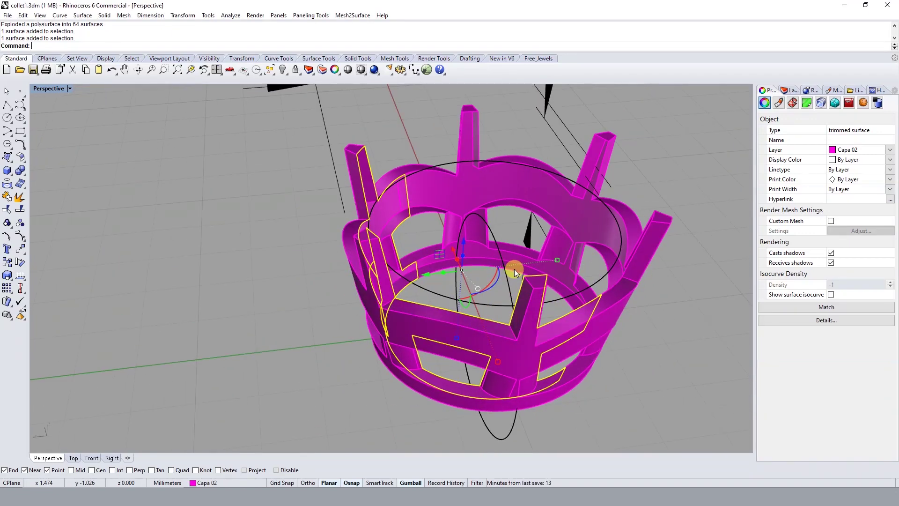
{"action": "mouse_move", "coordinate": [515, 273]}
{"action": "right_mouse_down"}
{"action": "mouse_move", "coordinate": [480, 325]}
{"action": "mouse_move", "coordinate": [512, 345]}
{"action": "right_mouse_up"}
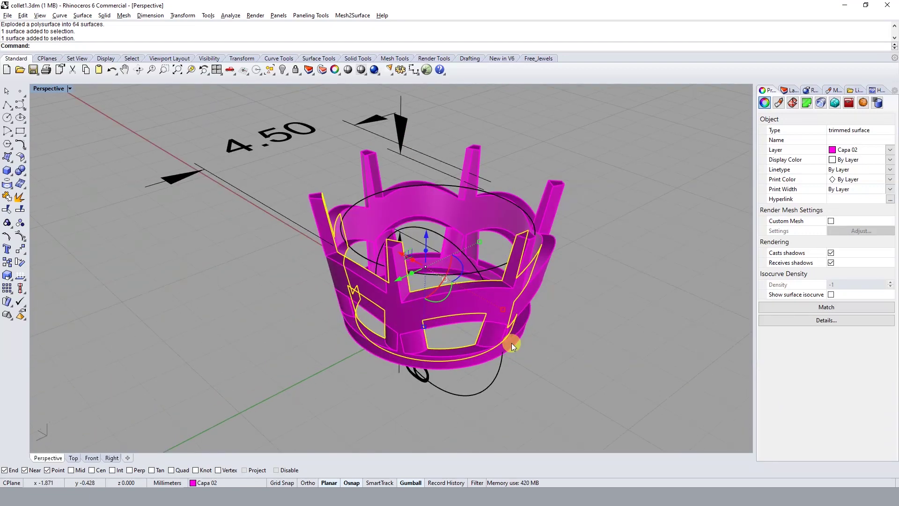
{"action": "mouse_move", "coordinate": [477, 304]}
{"action": "right_mouse_down"}
{"action": "mouse_move", "coordinate": [480, 324]}
{"action": "mouse_move", "coordinate": [458, 329]}
{"action": "right_mouse_up"}
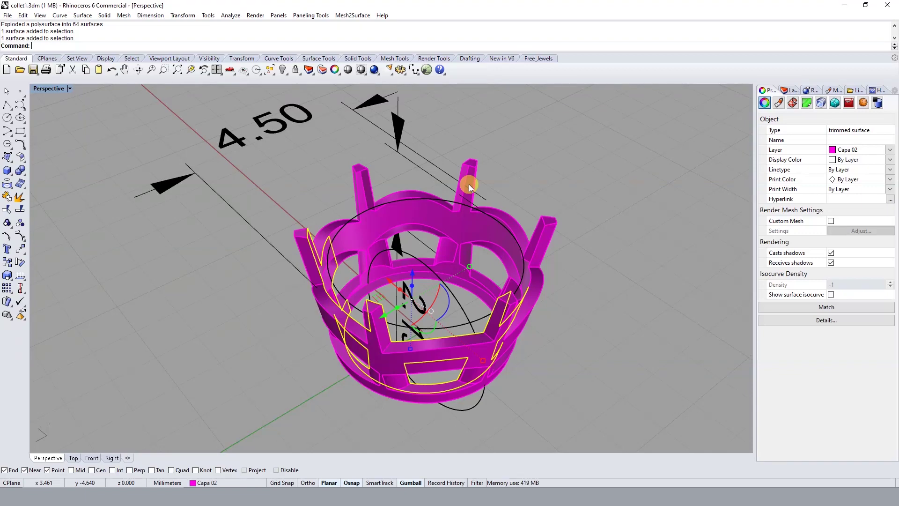
{"action": "key", "text": "Escape"}
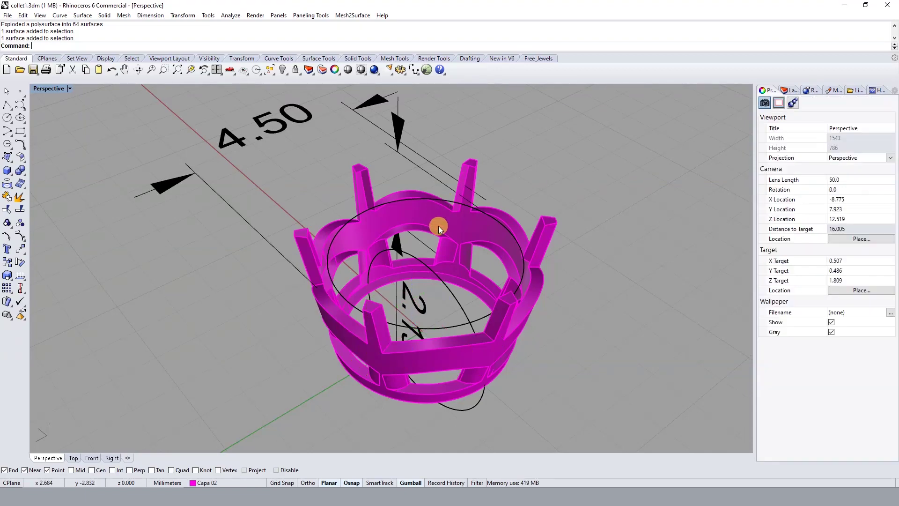
Hide both 4.50 linear dimensions and show all four viewports
{"action": "scroll", "coordinate": [437, 218], "scroll_direction": "down", "scroll_amount": 2}
{"action": "scroll", "coordinate": [370, 169], "scroll_direction": "up", "scroll_amount": 2}
{"action": "left_click_drag", "start_coordinate": [364, 181], "coordinate": [363, 181]}
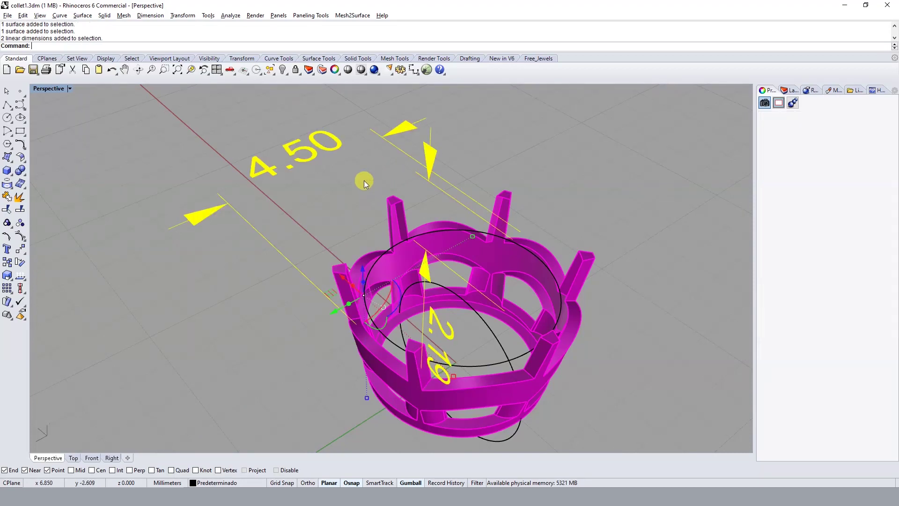
{"action": "type", "text": "h"}
{"action": "key", "text": "Return"}
{"action": "scroll", "coordinate": [436, 159], "scroll_direction": "down", "scroll_amount": 1}
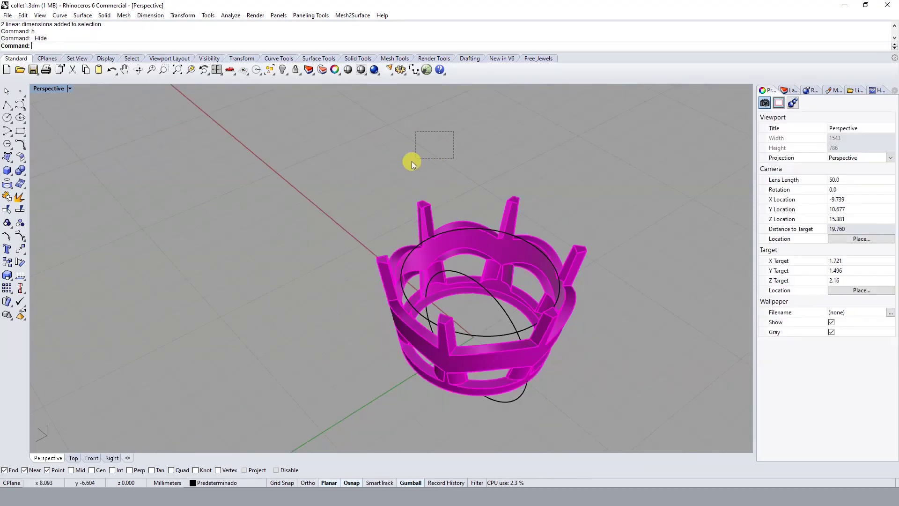
{"action": "left_click", "coordinate": [217, 69]}
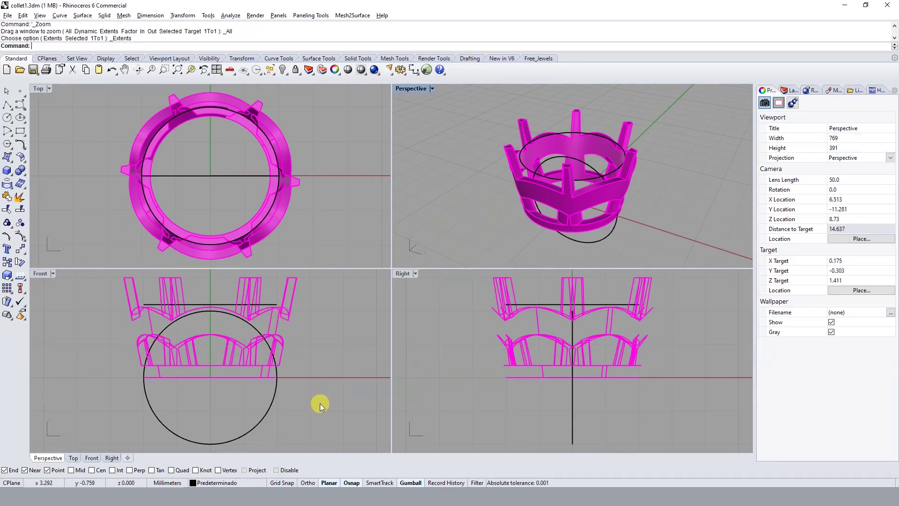
Hide the large black circle picked in the Front viewport
{"action": "left_click", "coordinate": [206, 429]}
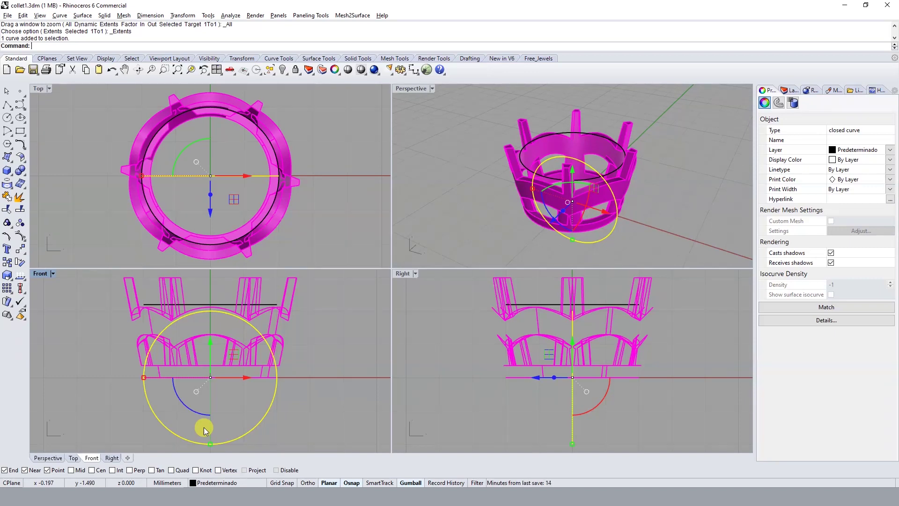
{"action": "type", "text": "h"}
{"action": "key", "text": "Return"}
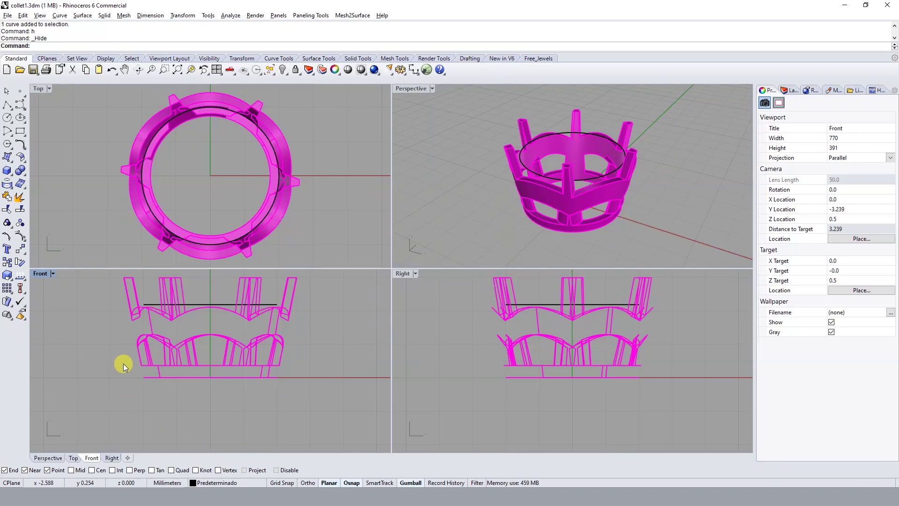
{"action": "scroll", "coordinate": [223, 344], "scroll_direction": "down", "scroll_amount": 3}
{"action": "scroll", "coordinate": [223, 344], "scroll_direction": "up", "scroll_amount": 2}
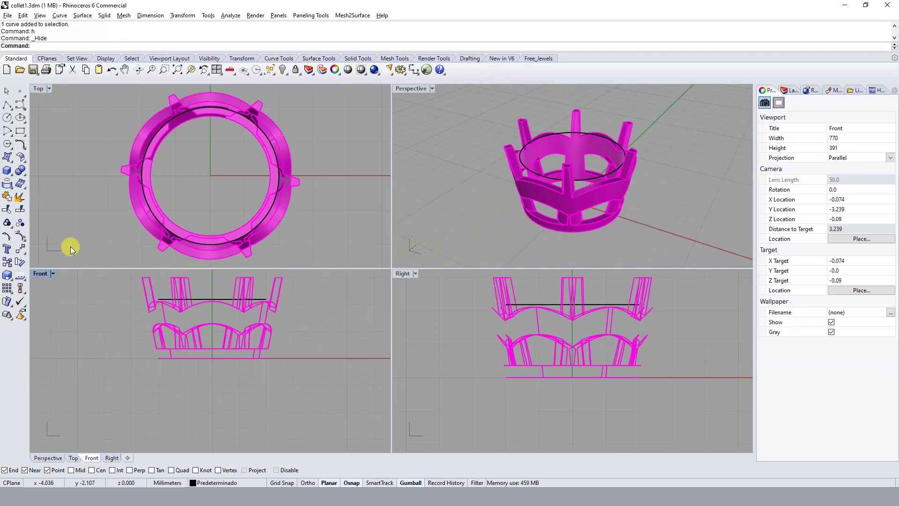
{"action": "double_click", "coordinate": [41, 272]}
In the maximized Front view, draw a two-point line beside the collet's right prong
{"action": "left_click", "coordinate": [7, 104]}
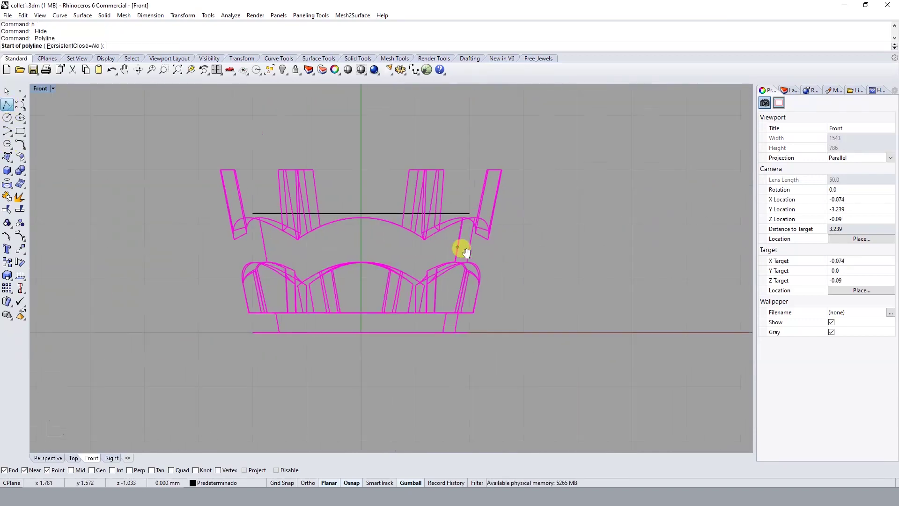
{"action": "scroll", "coordinate": [483, 150], "scroll_direction": "up", "scroll_amount": 1}
{"action": "left_click", "coordinate": [492, 133]}
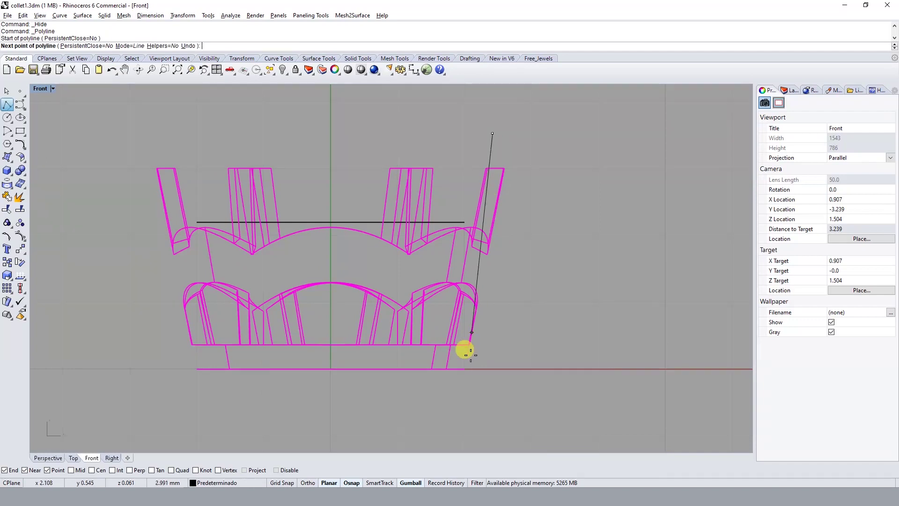
{"action": "left_click", "coordinate": [434, 425]}
{"action": "key", "text": "Return"}
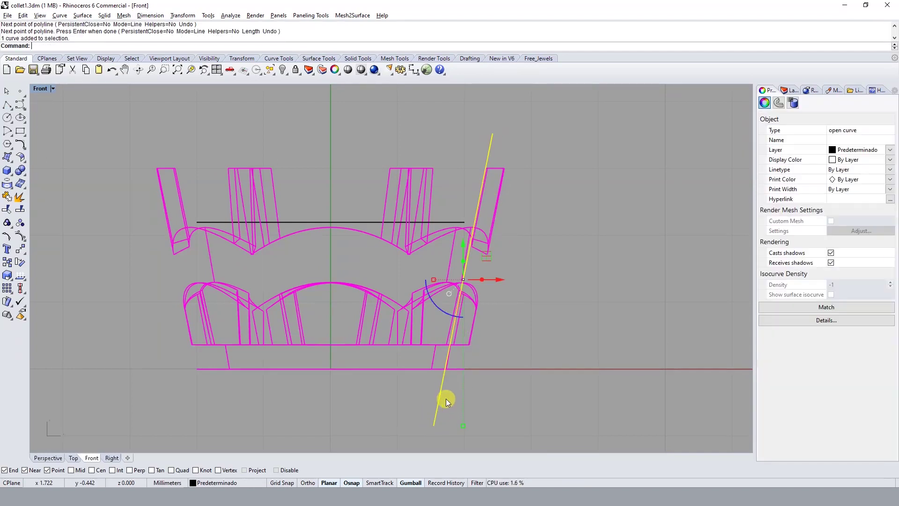
Move the line's bottom endpoint up onto the base axis line and adjust its top endpoint
{"action": "key", "text": "F10"}
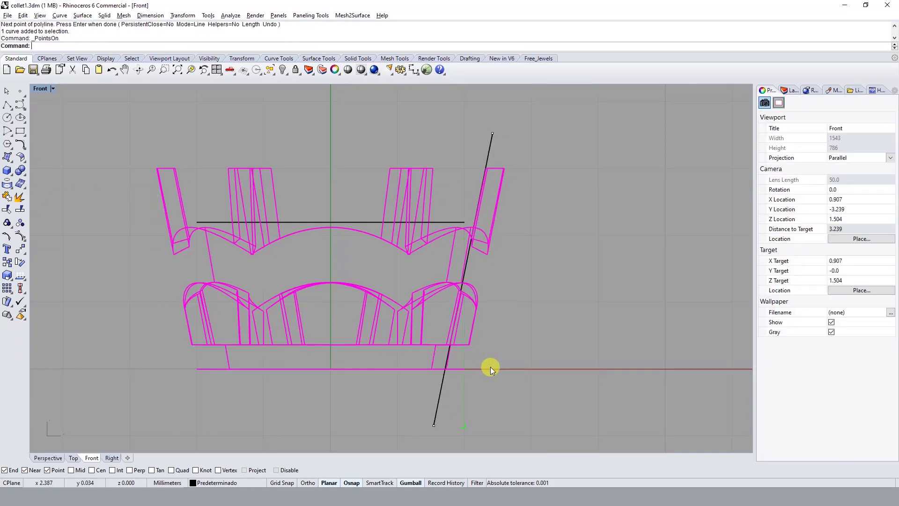
{"action": "left_click", "coordinate": [434, 425]}
{"action": "left_click_drag", "start_coordinate": [449, 401], "coordinate": [468, 346]}
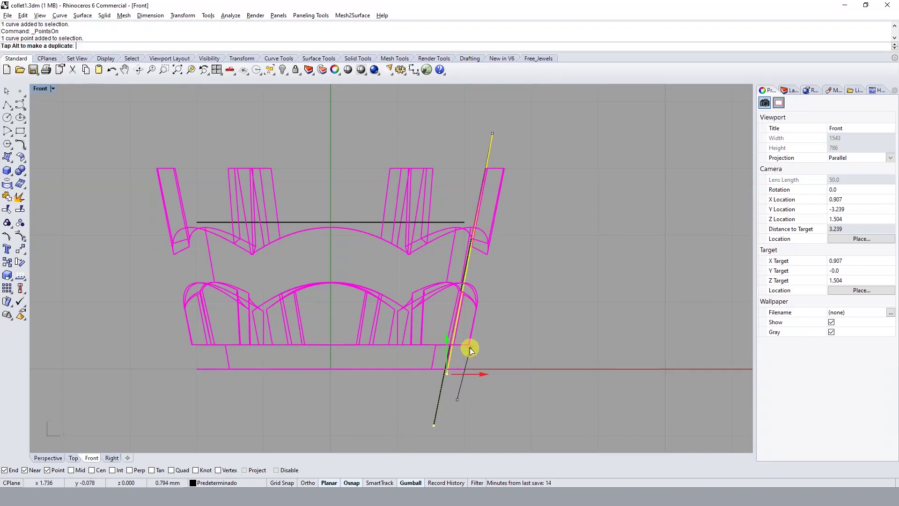
{"action": "left_click_drag", "start_coordinate": [469, 109], "coordinate": [509, 144]}
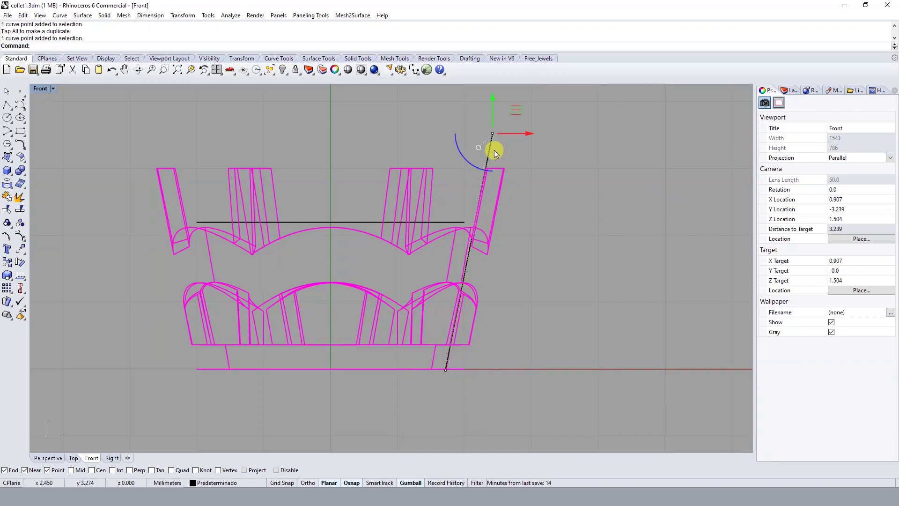
{"action": "scroll", "coordinate": [506, 174], "scroll_direction": "up", "scroll_amount": 2}
{"action": "scroll", "coordinate": [515, 197], "scroll_direction": "down", "scroll_amount": 2}
{"action": "right_click_drag", "start_coordinate": [515, 199], "coordinate": [509, 197]}
Offset the slanted line 0.5 outward using the ThroughPoint option
{"action": "left_click", "coordinate": [484, 148]}
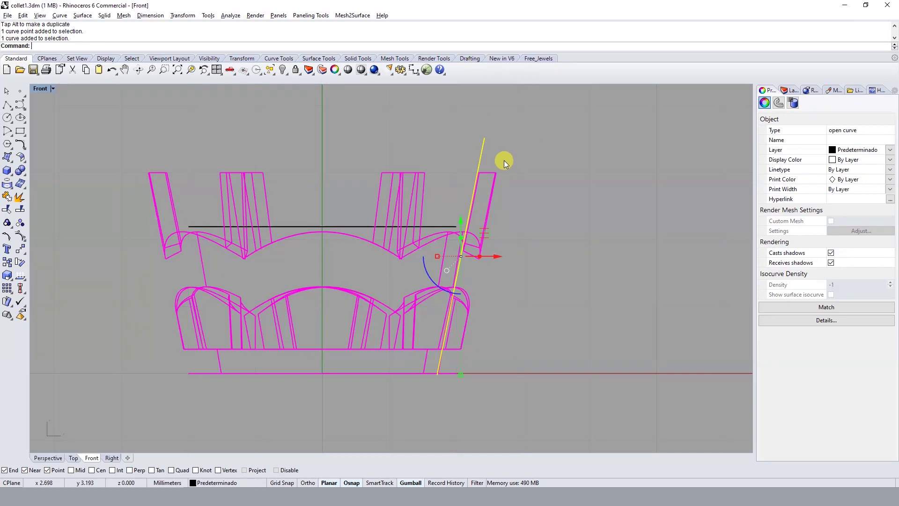
{"action": "type", "text": "o"}
{"action": "key", "text": "Return"}
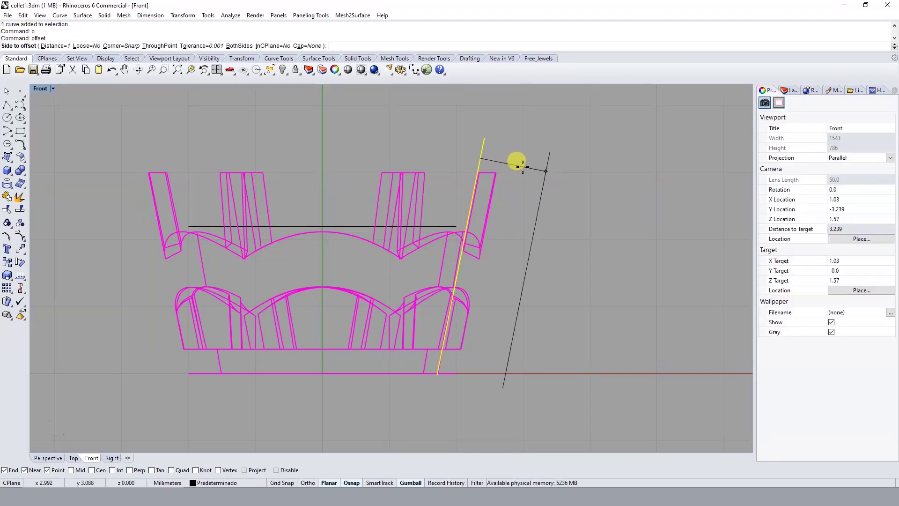
{"action": "type", "text": "t"}
{"action": "key", "text": "Return"}
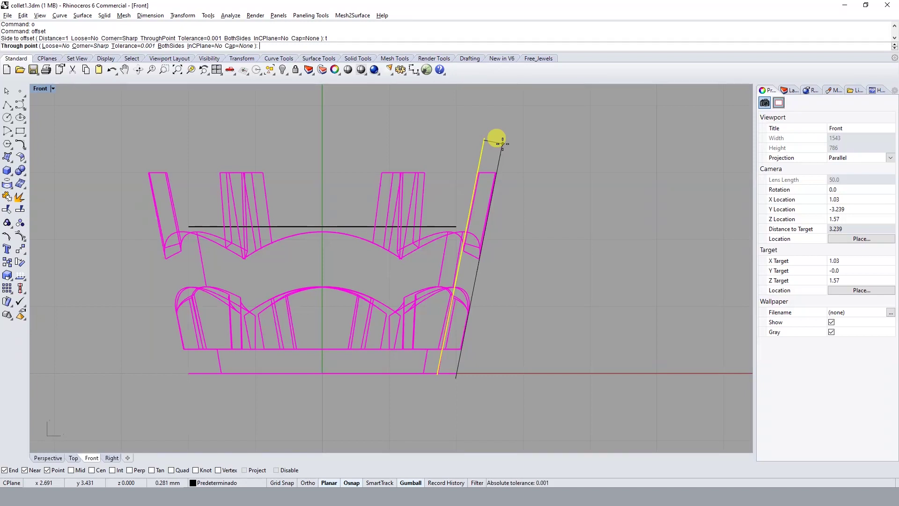
{"action": "type", "text": ".5"}
{"action": "key", "text": "Return"}
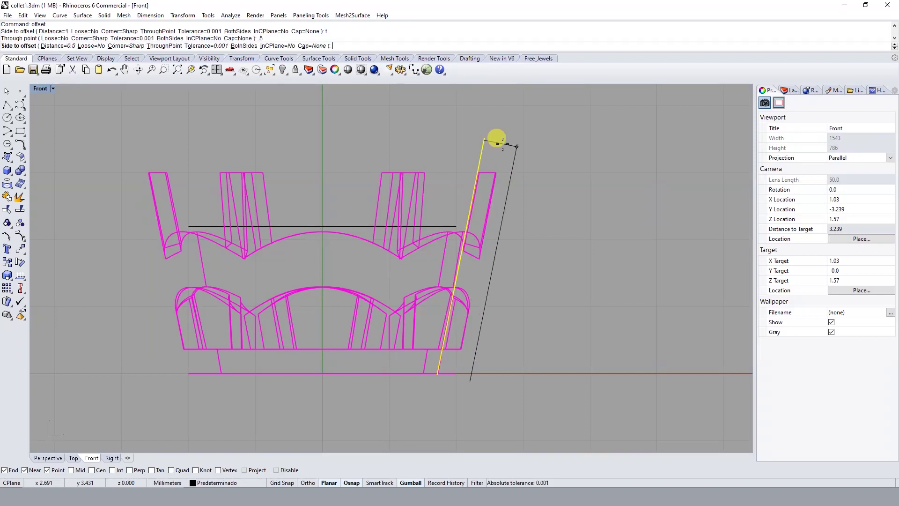
{"action": "left_click", "coordinate": [520, 145]}
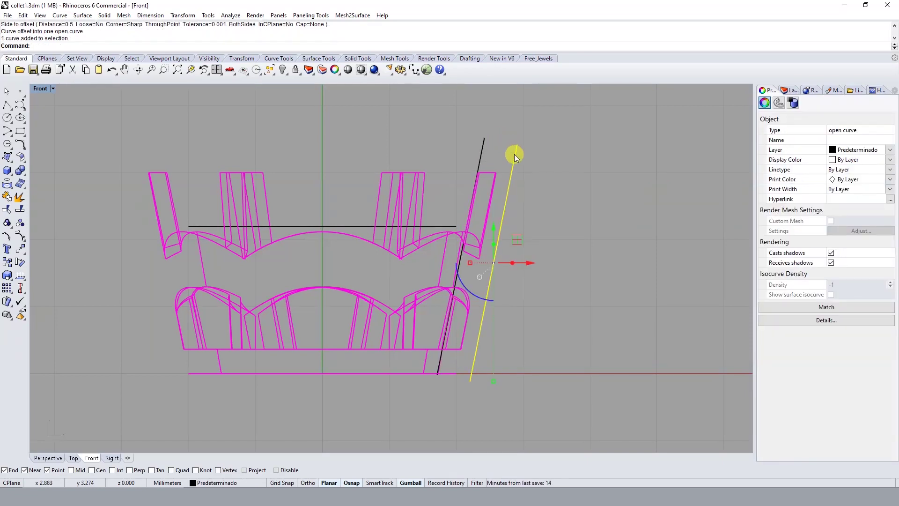
{"action": "left_click", "coordinate": [216, 70]}
Zoom extents in all viewports and adjust the Front view, clearing stray selections
{"action": "key", "text": "ctrl+shift+e"}
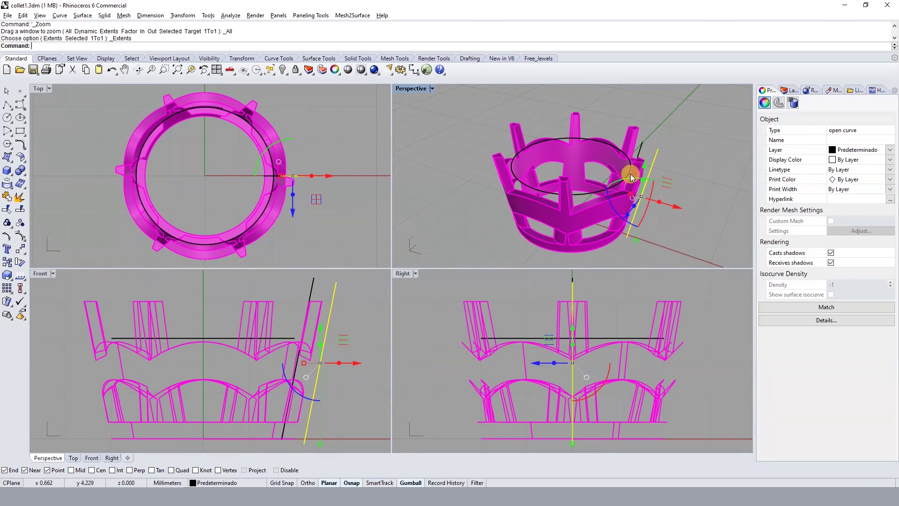
{"action": "left_click", "coordinate": [248, 350]}
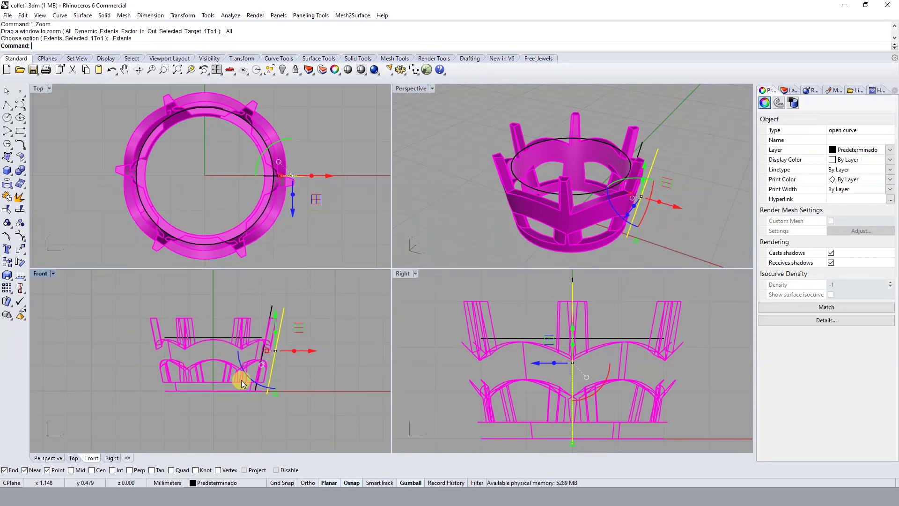
{"action": "right_click_drag", "start_coordinate": [281, 348], "coordinate": [282, 361]}
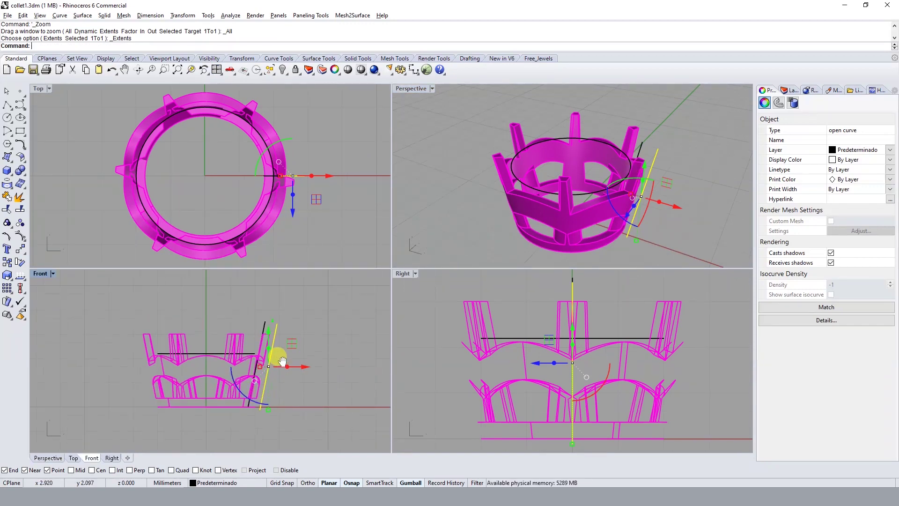
{"action": "left_click", "coordinate": [283, 322]}
{"action": "left_click", "coordinate": [235, 342]}
{"action": "key", "text": "Return"}
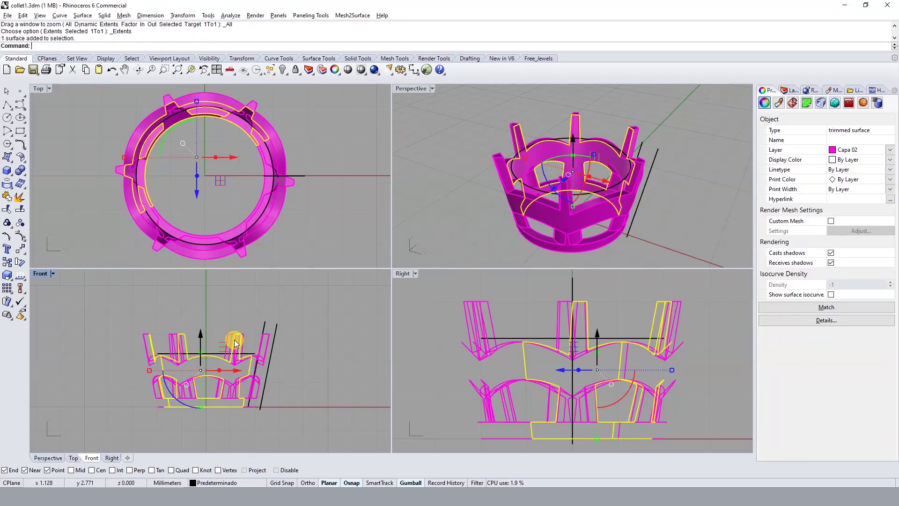
{"action": "left_click", "coordinate": [231, 106]}
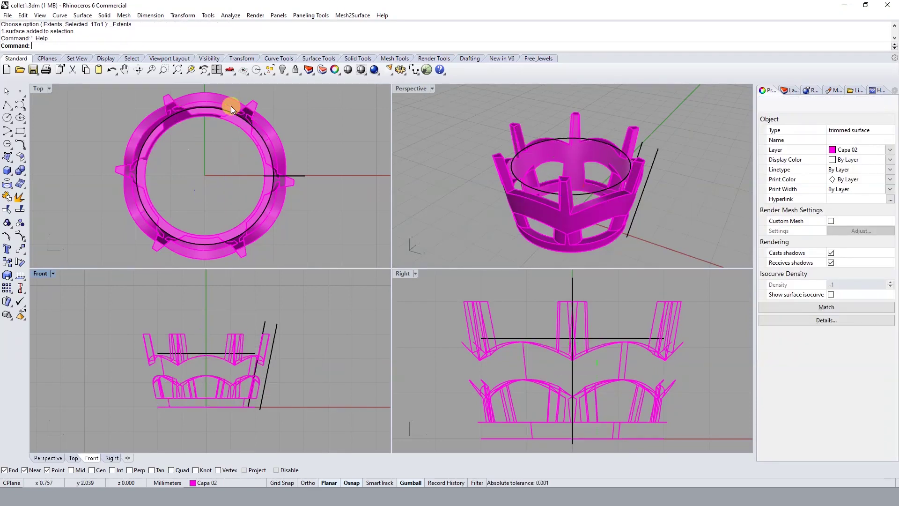
Copy both slanted lines to the clipboard and undo to restore the hidden objects
{"action": "left_click", "coordinate": [628, 150]}
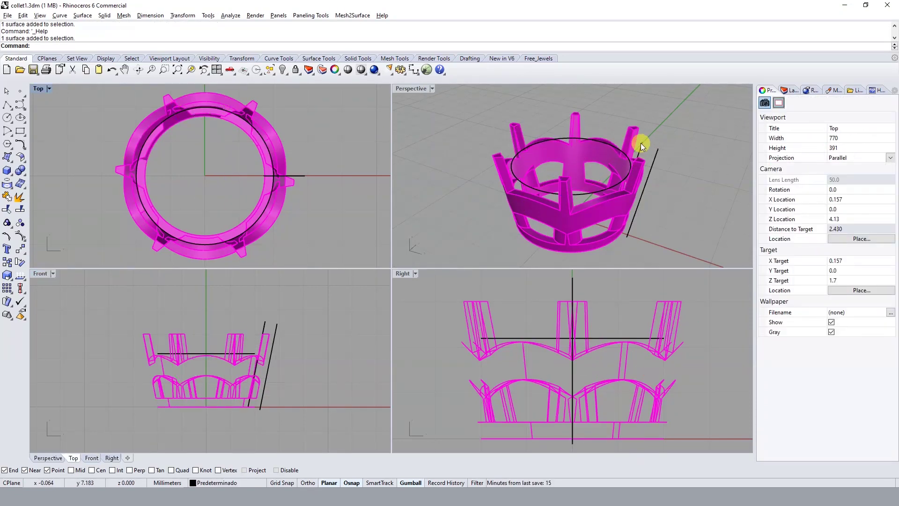
{"action": "left_click", "coordinate": [641, 143]}
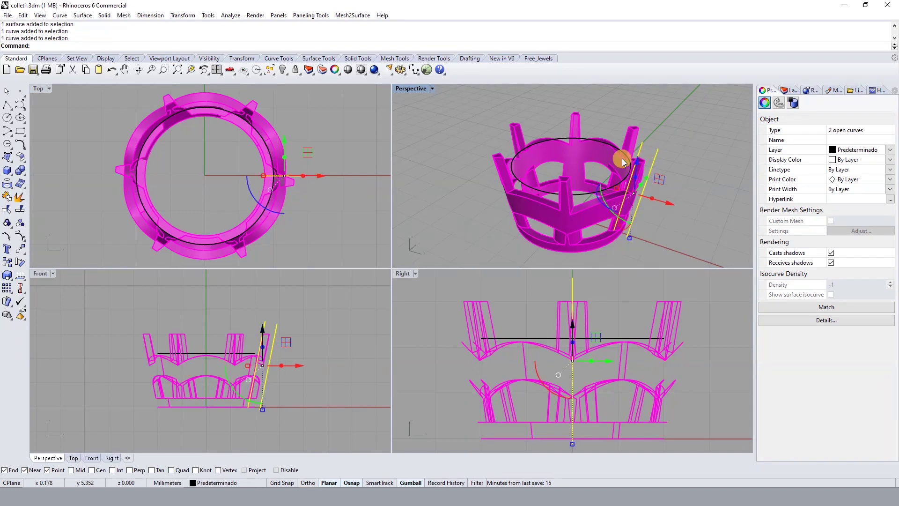
{"action": "key", "text": "ctrl+c"}
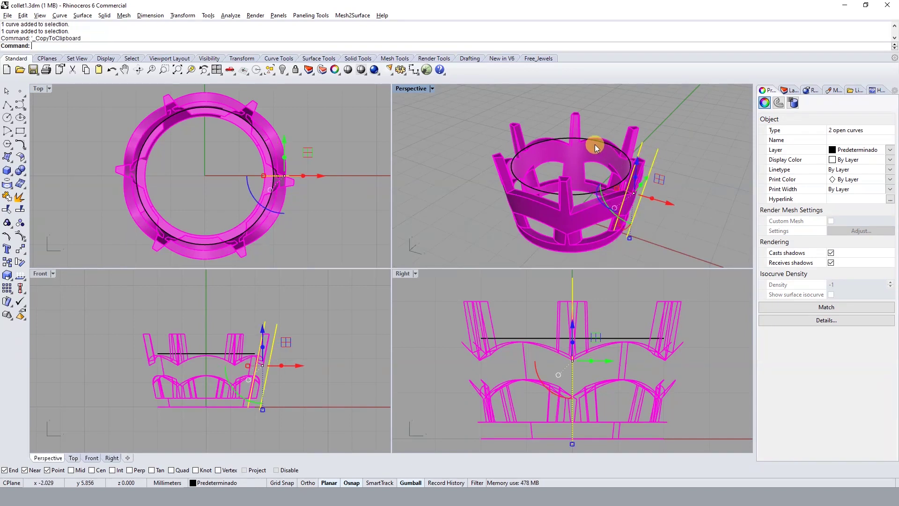
{"action": "key", "text": "ctrl+z"}
{"action": "key", "text": "ctrl+z"}
{"action": "key", "text": "ctrl+z"}
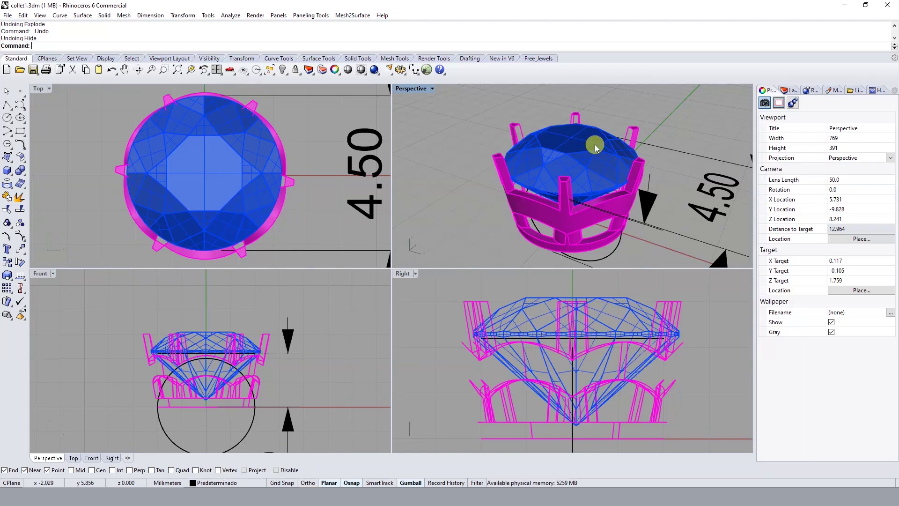
Lock the collet and diamond, then delete the 4.50 dimension
{"action": "left_click", "coordinate": [506, 202]}
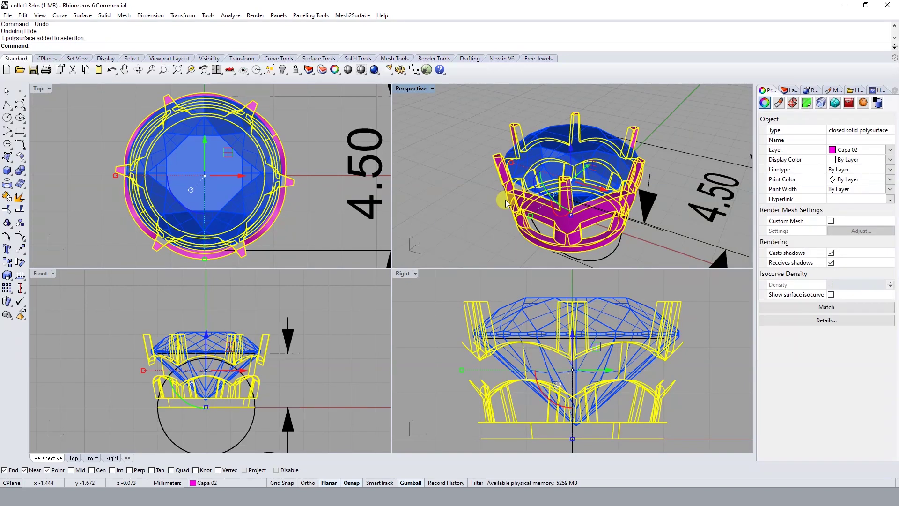
{"action": "type", "text": "l"}
{"action": "key", "text": "Return"}
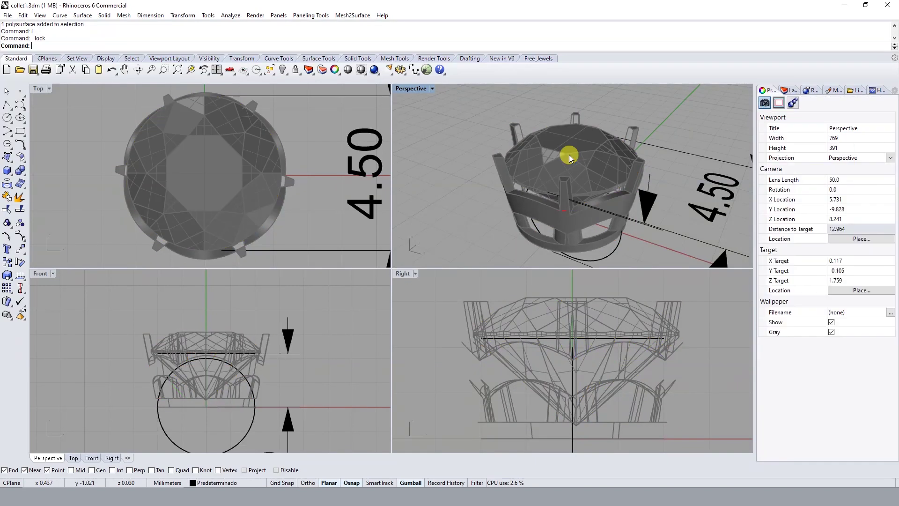
{"action": "scroll", "coordinate": [340, 149], "scroll_direction": "down", "scroll_amount": 5}
{"action": "left_click", "coordinate": [341, 183]}
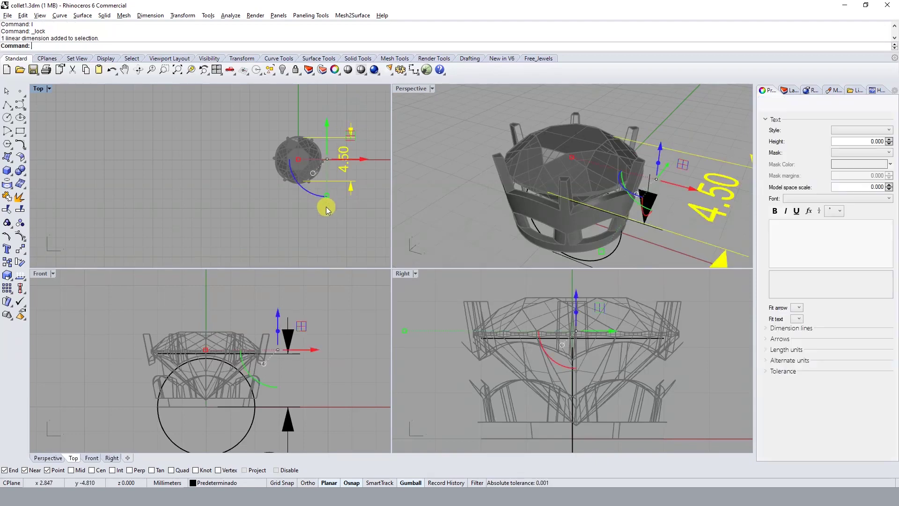
{"action": "key", "text": "Delete"}
Delete the large circle in the Front view and paste the two slanted lines back
{"action": "left_click", "coordinate": [302, 347]}
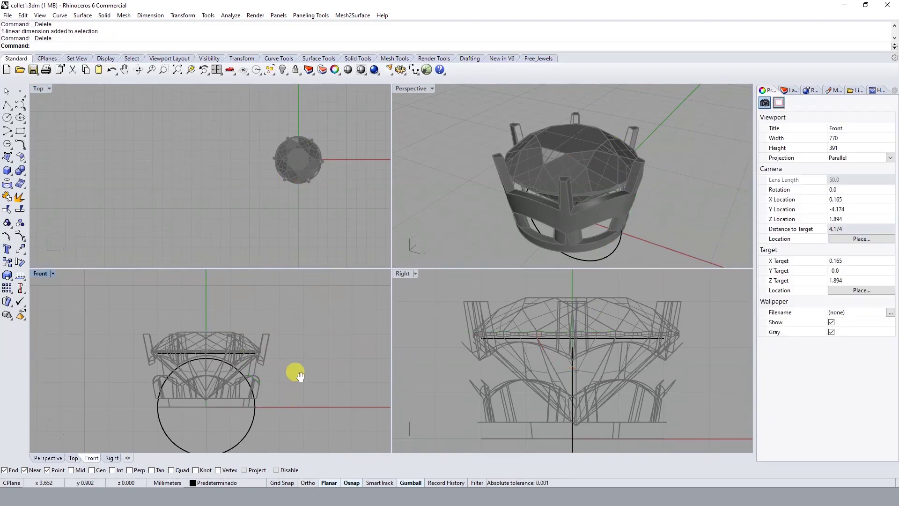
{"action": "right_click_drag", "start_coordinate": [300, 375], "coordinate": [300, 311]}
{"action": "left_click", "coordinate": [207, 392]}
{"action": "key", "text": "Delete"}
{"action": "key", "text": "ctrl+v"}
{"action": "scroll", "coordinate": [234, 386], "scroll_direction": "up", "scroll_amount": 1}
{"action": "scroll", "coordinate": [249, 382], "scroll_direction": "up", "scroll_amount": 2}
{"action": "scroll", "coordinate": [271, 297], "scroll_direction": "up", "scroll_amount": 2}
{"action": "scroll", "coordinate": [271, 297], "scroll_direction": "down", "scroll_amount": 4}
Orbit the Perspective view and select the pasted slanted profile line
{"action": "key", "text": "Escape"}
{"action": "mouse_move", "coordinate": [550, 155]}
{"action": "right_mouse_down"}
{"action": "mouse_move", "coordinate": [592, 139]}
{"action": "mouse_move", "coordinate": [575, 162]}
{"action": "right_mouse_up"}
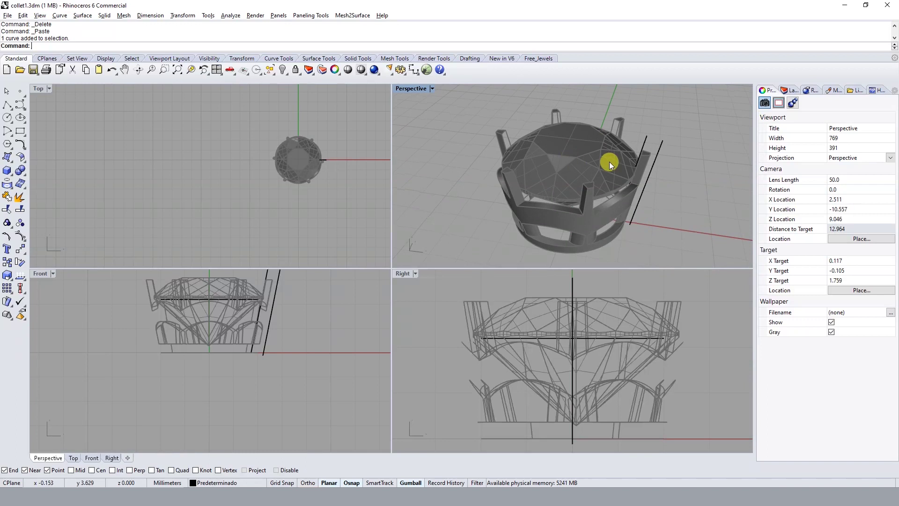
{"action": "scroll", "coordinate": [662, 165], "scroll_direction": "up", "scroll_amount": 3}
{"action": "scroll", "coordinate": [648, 157], "scroll_direction": "up", "scroll_amount": 2}
{"action": "left_click", "coordinate": [273, 312]}
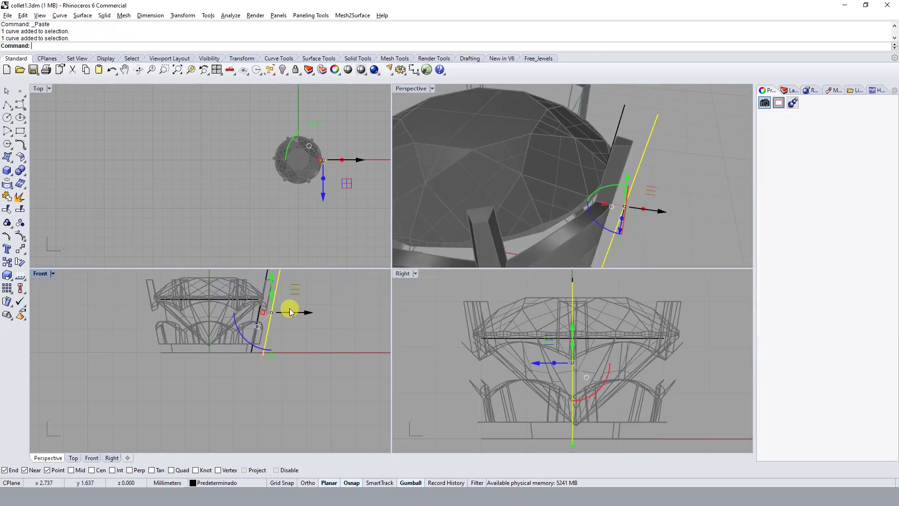
Cancel a revision cloud that was started at the origin by mistake
{"action": "scroll", "coordinate": [271, 323], "scroll_direction": "down", "scroll_amount": 3}
{"action": "type", "text": "revcloud"}
{"action": "key", "text": "Return"}
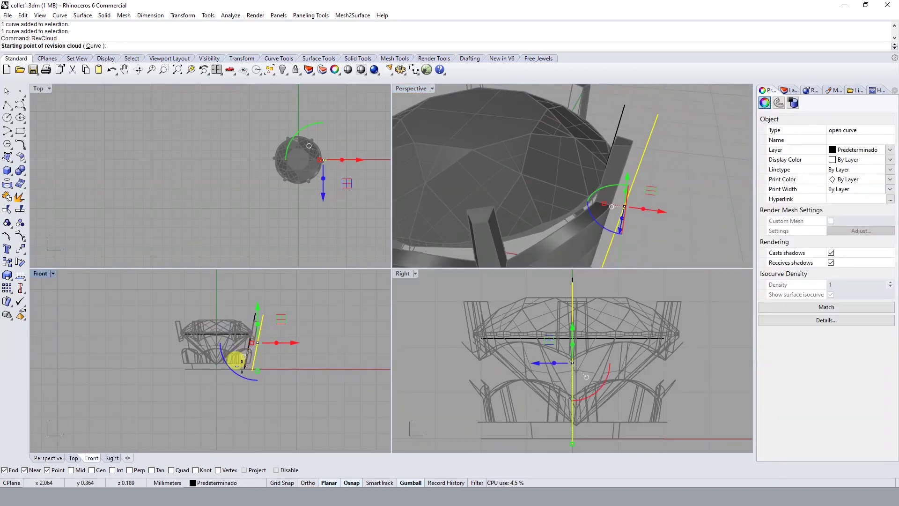
{"action": "type", "text": "0"}
{"action": "key", "text": "Return"}
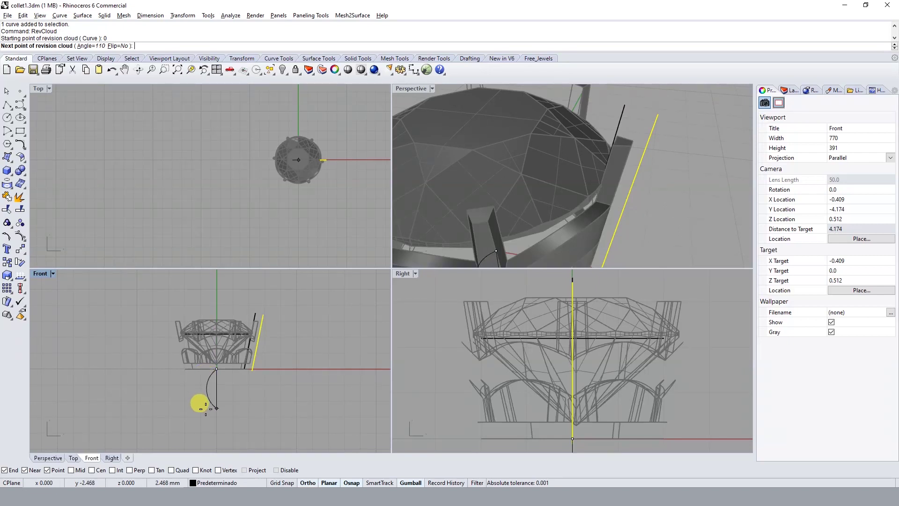
{"action": "key", "text": "Escape"}
Revolve the slanted profile line 360° around the vertical axis at the origin into a cone
{"action": "type", "text": "rev"}
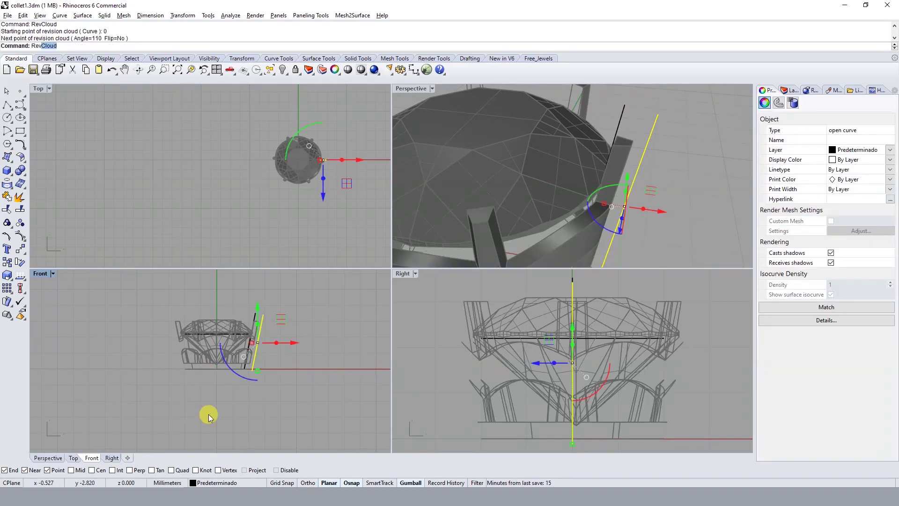
{"action": "type", "text": "l"}
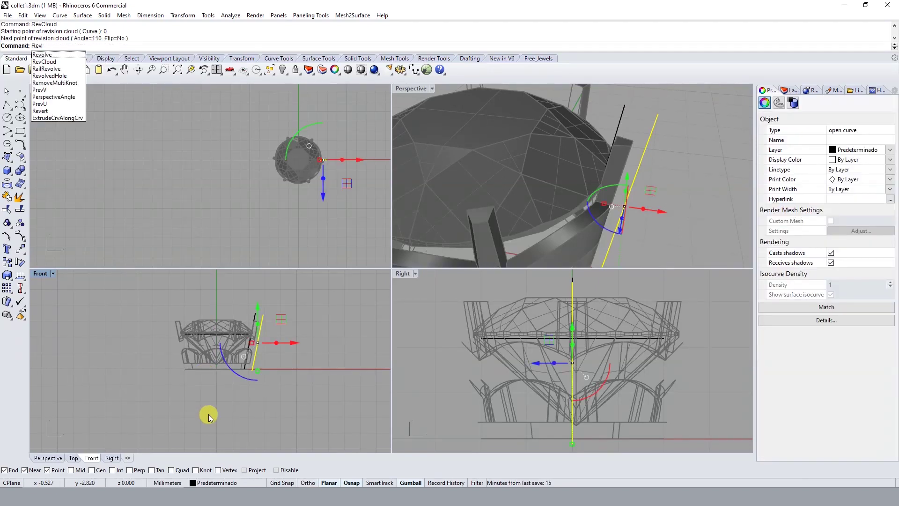
{"action": "left_click", "coordinate": [42, 54]}
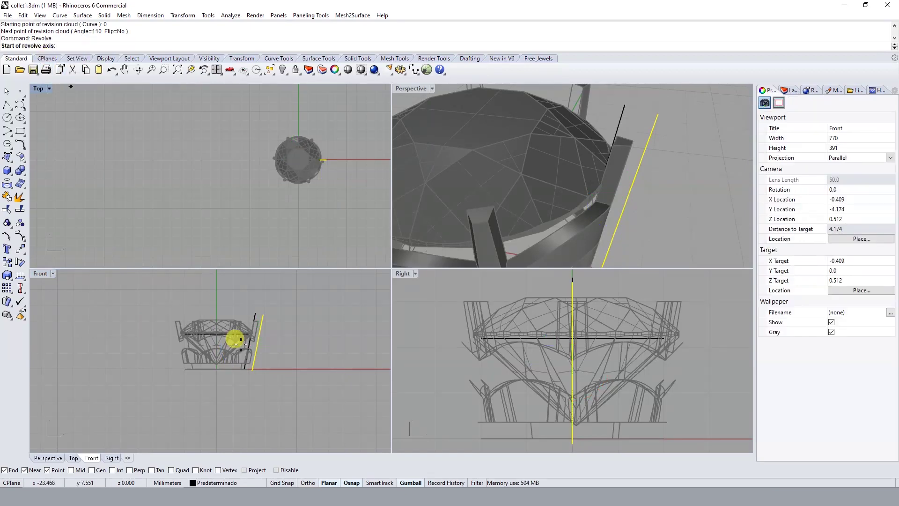
{"action": "type", "text": "0"}
{"action": "key", "text": "Return"}
{"action": "key", "text": "Return"}
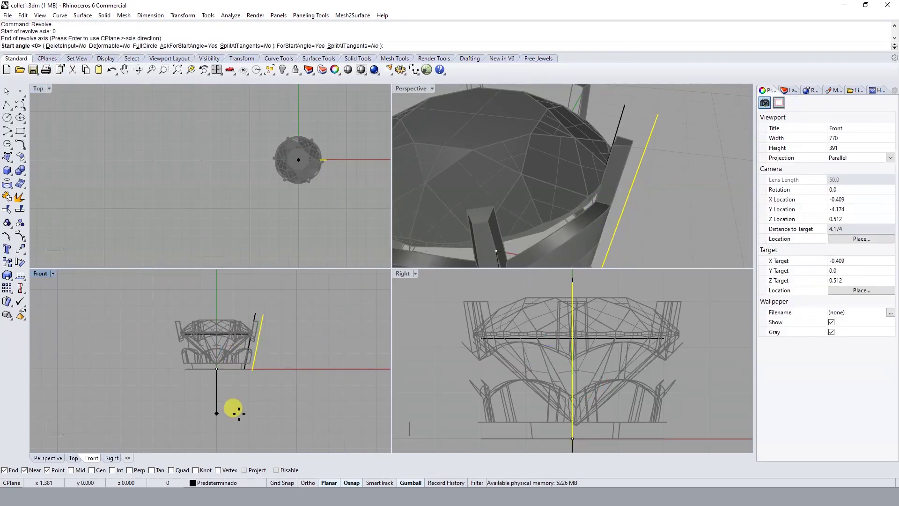
{"action": "key", "text": "Return"}
{"action": "key", "text": "Return"}
{"action": "scroll", "coordinate": [596, 232], "scroll_direction": "down", "scroll_amount": 5}
{"action": "scroll", "coordinate": [578, 181], "scroll_direction": "down", "scroll_amount": 3}
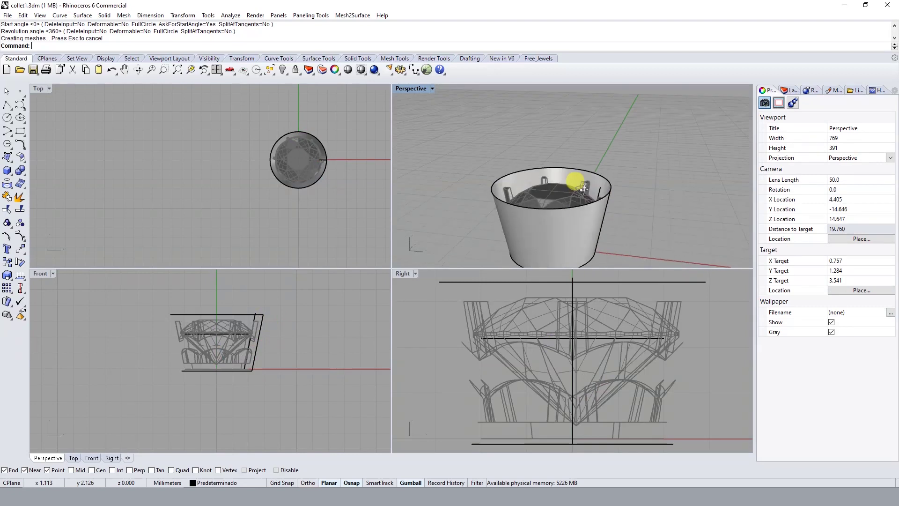
{"action": "scroll", "coordinate": [578, 181], "scroll_direction": "down", "scroll_amount": 2}
{"action": "scroll", "coordinate": [296, 308], "scroll_direction": "up", "scroll_amount": 4}
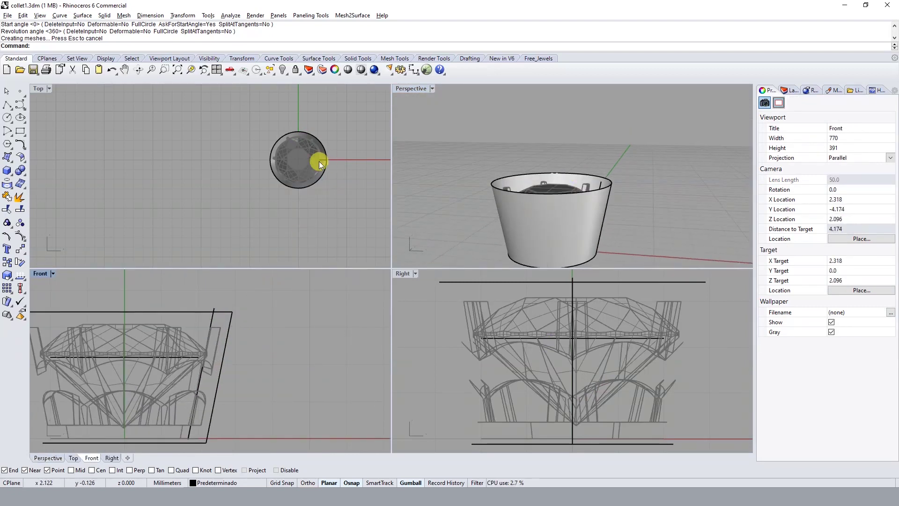
{"action": "scroll", "coordinate": [319, 161], "scroll_direction": "up", "scroll_amount": 3}
{"action": "scroll", "coordinate": [308, 194], "scroll_direction": "down", "scroll_amount": 3}
{"action": "mouse_move", "coordinate": [524, 202]}
{"action": "right_mouse_down"}
{"action": "mouse_move", "coordinate": [458, 181]}
{"action": "mouse_move", "coordinate": [538, 251]}
{"action": "mouse_move", "coordinate": [568, 76]}
{"action": "mouse_move", "coordinate": [570, 209]}
{"action": "mouse_move", "coordinate": [585, 200]}
{"action": "mouse_move", "coordinate": [614, 212]}
{"action": "mouse_move", "coordinate": [609, 220]}
{"action": "right_mouse_up"}
Rotate the cone surface about the origin using two reference points
{"action": "left_click", "coordinate": [609, 223]}
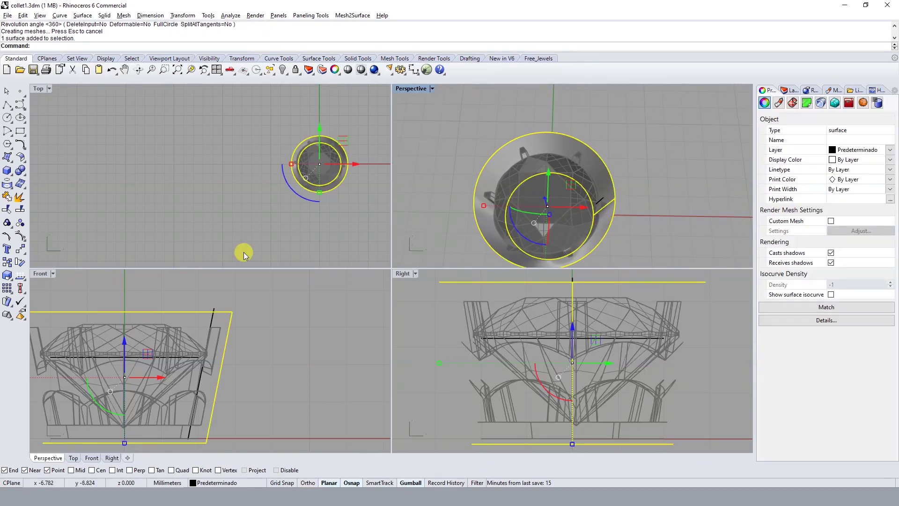
{"action": "scroll", "coordinate": [353, 152], "scroll_direction": "up", "scroll_amount": 3}
{"action": "scroll", "coordinate": [354, 166], "scroll_direction": "up", "scroll_amount": 2}
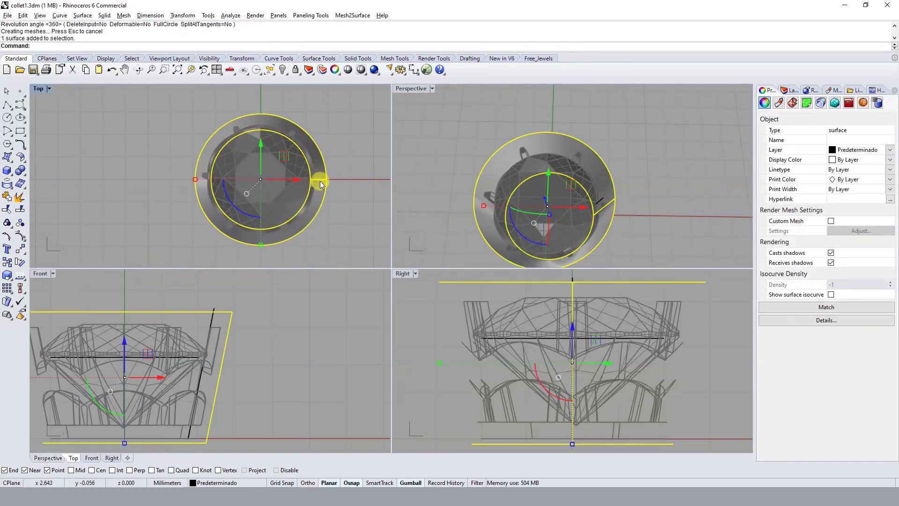
{"action": "right_click_drag", "start_coordinate": [325, 176], "coordinate": [324, 186]}
{"action": "type", "text": "Rotate"}
{"action": "key", "text": "Return"}
{"action": "type", "text": "0"}
{"action": "key", "text": "Return"}
{"action": "left_click", "coordinate": [315, 126]}
{"action": "left_click", "coordinate": [300, 100]}
{"action": "key", "text": "Escape"}
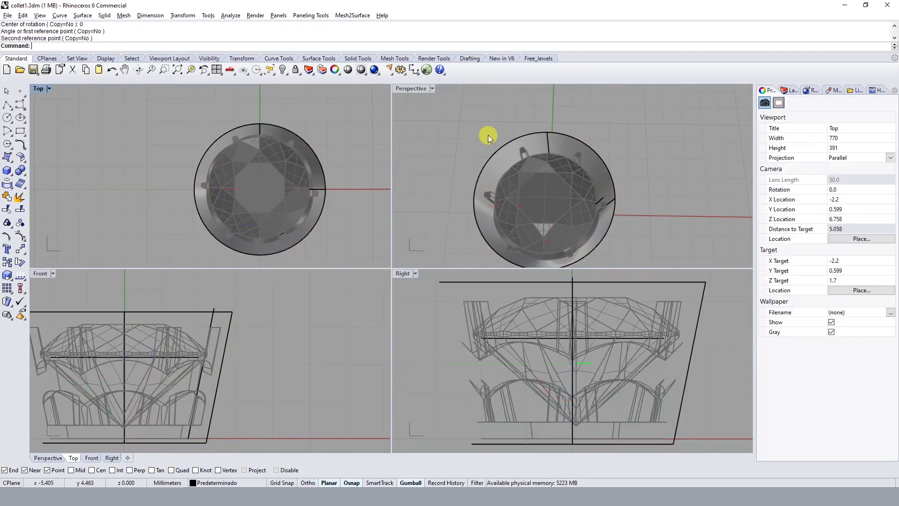
Hide the profile line overlapping the cone, picked as a curve from the selection menu
{"action": "right_click_drag", "start_coordinate": [488, 135], "coordinate": [576, 178]}
{"action": "left_click", "coordinate": [583, 218]}
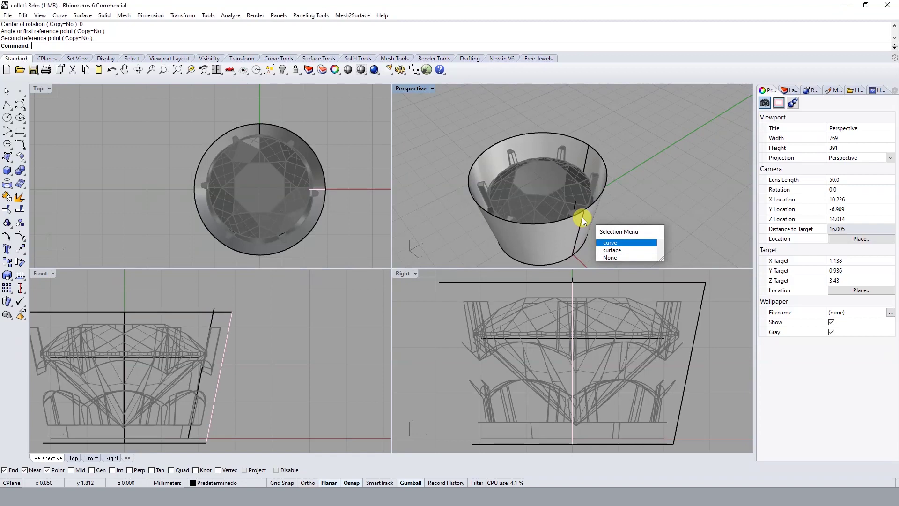
{"action": "key", "text": "Return"}
{"action": "type", "text": "h"}
{"action": "key", "text": "Return"}
Select the cone surface and call up the CreateUVCrv command
{"action": "left_click", "coordinate": [590, 162]}
{"action": "key", "text": "Escape"}
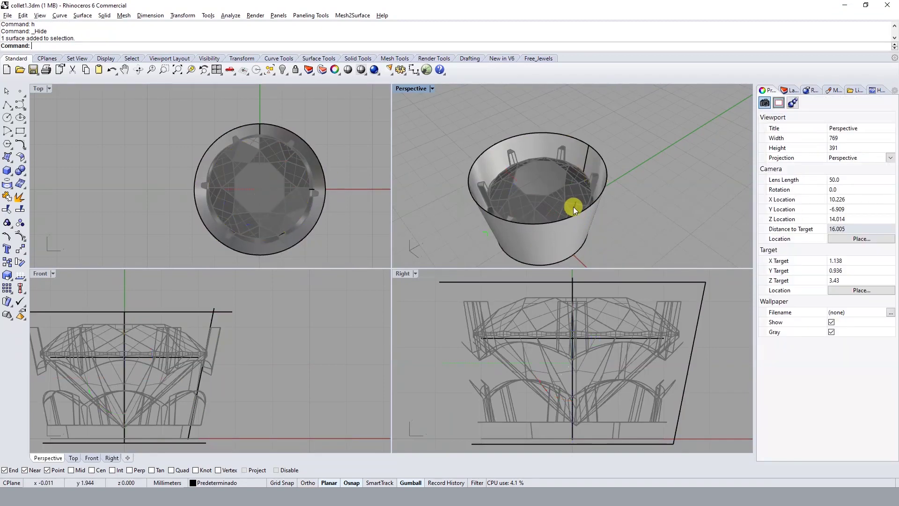
{"action": "left_click", "coordinate": [586, 161]}
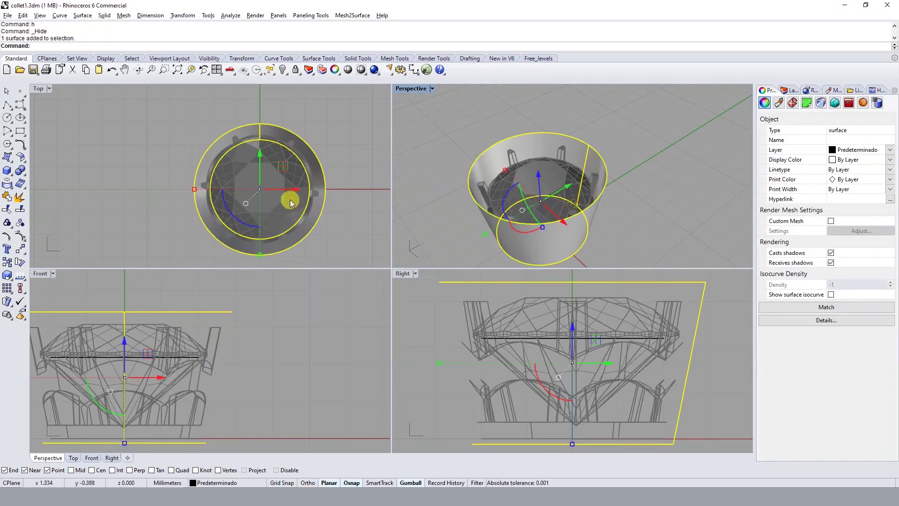
{"action": "right_click_drag", "start_coordinate": [512, 181], "coordinate": [604, 187]}
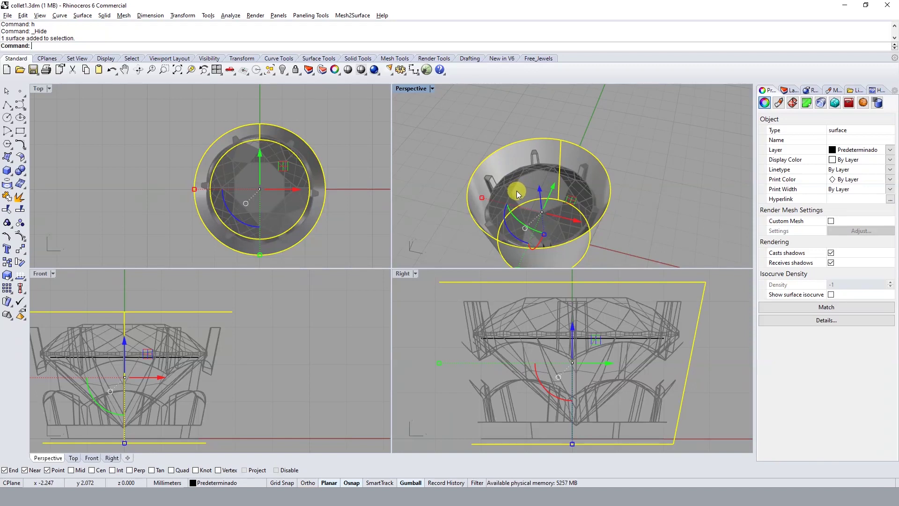
{"action": "type", "text": "Crea"}
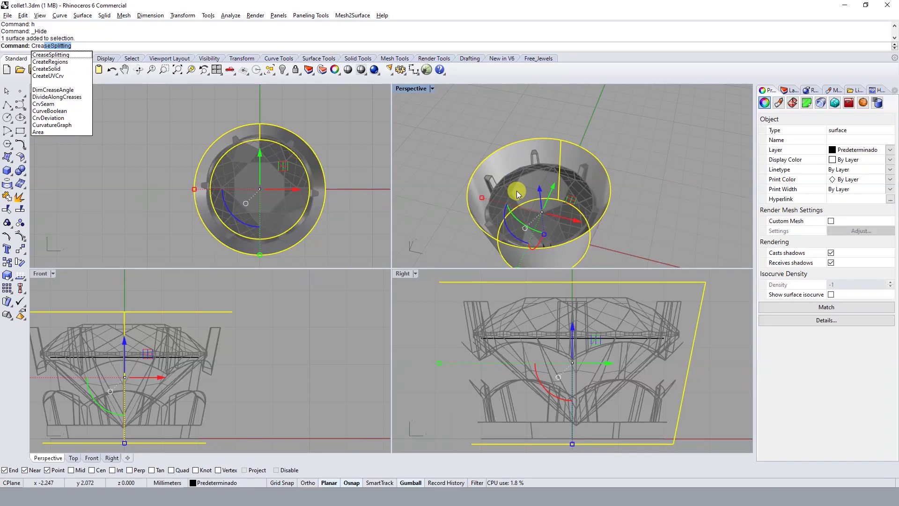
{"action": "type", "text": "te"}
{"action": "key", "text": "Down"}
{"action": "key", "text": "Down"}
Extract the cone's flattened UV outline as a rectangle with CreateUVCrv
{"action": "key", "text": "Return"}
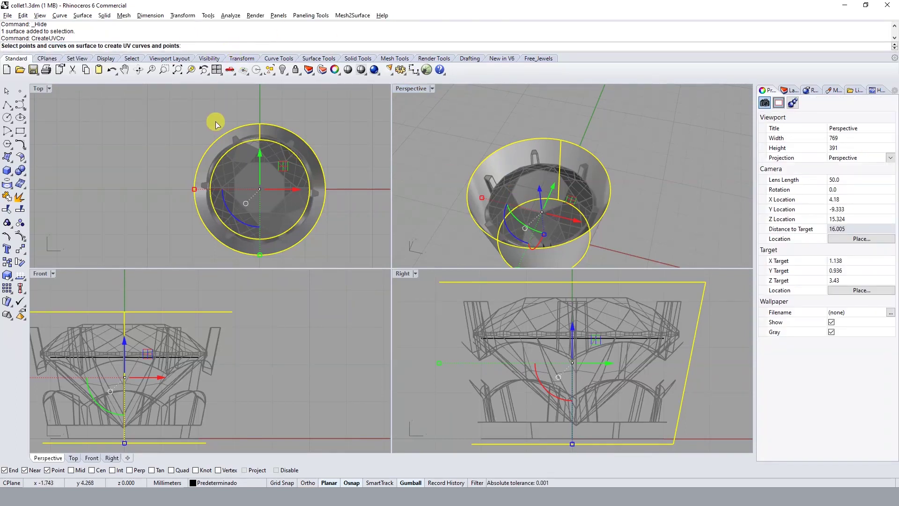
{"action": "right_click", "coordinate": [215, 122]}
{"action": "scroll", "coordinate": [255, 153], "scroll_direction": "down", "scroll_amount": 3}
{"action": "key", "text": "Escape"}
Move the flattened rectangle to the right of the diamond along the gumball X arrow
{"action": "left_click", "coordinate": [265, 154]}
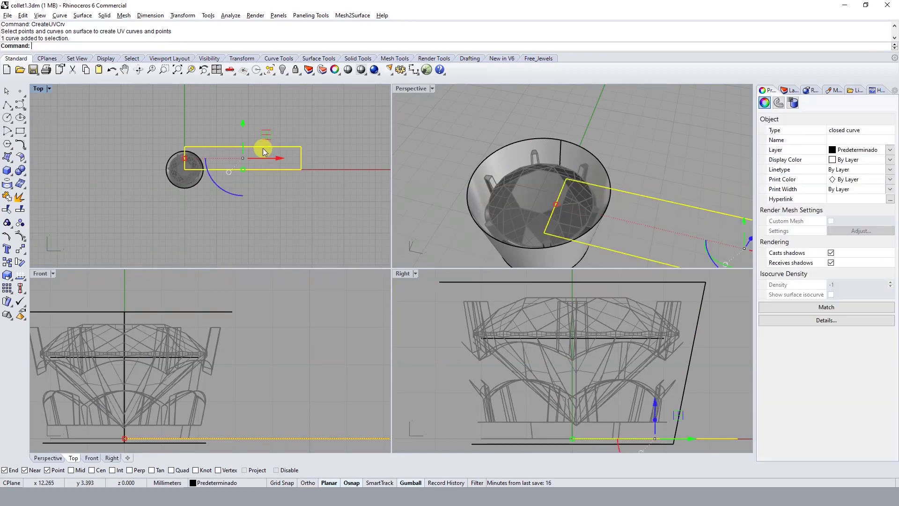
{"action": "left_click_drag", "start_coordinate": [278, 159], "coordinate": [314, 157]}
{"action": "left_click", "coordinate": [314, 156]}
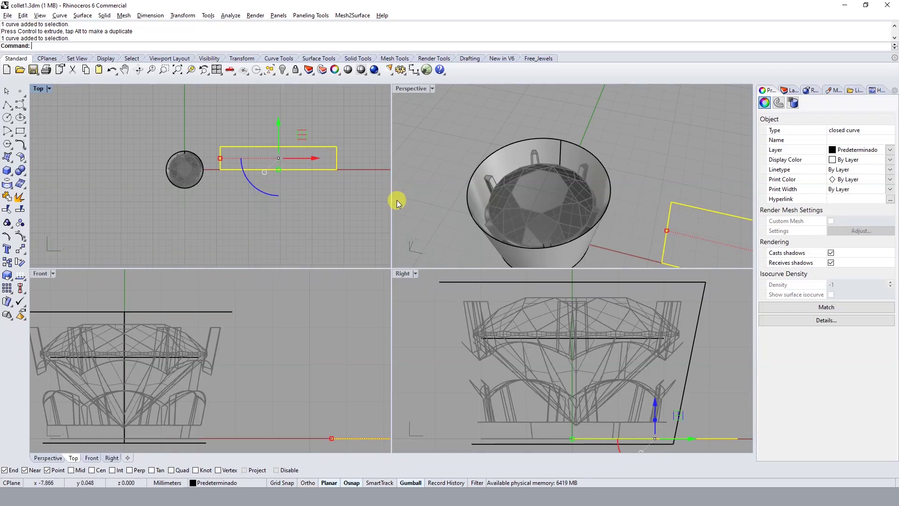
{"action": "scroll", "coordinate": [323, 206], "scroll_direction": "down", "scroll_amount": 3}
{"action": "scroll", "coordinate": [331, 357], "scroll_direction": "down", "scroll_amount": 2}
{"action": "scroll", "coordinate": [245, 343], "scroll_direction": "down", "scroll_amount": 1}
{"action": "scroll", "coordinate": [245, 343], "scroll_direction": "down", "scroll_amount": 1}
Maximize the Top viewport with the rectangle selected
{"action": "left_click", "coordinate": [313, 343]}
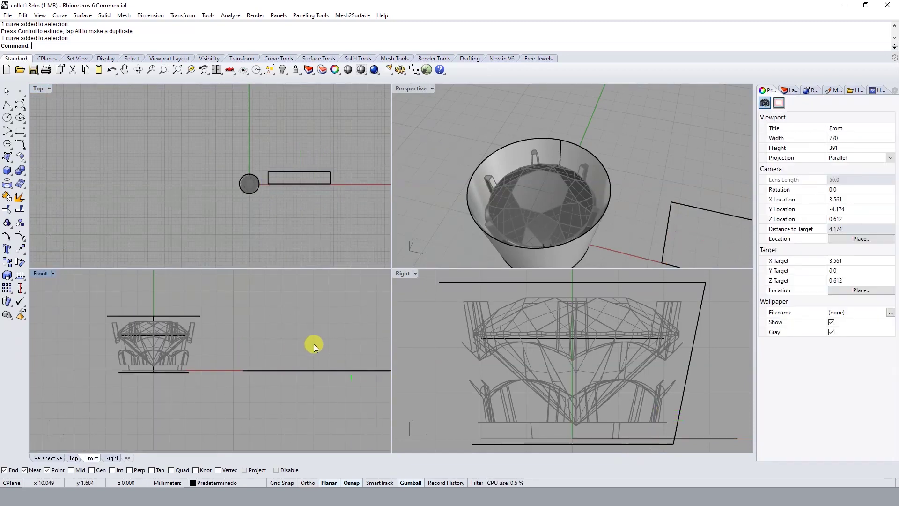
{"action": "left_click", "coordinate": [287, 370]}
{"action": "left_click", "coordinate": [276, 187]}
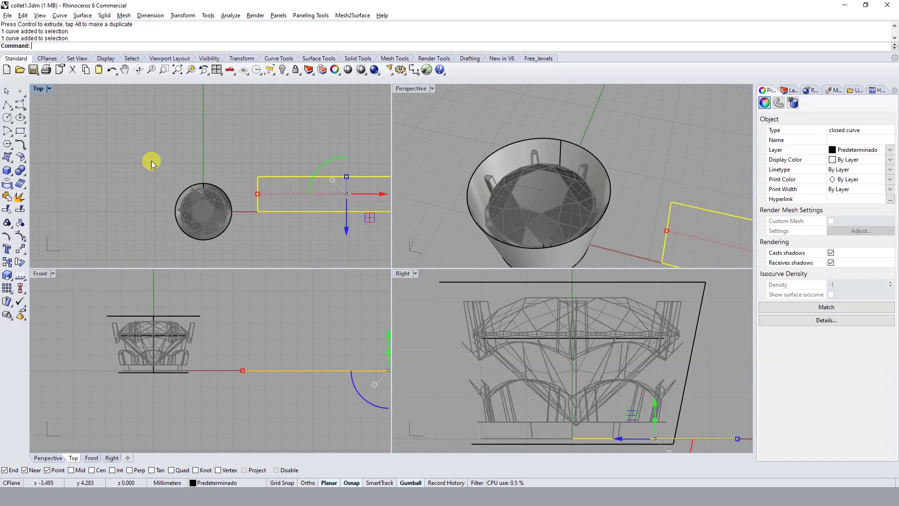
{"action": "double_click", "coordinate": [38, 92]}
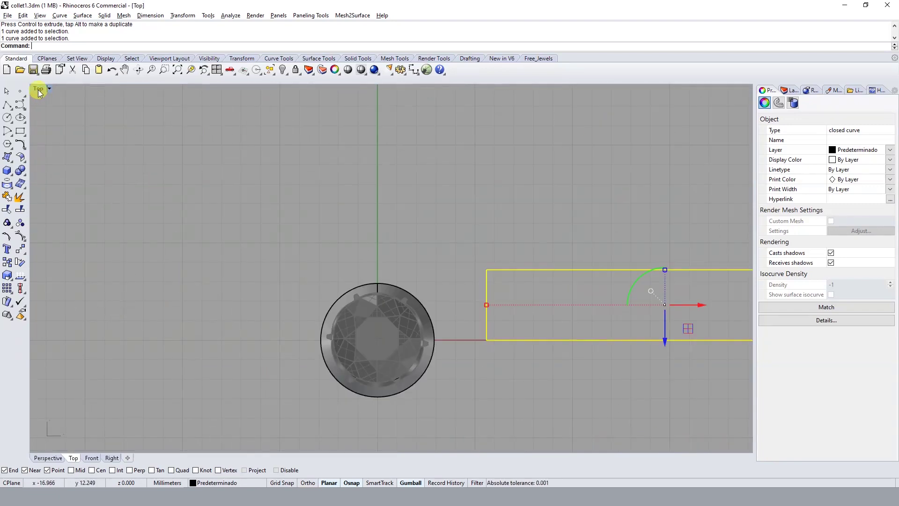
{"action": "right_click_drag", "start_coordinate": [527, 252], "coordinate": [362, 207]}
{"action": "scroll", "coordinate": [362, 207], "scroll_direction": "down", "scroll_amount": 1}
{"action": "left_click", "coordinate": [382, 198]}
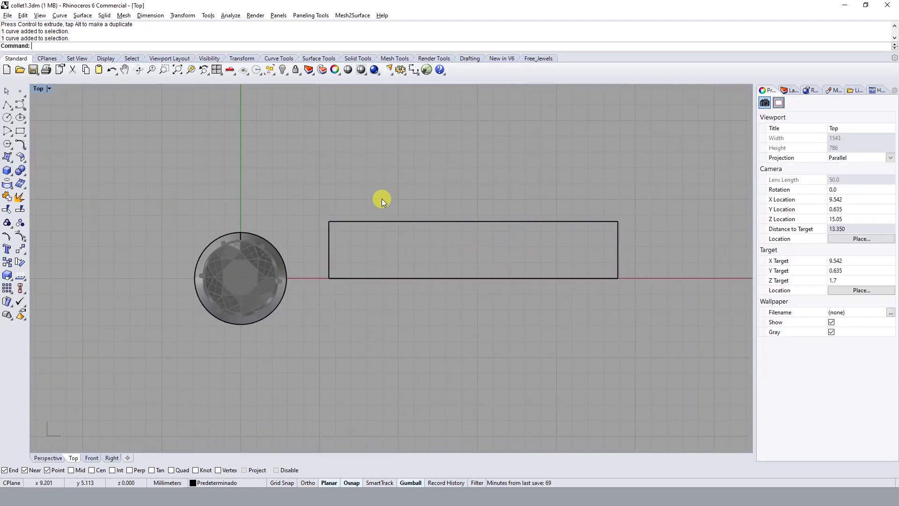
{"action": "left_click", "coordinate": [7, 104]}
{"action": "scroll", "coordinate": [292, 195], "scroll_direction": "up", "scroll_amount": 2}
{"action": "scroll", "coordinate": [339, 209], "scroll_direction": "up", "scroll_amount": 2}
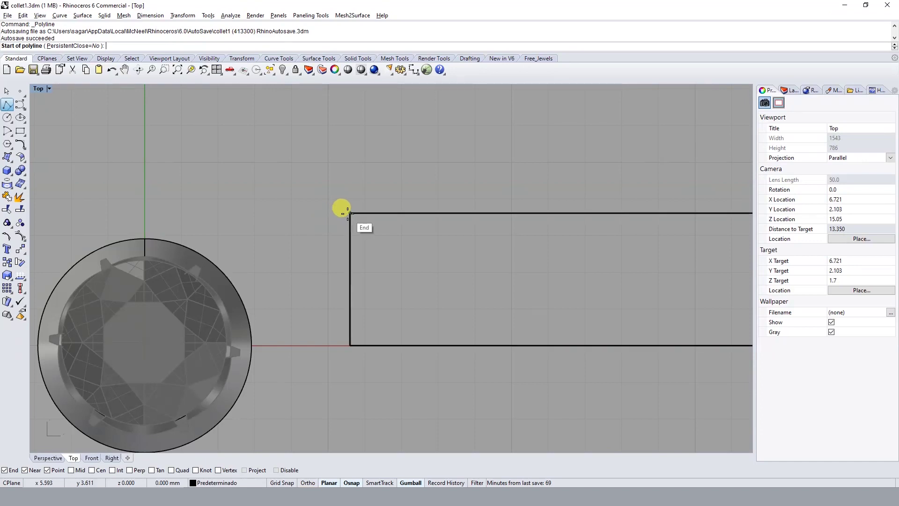
{"action": "left_click", "coordinate": [20, 90]}
{"action": "left_click", "coordinate": [348, 205]}
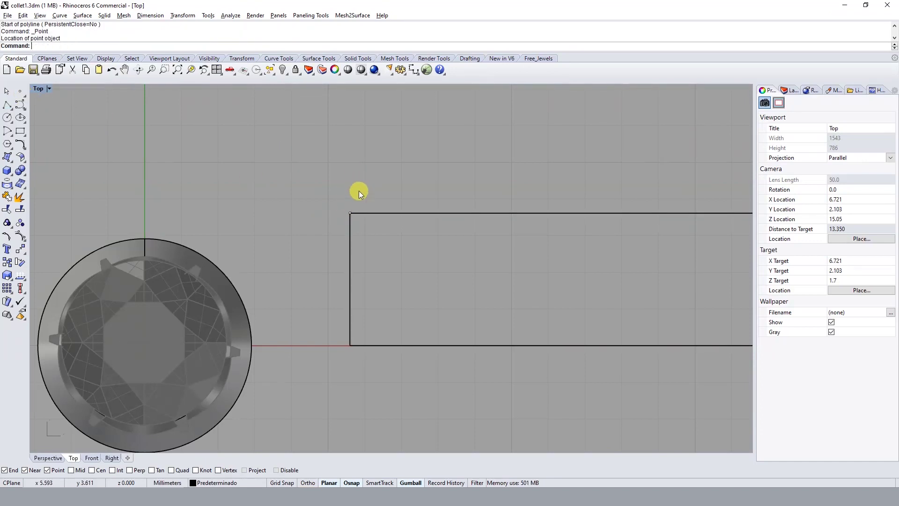
{"action": "left_click", "coordinate": [6, 104]}
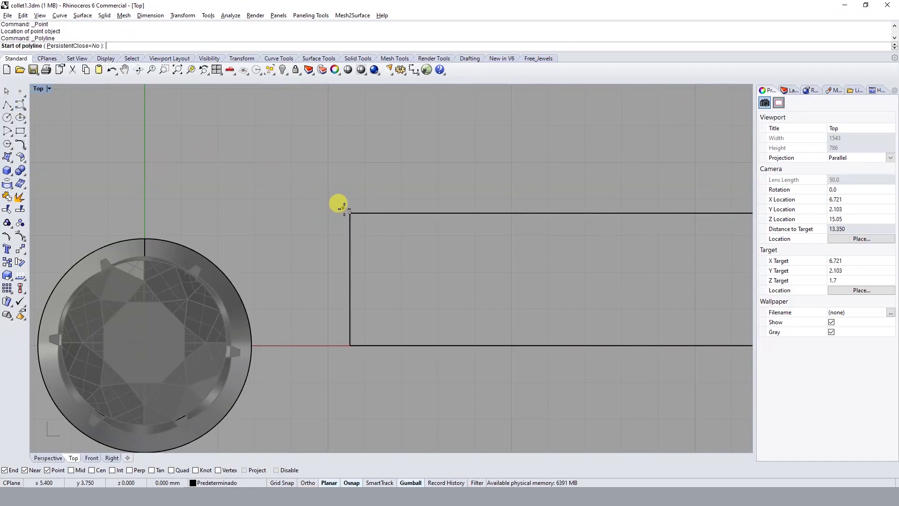
{"action": "left_click", "coordinate": [334, 213]}
{"action": "scroll", "coordinate": [329, 209], "scroll_direction": "down", "scroll_amount": 4}
{"action": "left_click", "coordinate": [530, 220]}
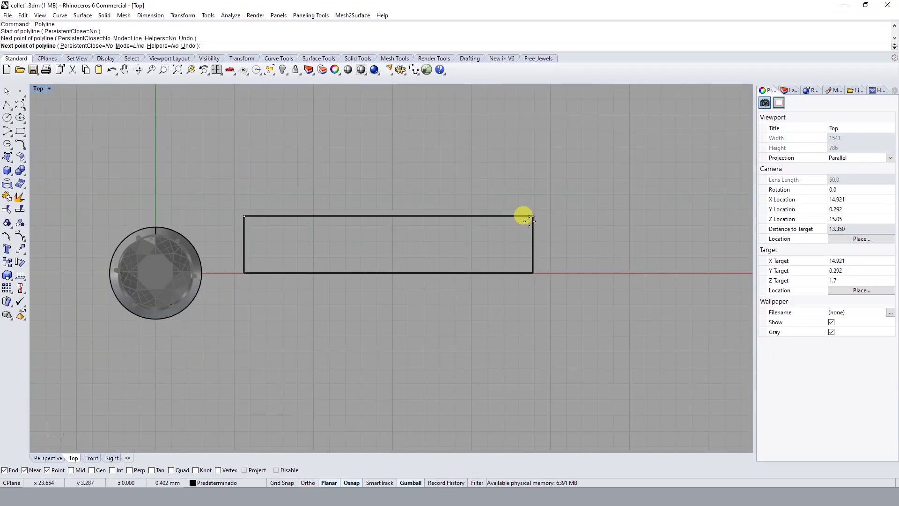
{"action": "key", "text": "Escape"}
{"action": "left_click", "coordinate": [531, 222]}
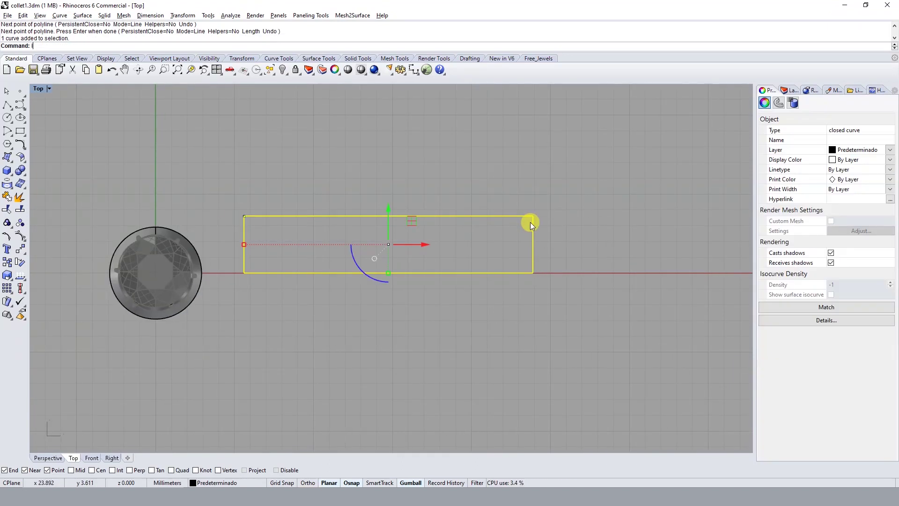
{"action": "key", "text": "ctrl+l"}
{"action": "left_click_drag", "start_coordinate": [210, 178], "coordinate": [262, 236]}
{"action": "type", "text": "Ar"}
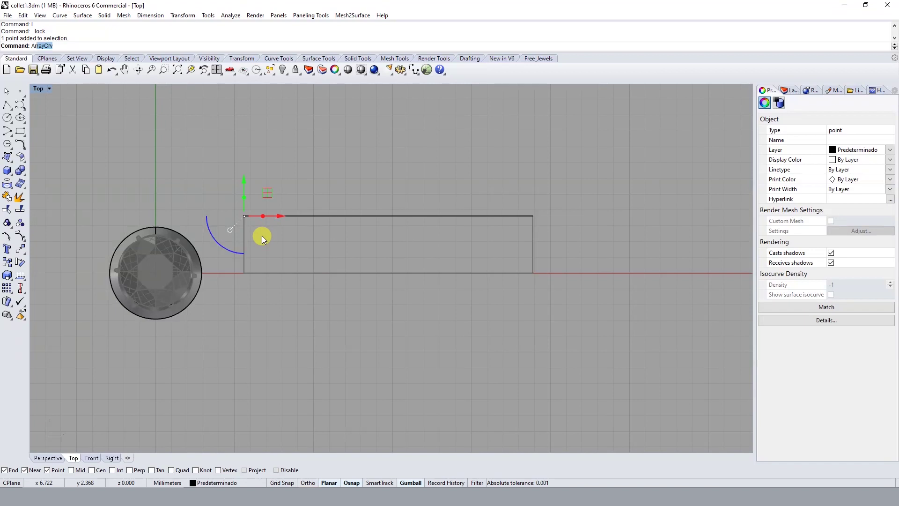
{"action": "key", "text": "Return"}
{"action": "left_click", "coordinate": [293, 216]}
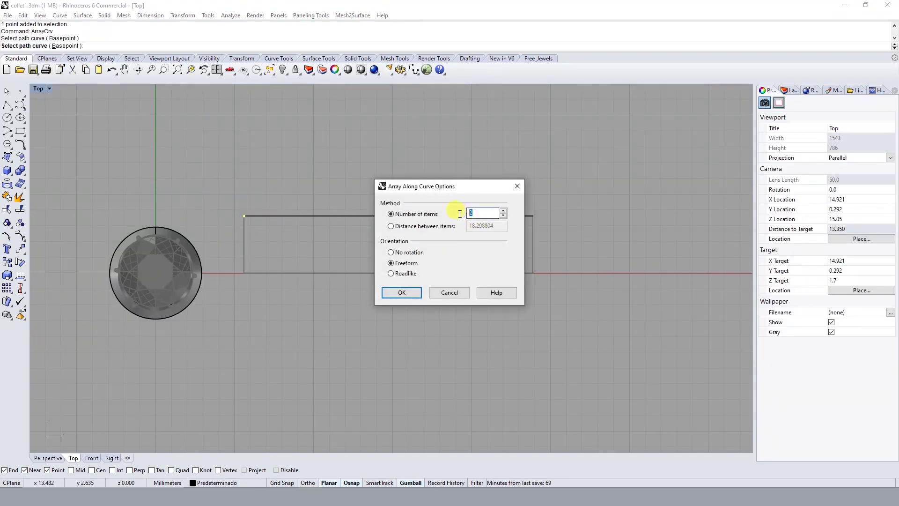
{"action": "type", "text": "7"}
{"action": "key", "text": "Return"}
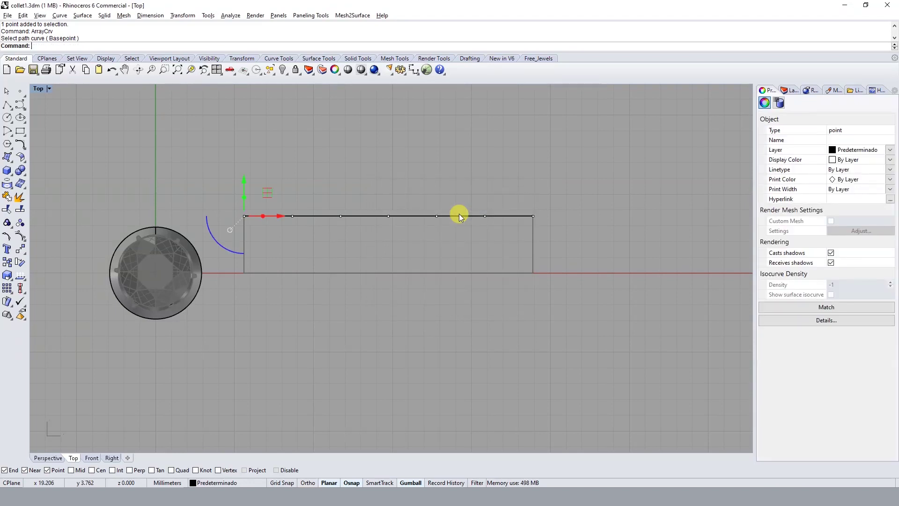
{"action": "key", "text": "Escape"}
{"action": "left_click", "coordinate": [245, 216]}
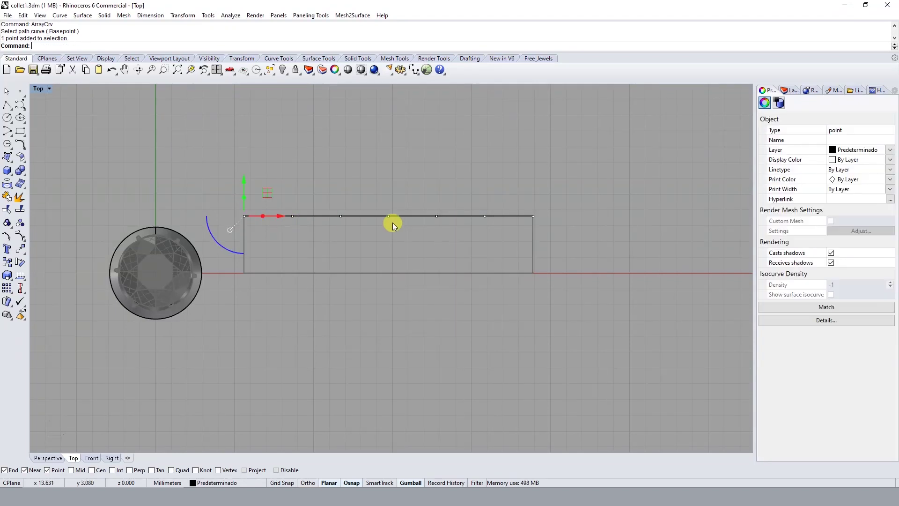
{"action": "left_click", "coordinate": [533, 215], "text": "shift"}
{"action": "scroll", "coordinate": [314, 229], "scroll_direction": "up", "scroll_amount": 5}
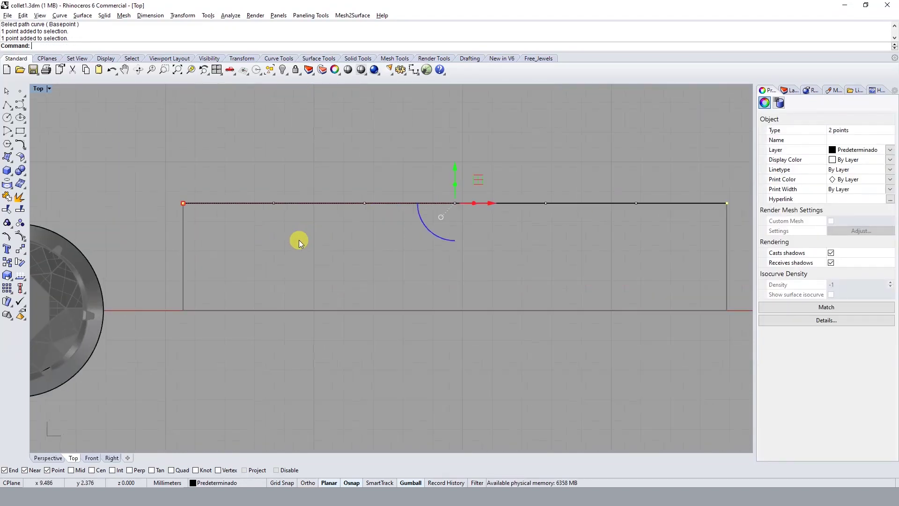
{"action": "key", "text": "Escape"}
{"action": "scroll", "coordinate": [225, 216], "scroll_direction": "down", "scroll_amount": 4}
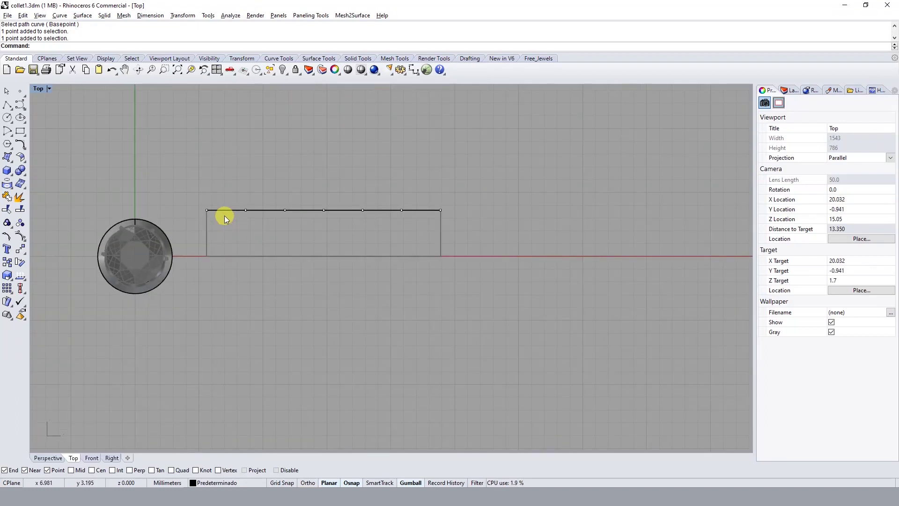
{"action": "scroll", "coordinate": [224, 216], "scroll_direction": "up", "scroll_amount": 3}
Restore the four-viewport layout and zoom the side view onto the prongs
{"action": "left_click", "coordinate": [6, 106]}
{"action": "right_click_drag", "start_coordinate": [115, 275], "coordinate": [207, 243]}
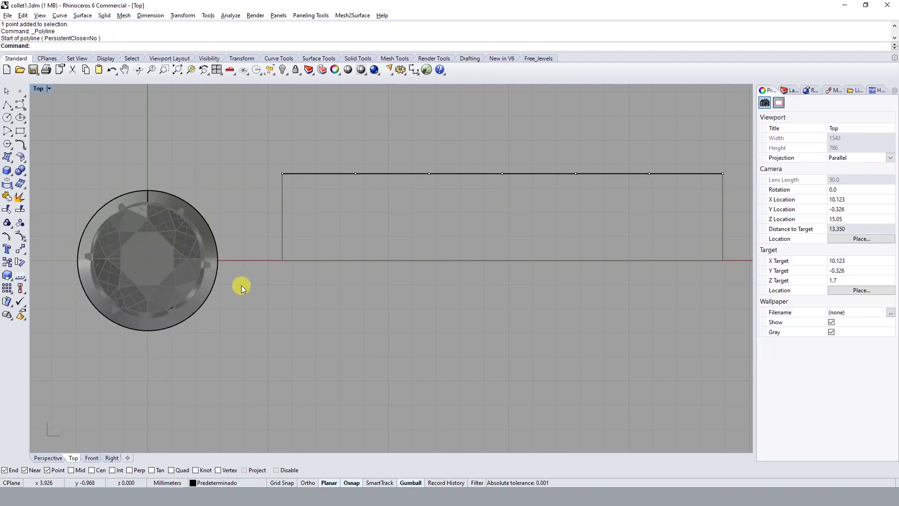
{"action": "double_click", "coordinate": [42, 93]}
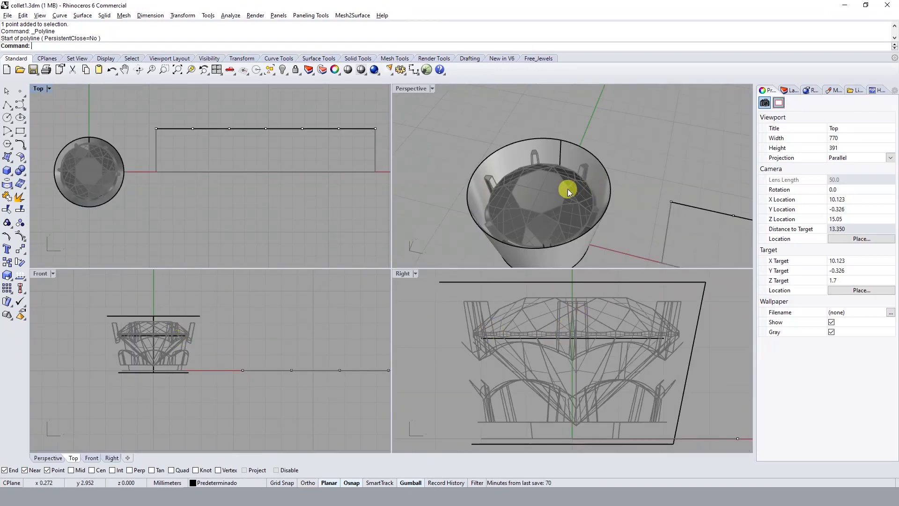
{"action": "scroll", "coordinate": [568, 189], "scroll_direction": "up", "scroll_amount": 2}
{"action": "scroll", "coordinate": [179, 329], "scroll_direction": "up", "scroll_amount": 2}
{"action": "scroll", "coordinate": [188, 319], "scroll_direction": "up", "scroll_amount": 2}
{"action": "scroll", "coordinate": [142, 189], "scroll_direction": "up", "scroll_amount": 2}
{"action": "scroll", "coordinate": [173, 171], "scroll_direction": "up", "scroll_amount": 2}
{"action": "scroll", "coordinate": [572, 325], "scroll_direction": "up", "scroll_amount": 3}
{"action": "right_click_drag", "start_coordinate": [591, 316], "coordinate": [577, 338]}
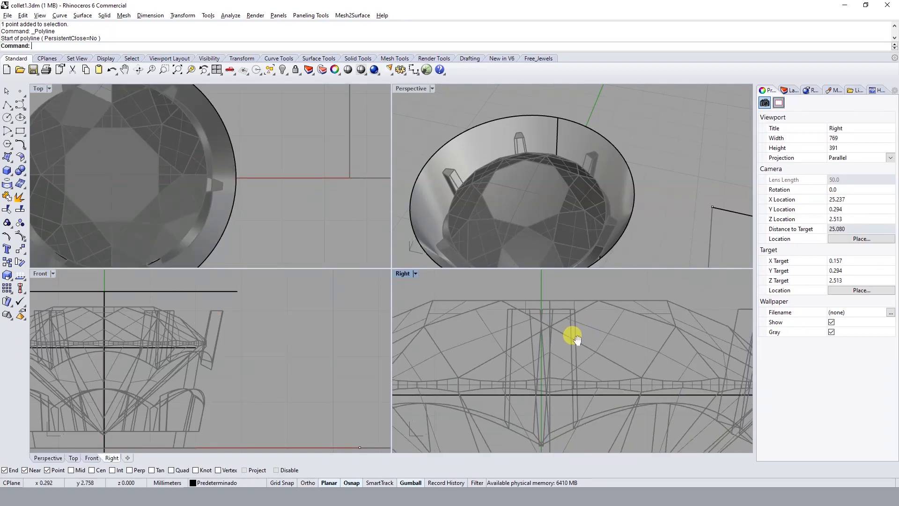
Measure the 0.31 gap at the stone's girdle edge with a dimension, then cancel it
{"action": "left_click", "coordinate": [410, 73]}
{"action": "scroll", "coordinate": [216, 192], "scroll_direction": "up", "scroll_amount": 3}
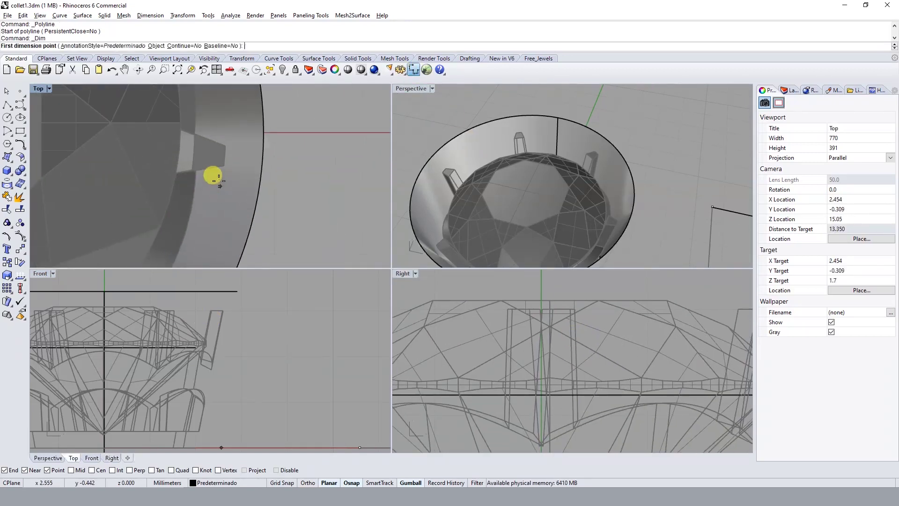
{"action": "left_click", "coordinate": [194, 134]}
{"action": "left_click", "coordinate": [191, 166]}
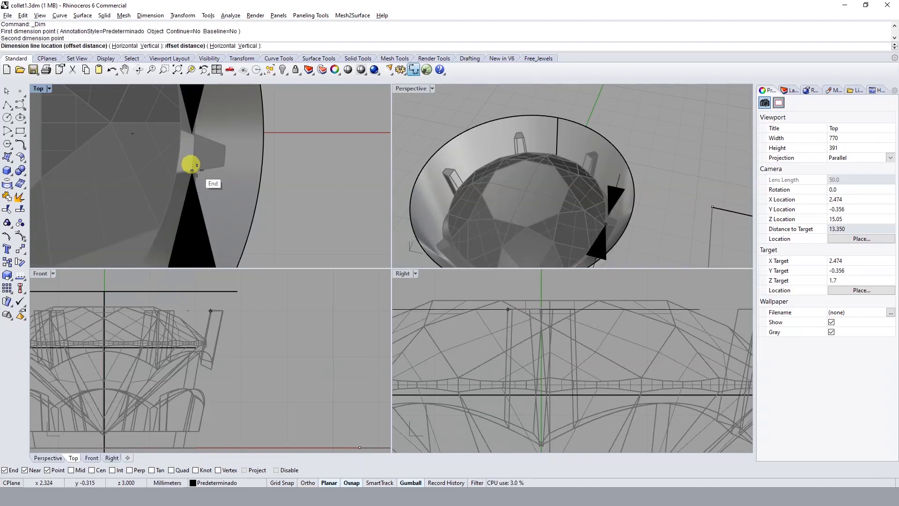
{"action": "scroll", "coordinate": [290, 178], "scroll_direction": "down", "scroll_amount": 3}
{"action": "scroll", "coordinate": [294, 182], "scroll_direction": "down", "scroll_amount": 2}
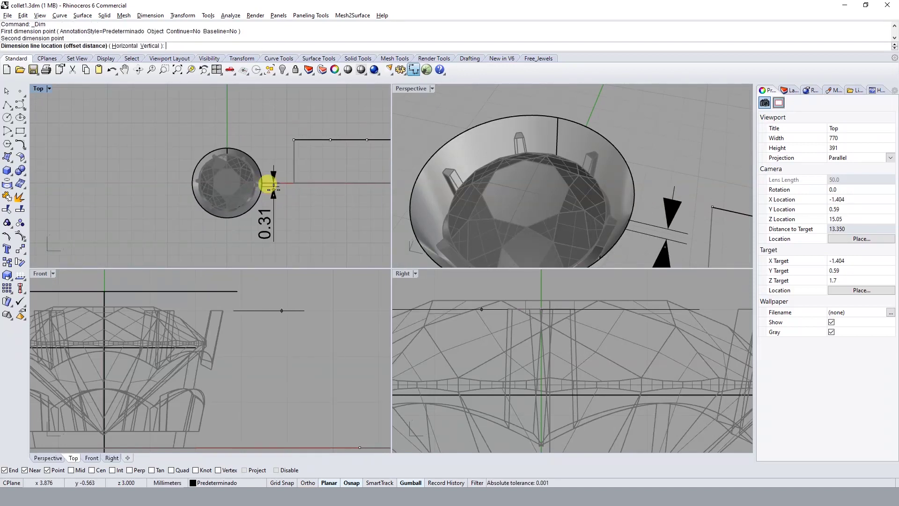
{"action": "scroll", "coordinate": [272, 185], "scroll_direction": "up", "scroll_amount": 3}
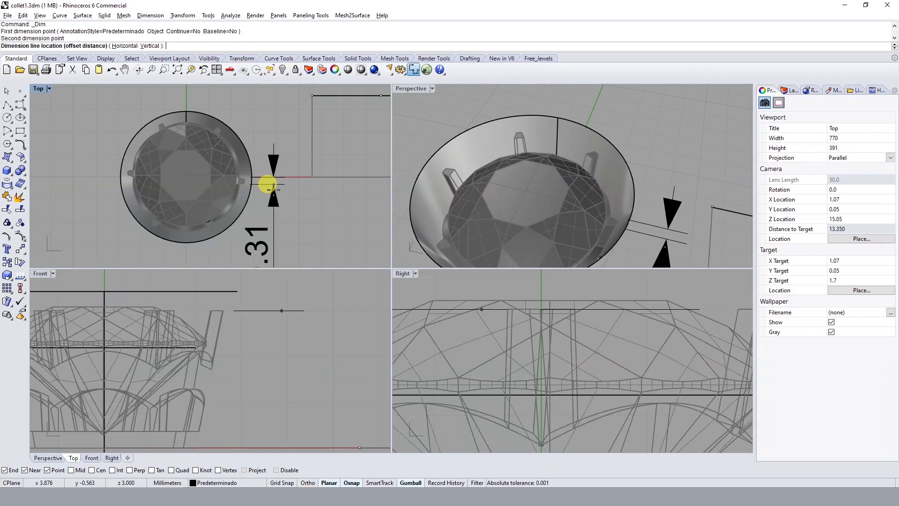
{"action": "key", "text": "Escape"}
Measure a 1.11 span in the side view with a second dimension, then cancel it
{"action": "scroll", "coordinate": [271, 189], "scroll_direction": "down", "scroll_amount": 3}
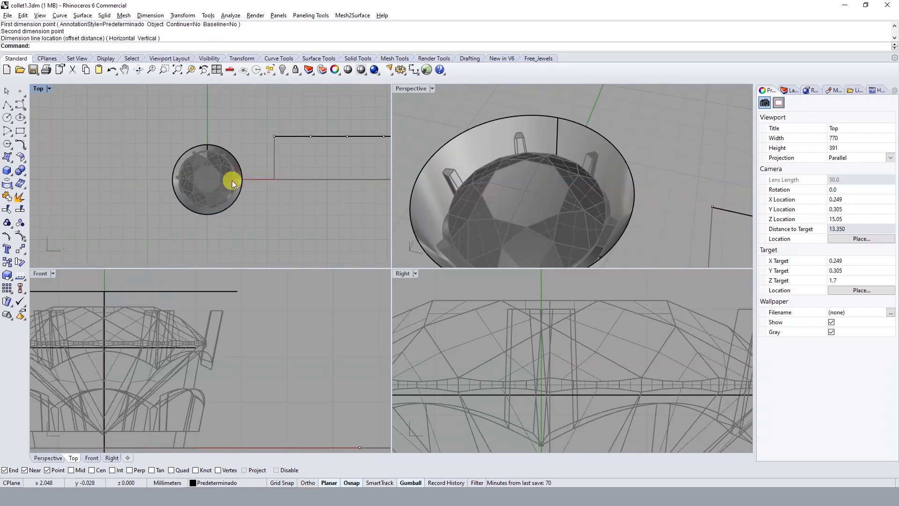
{"action": "scroll", "coordinate": [232, 181], "scroll_direction": "up", "scroll_amount": 3}
{"action": "scroll", "coordinate": [621, 330], "scroll_direction": "down", "scroll_amount": 3}
{"action": "key", "text": "Return"}
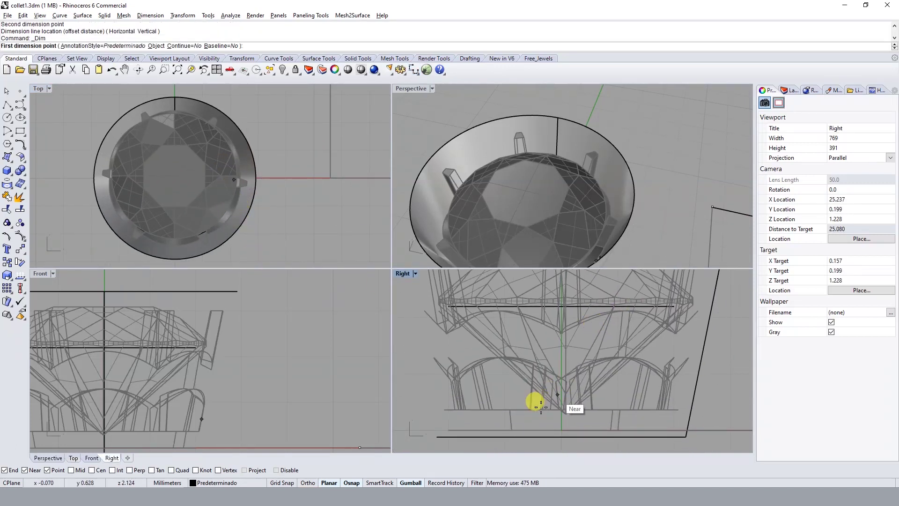
{"action": "left_click", "coordinate": [529, 410]}
{"action": "left_click", "coordinate": [592, 410]}
{"action": "scroll", "coordinate": [592, 411], "scroll_direction": "down", "scroll_amount": 3}
{"action": "scroll", "coordinate": [592, 411], "scroll_direction": "down", "scroll_amount": 3}
{"action": "key", "text": "Escape"}
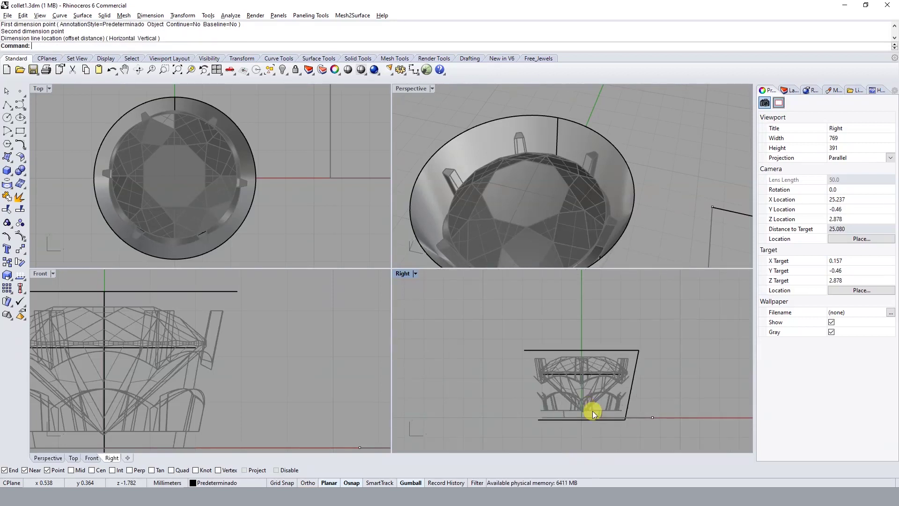
{"action": "left_click", "coordinate": [11, 117]}
{"action": "scroll", "coordinate": [267, 227], "scroll_direction": "up", "scroll_amount": 1}
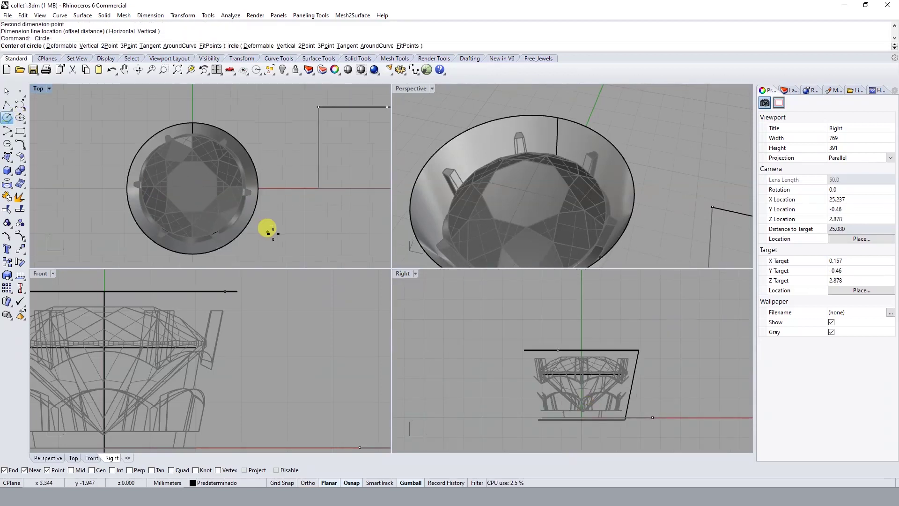
Draw a 0.5 radius circle centred on the rectangle's top edge
{"action": "scroll", "coordinate": [233, 196], "scroll_direction": "up", "scroll_amount": 2}
{"action": "scroll", "coordinate": [279, 133], "scroll_direction": "up", "scroll_amount": 3}
{"action": "left_click", "coordinate": [284, 132]}
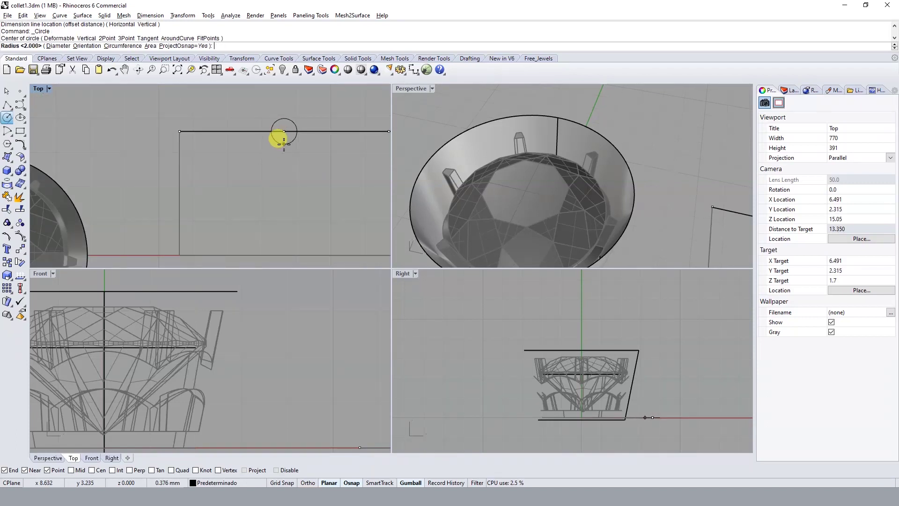
{"action": "type", "text": ".5"}
{"action": "key", "text": "Return"}
{"action": "scroll", "coordinate": [291, 155], "scroll_direction": "down", "scroll_amount": 2}
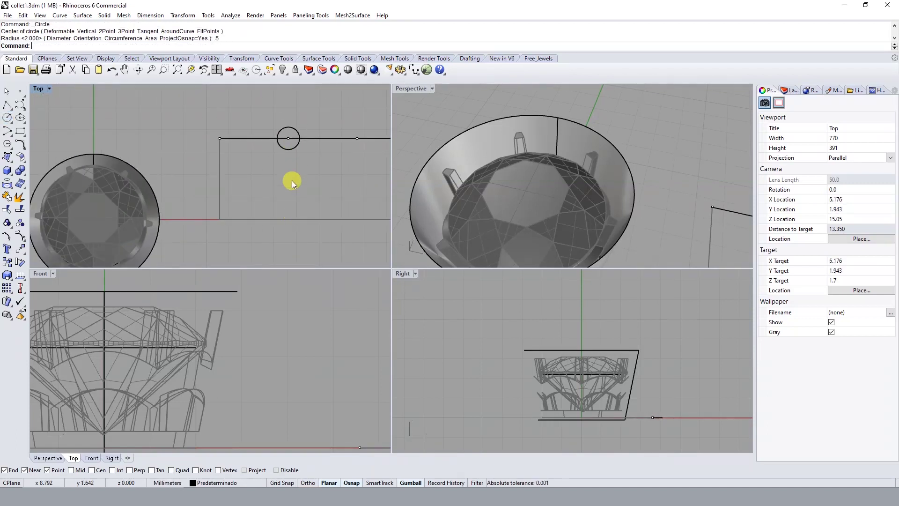
Draw a vertical guide line down to the bottom edge and a radius 1 circle at its end
{"action": "left_click", "coordinate": [10, 104]}
{"action": "left_click", "coordinate": [288, 138]}
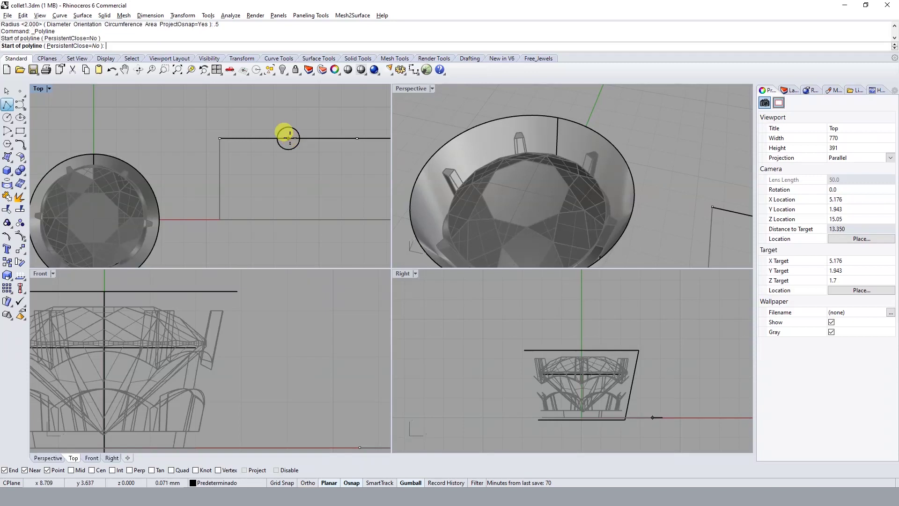
{"action": "left_click", "coordinate": [288, 218]}
{"action": "key", "text": "Return"}
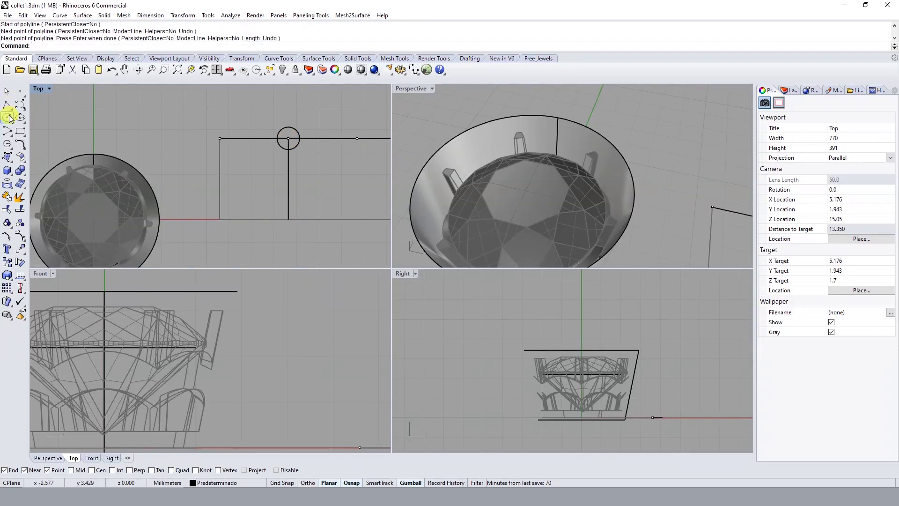
{"action": "left_click", "coordinate": [9, 118]}
{"action": "left_click", "coordinate": [288, 219]}
{"action": "type", "text": "1"}
{"action": "key", "text": "Return"}
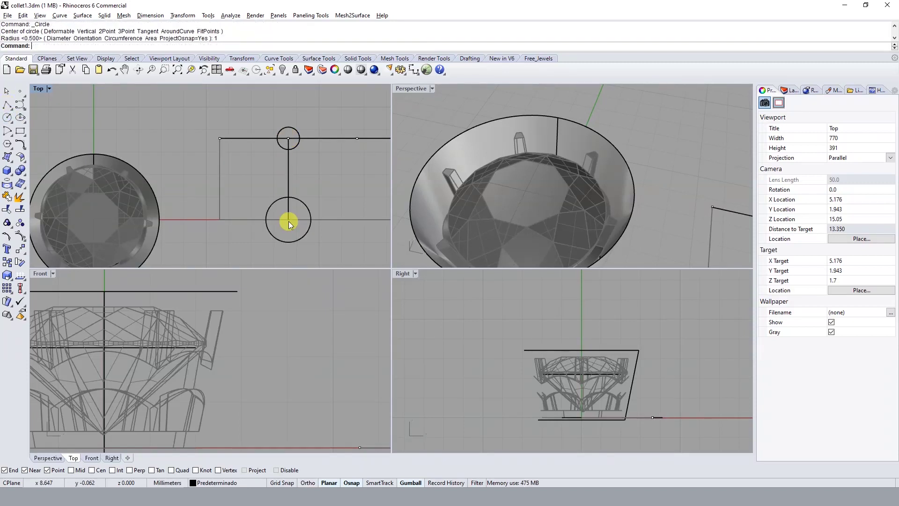
Draw a closed trapezoid polyline through the sides of both circles using intersection snaps
{"action": "left_click", "coordinate": [7, 104]}
{"action": "scroll", "coordinate": [270, 141], "scroll_direction": "up", "scroll_amount": 1}
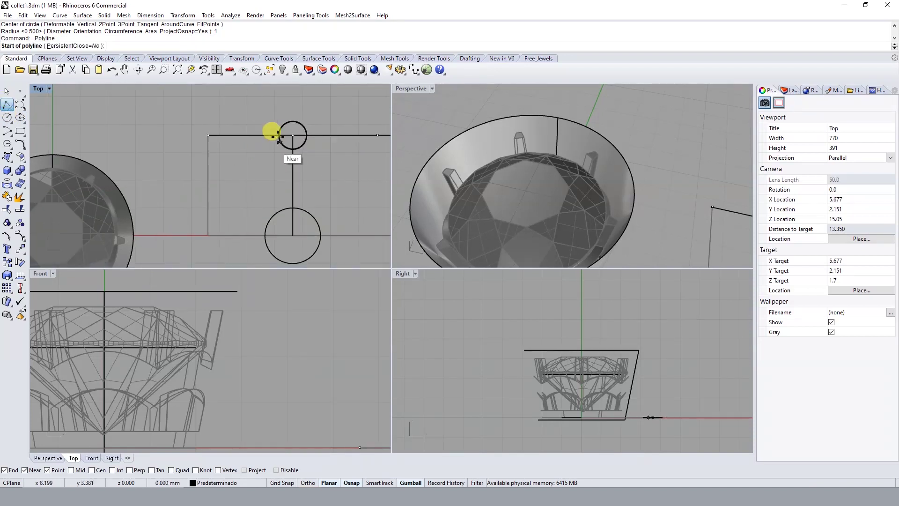
{"action": "left_click", "coordinate": [279, 135]}
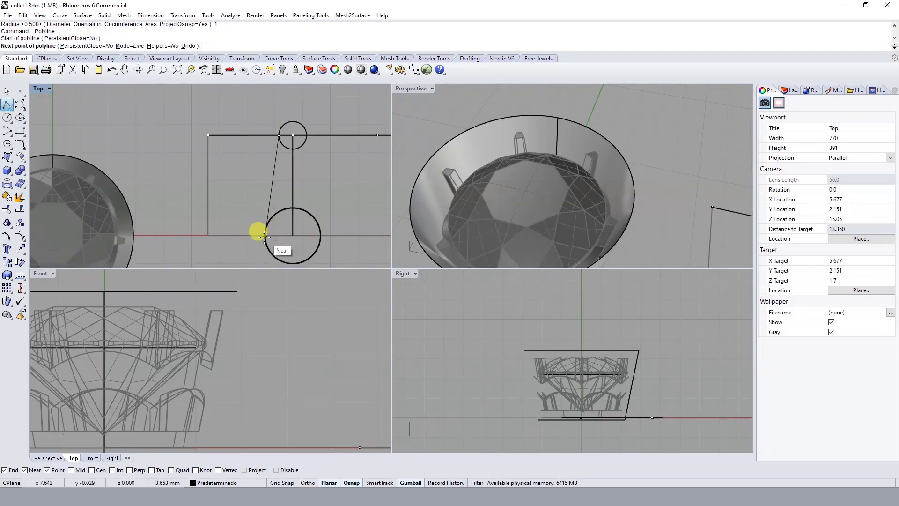
{"action": "left_click", "coordinate": [120, 473]}
{"action": "left_click", "coordinate": [266, 235]}
{"action": "left_click", "coordinate": [321, 235]}
{"action": "left_click", "coordinate": [307, 135]}
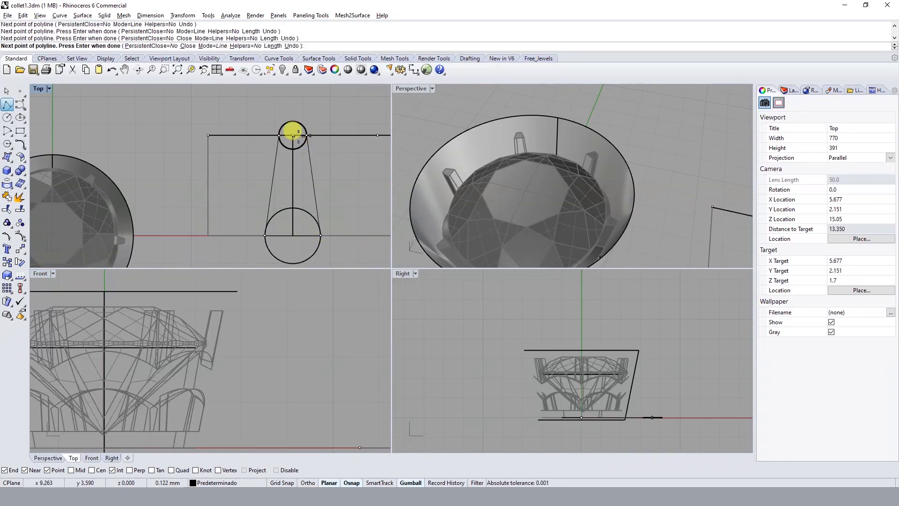
{"action": "left_click", "coordinate": [279, 136]}
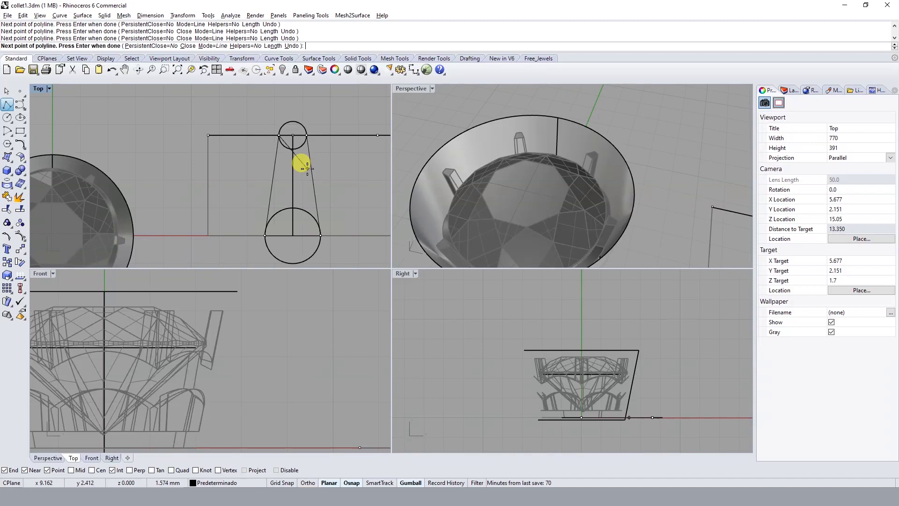
{"action": "key", "text": "Return"}
Move one of the outline's control points onto the line intersection
{"action": "left_click", "coordinate": [275, 170]}
{"action": "scroll", "coordinate": [277, 138], "scroll_direction": "up", "scroll_amount": 3}
{"action": "scroll", "coordinate": [291, 117], "scroll_direction": "up", "scroll_amount": 2}
{"action": "right_click_drag", "start_coordinate": [300, 138], "coordinate": [296, 165]}
{"action": "key", "text": "F10"}
{"action": "left_click_drag", "start_coordinate": [299, 159], "coordinate": [304, 199]}
{"action": "type", "text": "m"}
{"action": "key", "text": "Return"}
{"action": "left_click", "coordinate": [291, 178]}
{"action": "left_click", "coordinate": [291, 148]}
Delete the two guide circles, leaving the tapered trapezoid outline
{"action": "scroll", "coordinate": [287, 185], "scroll_direction": "down", "scroll_amount": 2}
{"action": "scroll", "coordinate": [288, 185], "scroll_direction": "down", "scroll_amount": 1}
{"action": "left_click", "coordinate": [285, 192]}
{"action": "scroll", "coordinate": [287, 193], "scroll_direction": "down", "scroll_amount": 2}
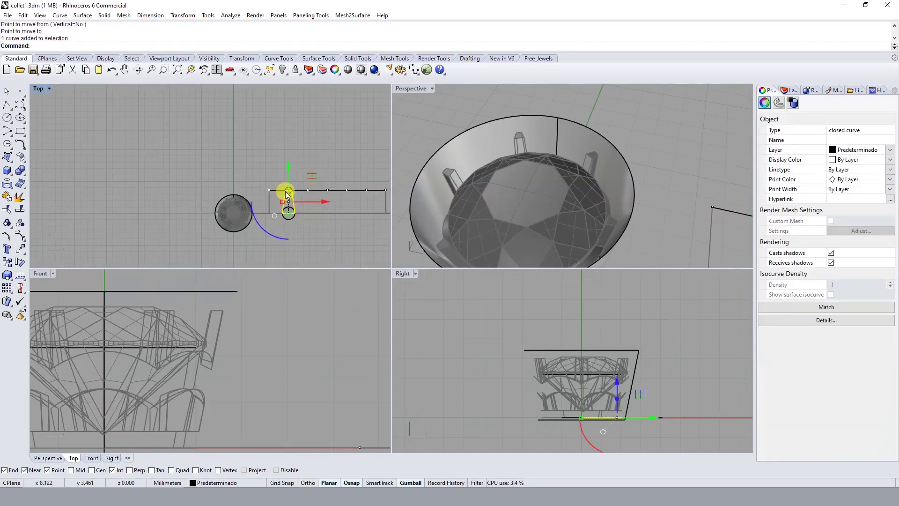
{"action": "scroll", "coordinate": [287, 193], "scroll_direction": "up", "scroll_amount": 3}
{"action": "left_click", "coordinate": [289, 193]}
{"action": "left_click", "coordinate": [289, 176], "text": "shift"}
{"action": "scroll", "coordinate": [289, 176], "scroll_direction": "up", "scroll_amount": 4}
{"action": "left_click", "coordinate": [277, 169], "text": "ctrl"}
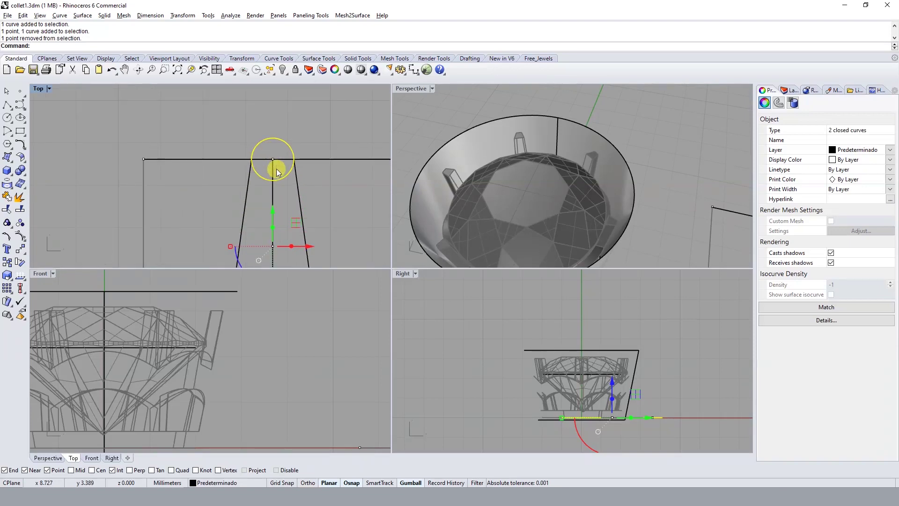
{"action": "key", "text": "Delete"}
{"action": "scroll", "coordinate": [277, 169], "scroll_direction": "down", "scroll_amount": 5}
{"action": "left_click", "coordinate": [286, 187]}
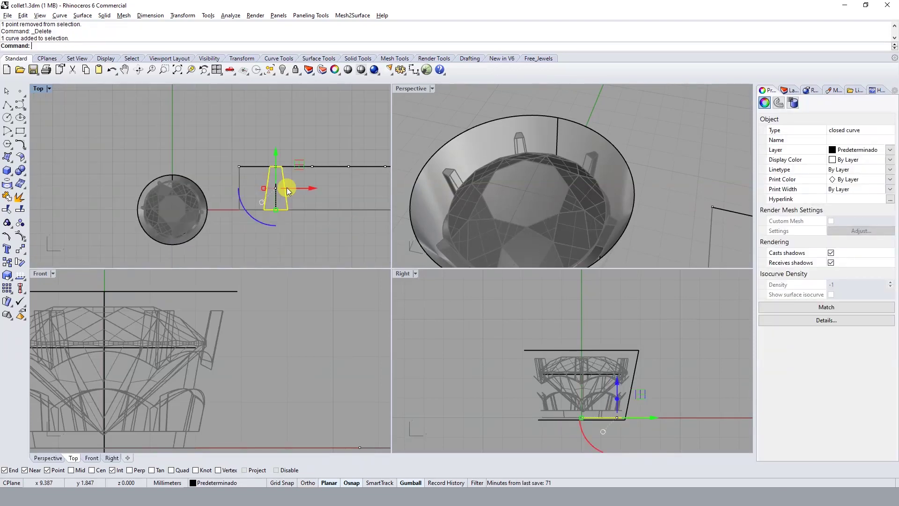
{"action": "mouse_move", "coordinate": [552, 186]}
{"action": "right_mouse_down"}
{"action": "mouse_move", "coordinate": [559, 220]}
{"action": "mouse_move", "coordinate": [530, 137]}
{"action": "right_mouse_up"}
{"action": "left_click", "coordinate": [557, 202]}
{"action": "type", "text": "h"}
{"action": "key", "text": "Return"}
{"action": "type", "text": "h"}
{"action": "key", "text": "Escape"}
{"action": "scroll", "coordinate": [536, 197], "scroll_direction": "up", "scroll_amount": 3}
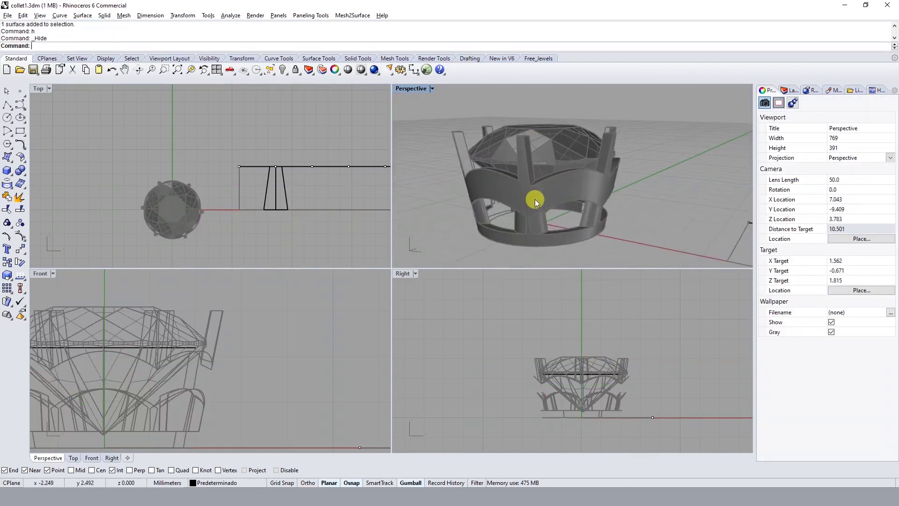
{"action": "scroll", "coordinate": [522, 178], "scroll_direction": "up", "scroll_amount": 3}
{"action": "right_click_drag", "start_coordinate": [522, 179], "coordinate": [584, 163]}
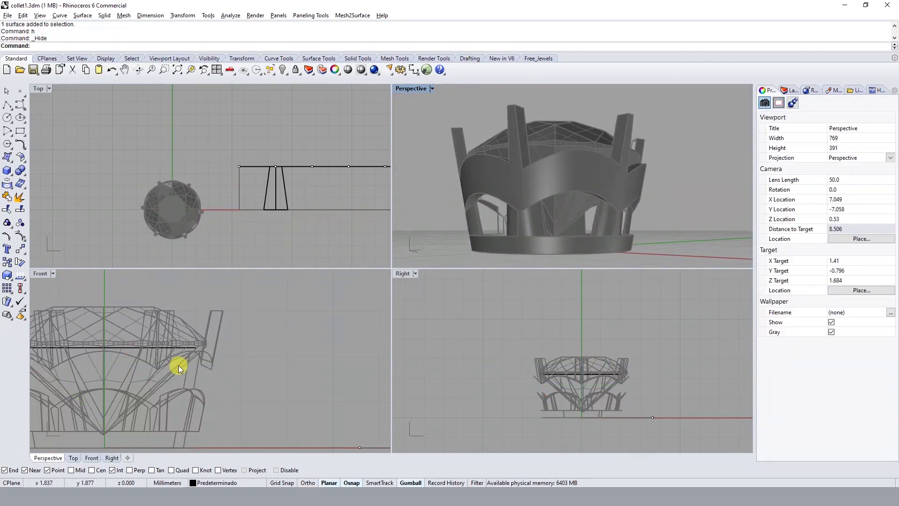
{"action": "right_click_drag", "start_coordinate": [179, 368], "coordinate": [304, 332]}
{"action": "left_click", "coordinate": [414, 70]}
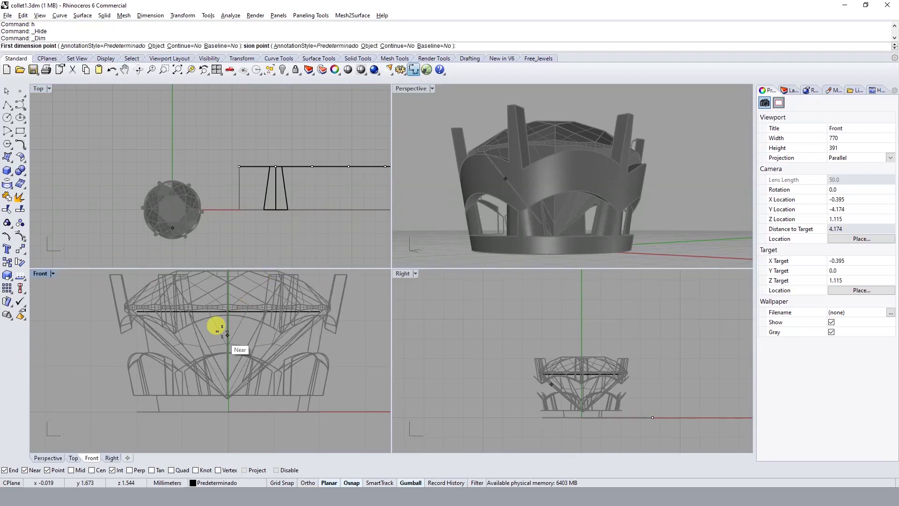
{"action": "scroll", "coordinate": [214, 324], "scroll_direction": "up", "scroll_amount": 3}
{"action": "left_click", "coordinate": [231, 306]}
{"action": "left_click", "coordinate": [228, 364]}
{"action": "scroll", "coordinate": [230, 365], "scroll_direction": "down", "scroll_amount": 3}
{"action": "scroll", "coordinate": [232, 365], "scroll_direction": "up", "scroll_amount": 2}
{"action": "key", "text": "Escape"}
{"action": "scroll", "coordinate": [233, 365], "scroll_direction": "up", "scroll_amount": 3}
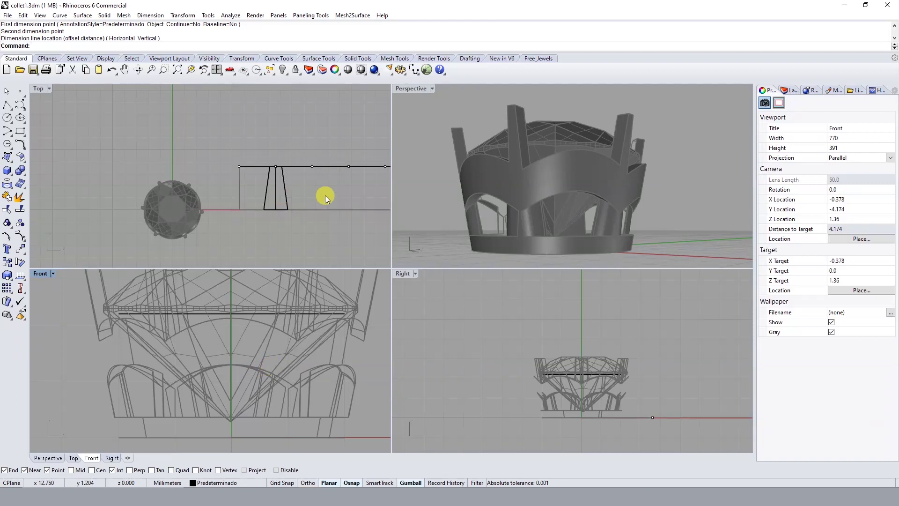
{"action": "right_click", "coordinate": [210, 364]}
{"action": "left_click", "coordinate": [166, 389]}
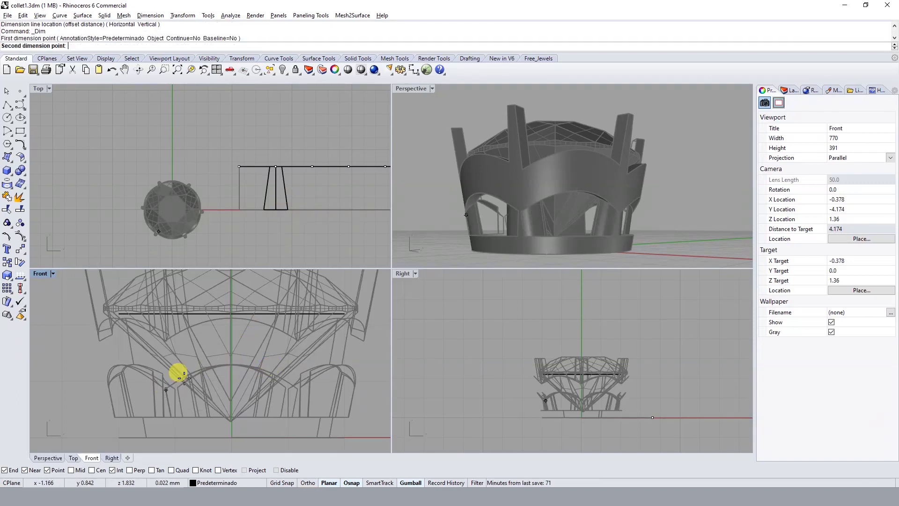
{"action": "left_click", "coordinate": [230, 364]}
{"action": "scroll", "coordinate": [124, 369], "scroll_direction": "down", "scroll_amount": 3}
{"action": "scroll", "coordinate": [117, 367], "scroll_direction": "down", "scroll_amount": 2}
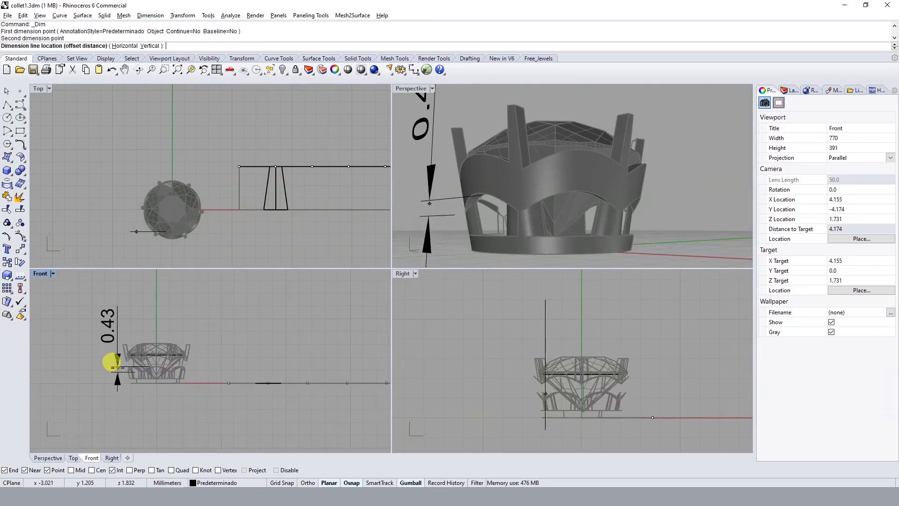
{"action": "key", "text": "Escape"}
{"action": "scroll", "coordinate": [300, 173], "scroll_direction": "up", "scroll_amount": 3}
{"action": "scroll", "coordinate": [250, 199], "scroll_direction": "down", "scroll_amount": 4}
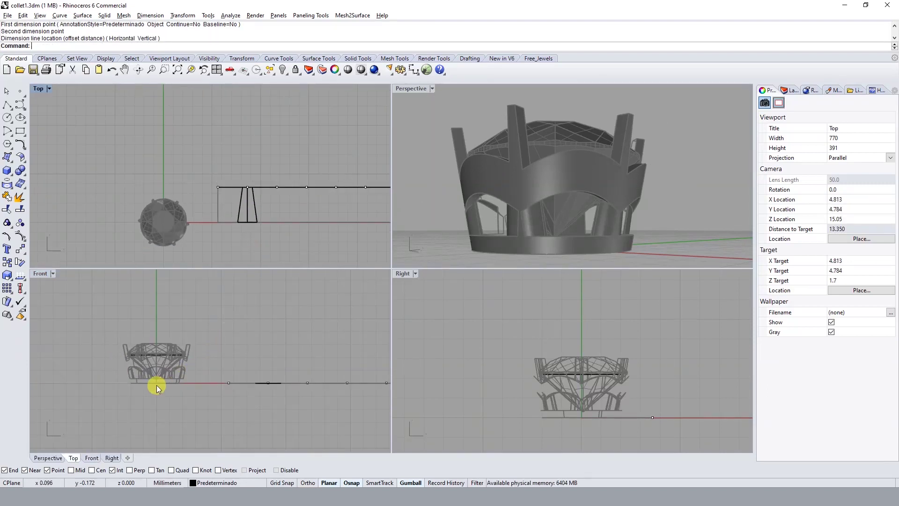
{"action": "scroll", "coordinate": [158, 386], "scroll_direction": "up", "scroll_amount": 5}
{"action": "key", "text": "Return"}
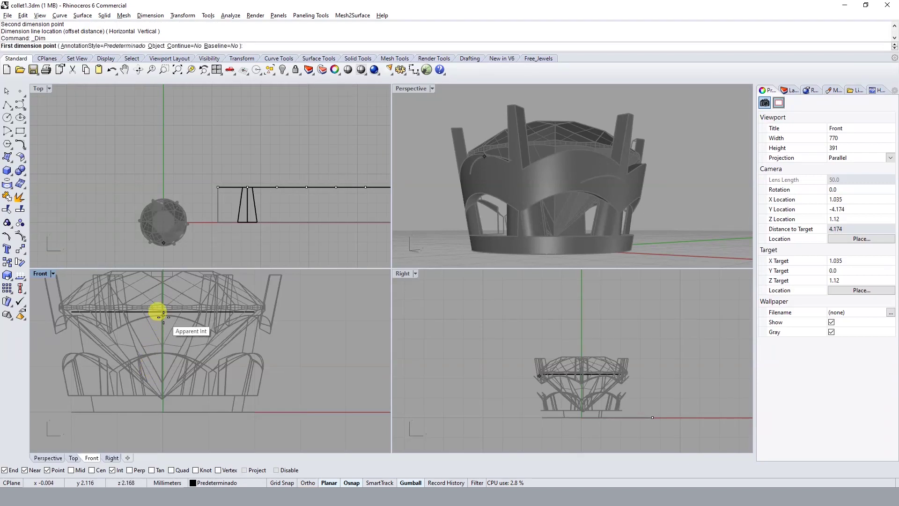
{"action": "left_click", "coordinate": [118, 372]}
{"action": "left_click", "coordinate": [119, 390]}
{"action": "scroll", "coordinate": [261, 376], "scroll_direction": "down", "scroll_amount": 2}
{"action": "scroll", "coordinate": [253, 356], "scroll_direction": "up", "scroll_amount": 1}
{"action": "scroll", "coordinate": [244, 327], "scroll_direction": "down", "scroll_amount": 2}
{"action": "key", "text": "Escape"}
{"action": "scroll", "coordinate": [201, 329], "scroll_direction": "up", "scroll_amount": 3}
{"action": "key", "text": "Return"}
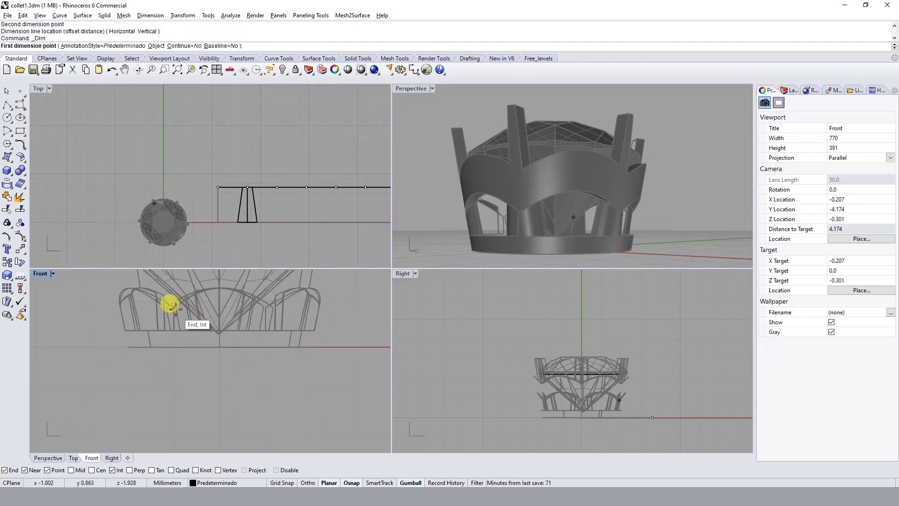
{"action": "left_click", "coordinate": [177, 307]}
{"action": "left_click", "coordinate": [176, 345]}
{"action": "scroll", "coordinate": [177, 344], "scroll_direction": "down", "scroll_amount": 2}
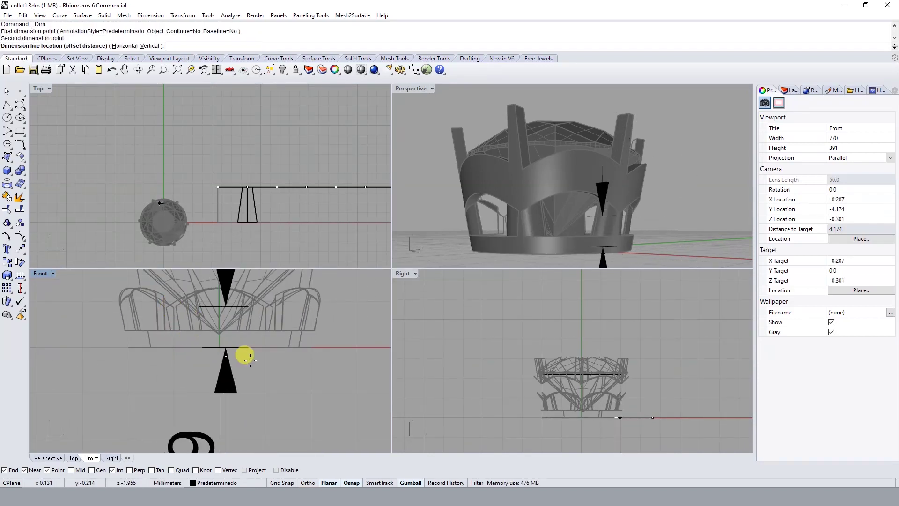
{"action": "scroll", "coordinate": [243, 353], "scroll_direction": "down", "scroll_amount": 2}
{"action": "key", "text": "Escape"}
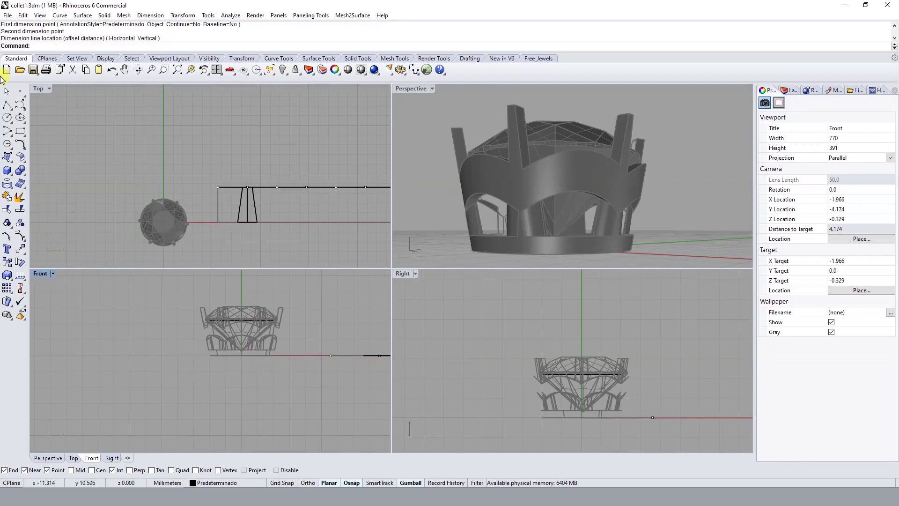
{"action": "left_click", "coordinate": [8, 104]}
Draw a line along the layout's bottom edge and move it up 0.89
{"action": "left_click", "coordinate": [218, 222]}
{"action": "scroll", "coordinate": [290, 230], "scroll_direction": "down", "scroll_amount": 2}
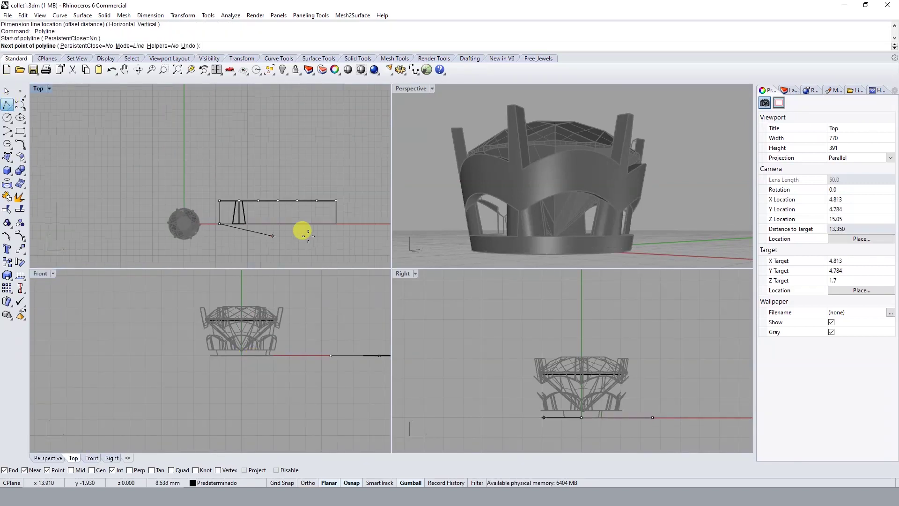
{"action": "left_click", "coordinate": [322, 224]}
{"action": "key", "text": "Return"}
{"action": "scroll", "coordinate": [260, 225], "scroll_direction": "up", "scroll_amount": 2}
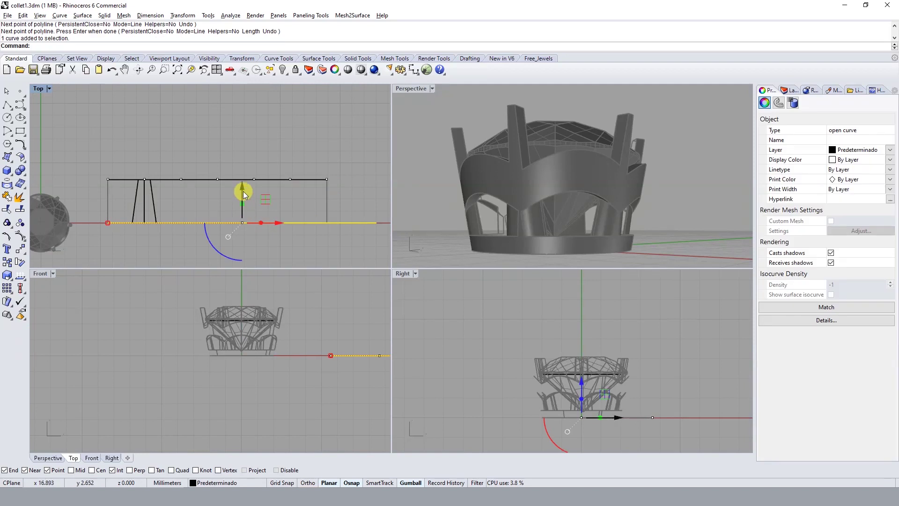
{"action": "type", "text": "0.89"}
{"action": "key", "text": "Return"}
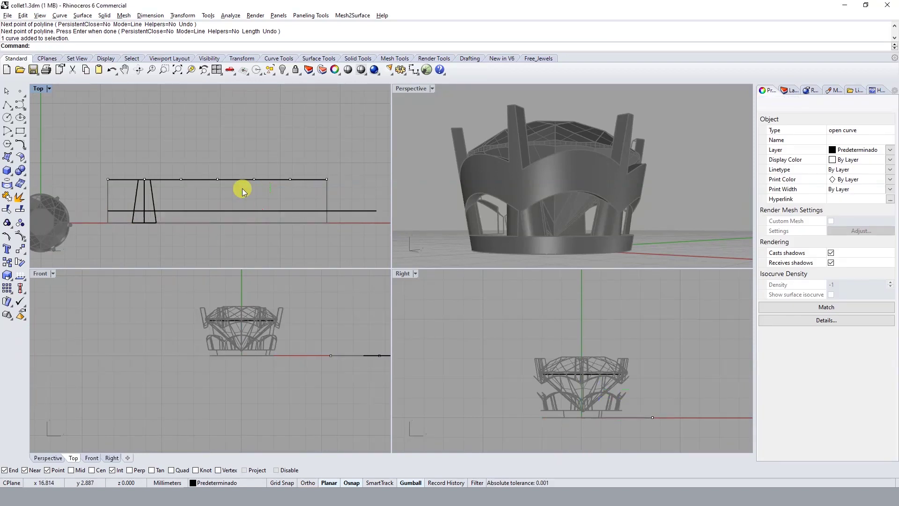
{"action": "key", "text": "Escape"}
Measure a distance between two points in the front view, then cancel
{"action": "scroll", "coordinate": [262, 338], "scroll_direction": "up", "scroll_amount": 3}
{"action": "scroll", "coordinate": [243, 344], "scroll_direction": "up", "scroll_amount": 2}
{"action": "scroll", "coordinate": [225, 352], "scroll_direction": "up", "scroll_amount": 3}
{"action": "scroll", "coordinate": [183, 361], "scroll_direction": "up", "scroll_amount": 2}
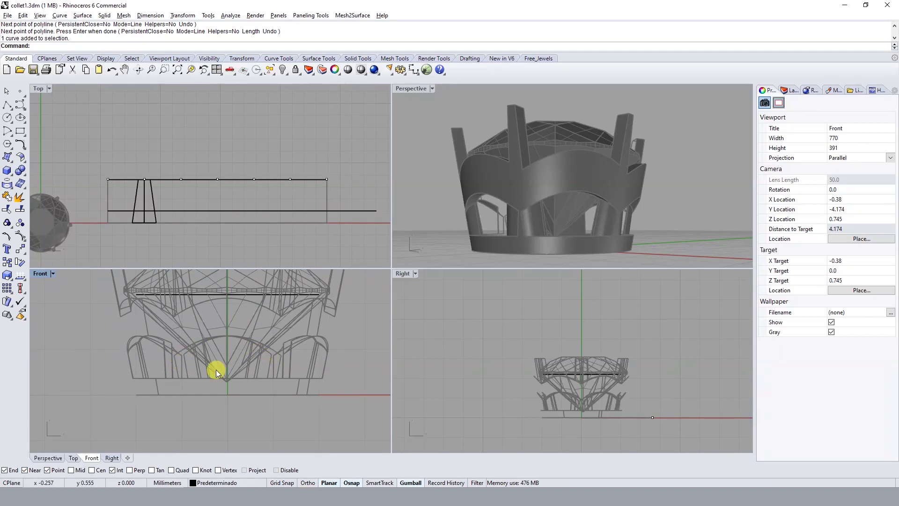
{"action": "left_click", "coordinate": [411, 74]}
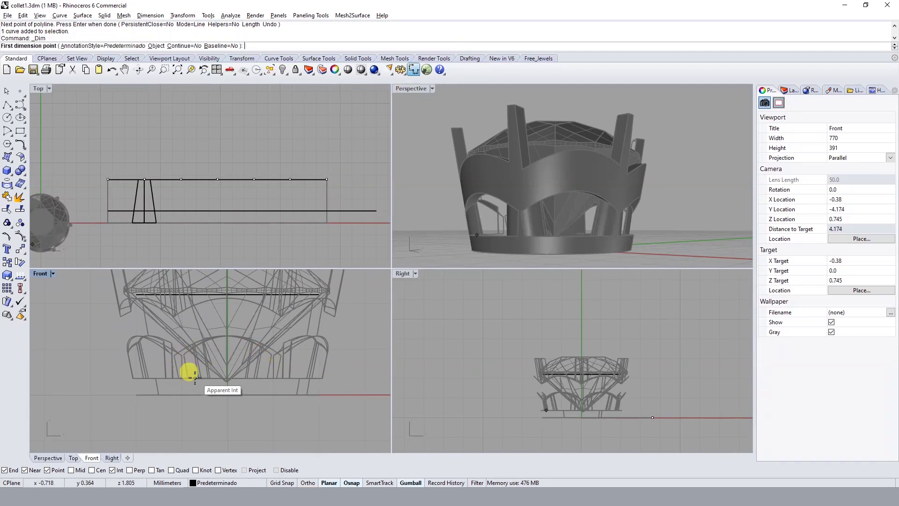
{"action": "left_click", "coordinate": [195, 377]}
{"action": "left_click", "coordinate": [186, 354]}
{"action": "scroll", "coordinate": [244, 361], "scroll_direction": "down", "scroll_amount": 3}
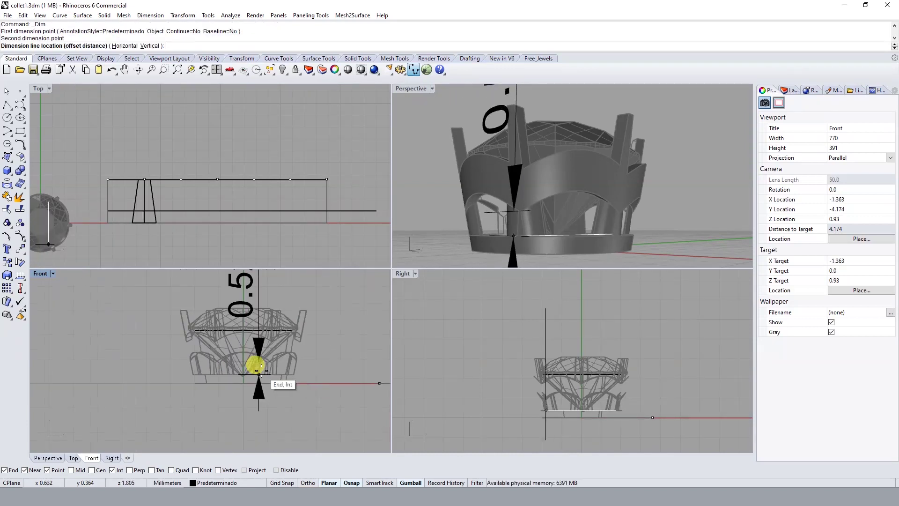
{"action": "key", "text": "Escape"}
Offset the new horizontal line 0.7 upward to create a parallel line
{"action": "scroll", "coordinate": [172, 206], "scroll_direction": "up", "scroll_amount": 2}
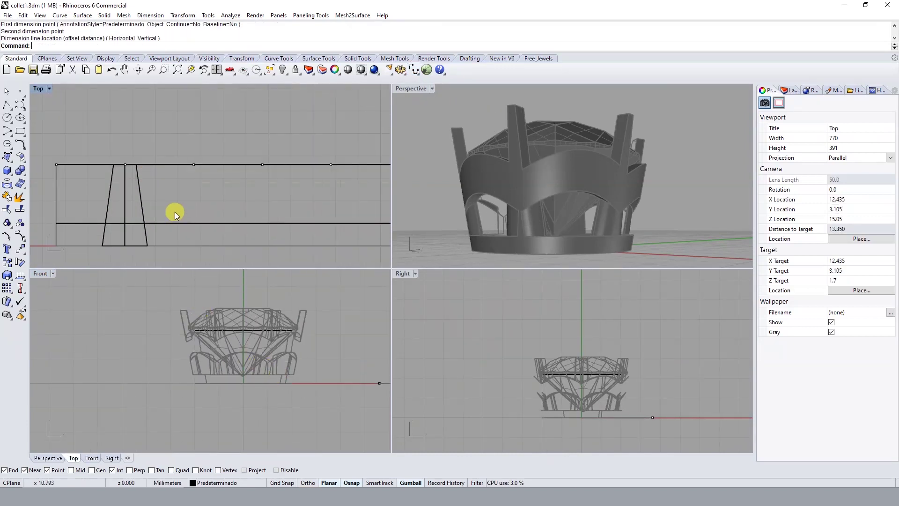
{"action": "left_click", "coordinate": [178, 222]}
{"action": "scroll", "coordinate": [190, 240], "scroll_direction": "up", "scroll_amount": 1}
{"action": "type", "text": "o"}
{"action": "key", "text": "Return"}
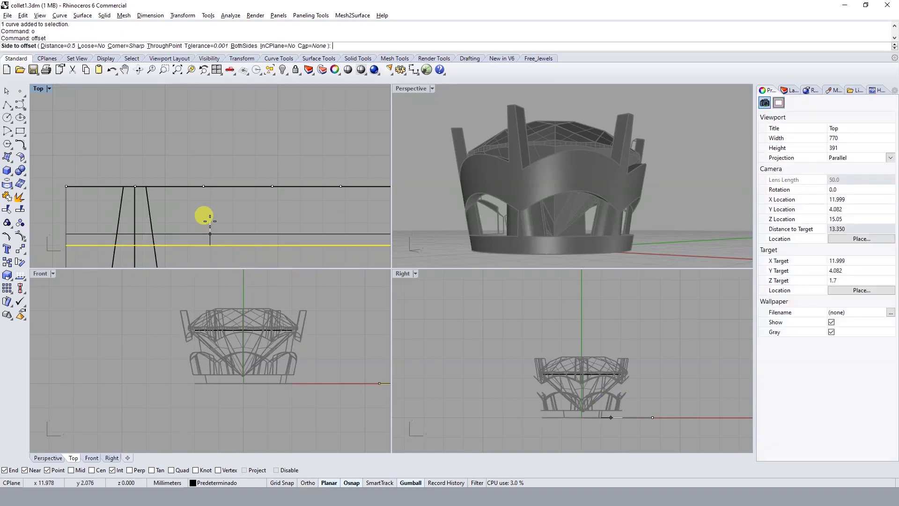
{"action": "key", "text": "Return"}
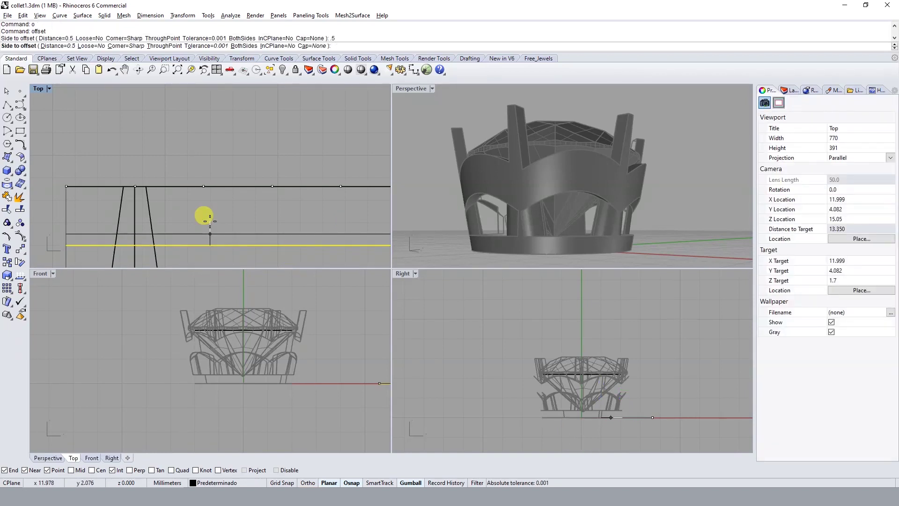
{"action": "type", "text": ".7"}
{"action": "left_click", "coordinate": [205, 216]}
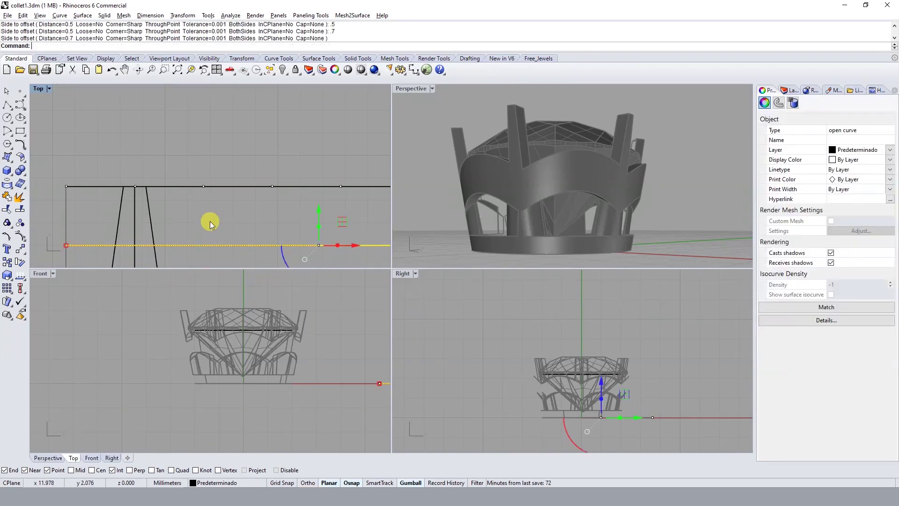
{"action": "type", "text": "o"}
{"action": "left_click", "coordinate": [213, 215]}
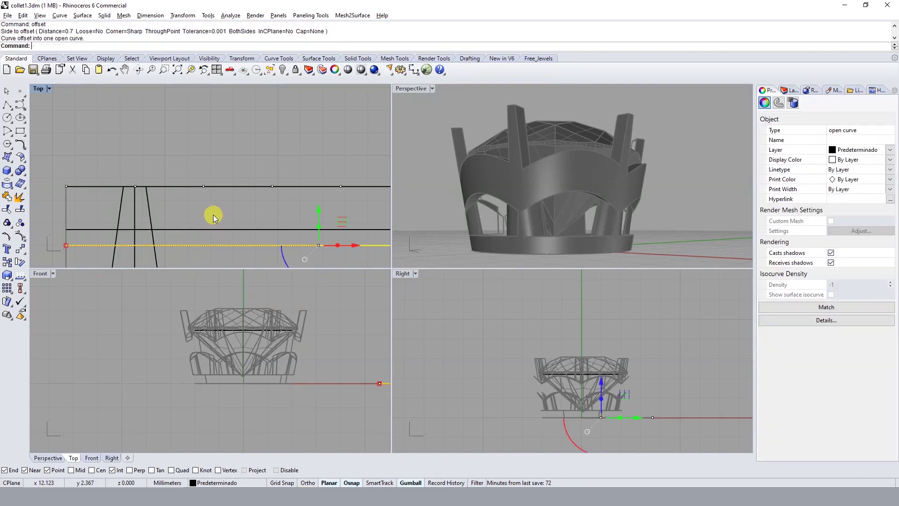
{"action": "scroll", "coordinate": [226, 211], "scroll_direction": "down", "scroll_amount": 1}
{"action": "scroll", "coordinate": [206, 206], "scroll_direction": "down", "scroll_amount": 1}
{"action": "left_click", "coordinate": [192, 199]}
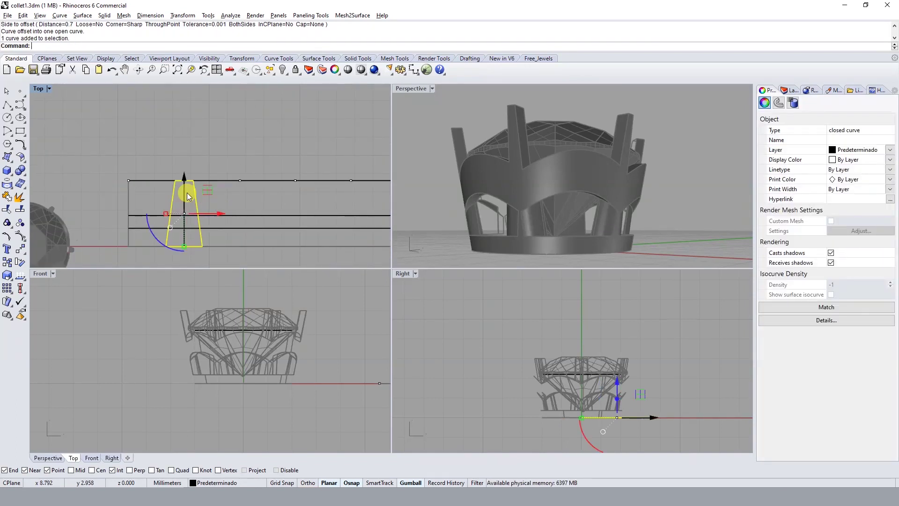
Copy the trapezoid prong outline and its centre line rightward from the top endpoint
{"action": "left_click", "coordinate": [187, 193], "text": "shift"}
{"action": "scroll", "coordinate": [185, 232], "scroll_direction": "up", "scroll_amount": 2}
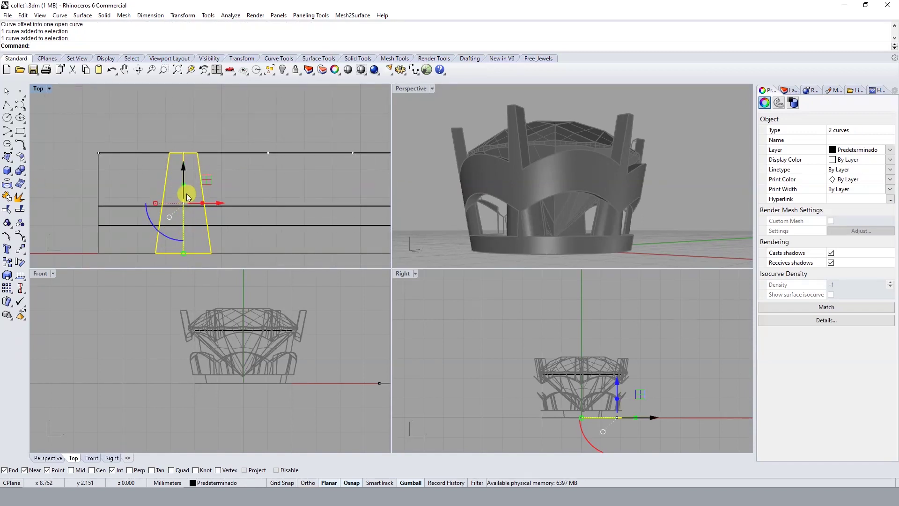
{"action": "type", "text": "c"}
{"action": "key", "text": "Return"}
{"action": "left_click", "coordinate": [184, 153]}
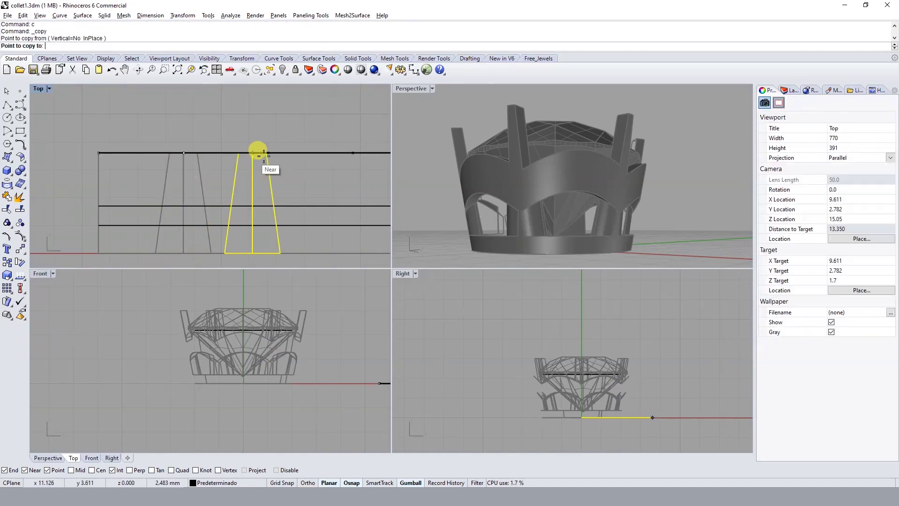
{"action": "left_click", "coordinate": [268, 153]}
{"action": "key", "text": "Return"}
{"action": "left_click", "coordinate": [232, 206]}
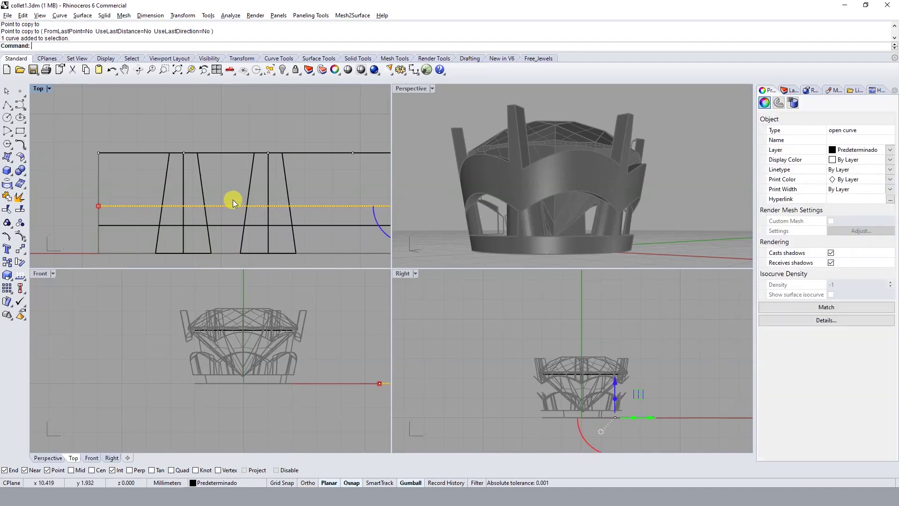
{"action": "scroll", "coordinate": [213, 210], "scroll_direction": "up", "scroll_amount": 3}
{"action": "scroll", "coordinate": [251, 197], "scroll_direction": "down", "scroll_amount": 2}
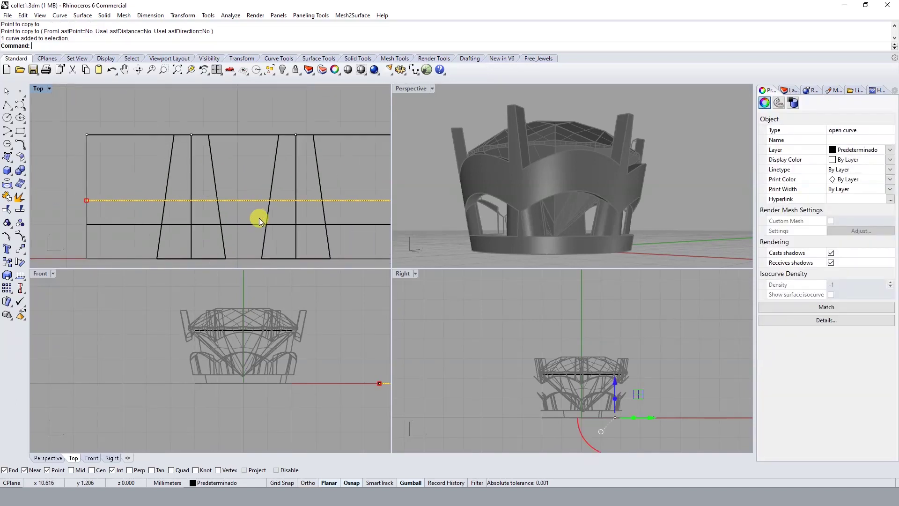
Draw a 3-point arc between the two prong intersections and offset it 0.8 upward
{"action": "left_click", "coordinate": [17, 132]}
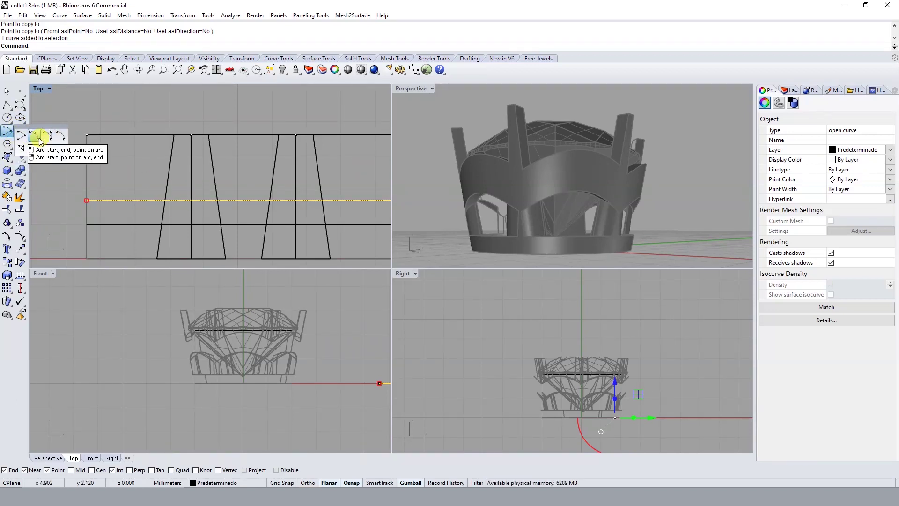
{"action": "left_click", "coordinate": [41, 141]}
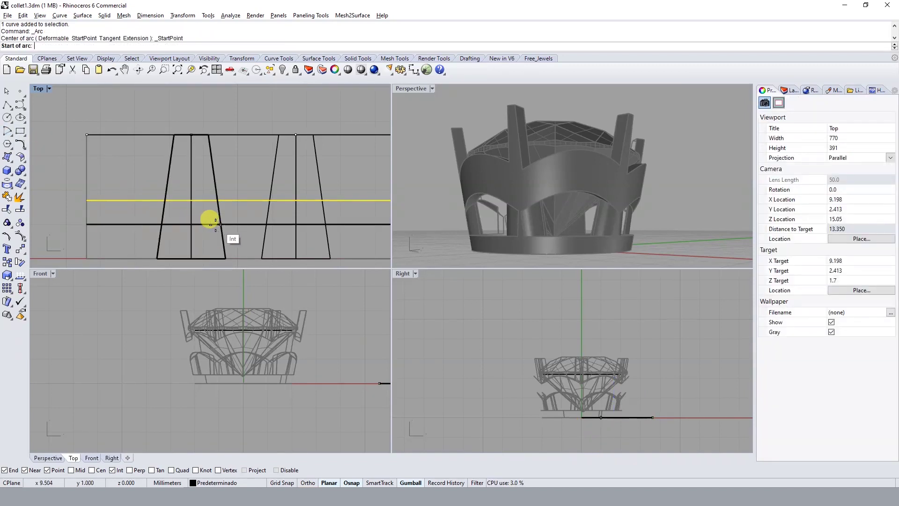
{"action": "left_click", "coordinate": [193, 225]}
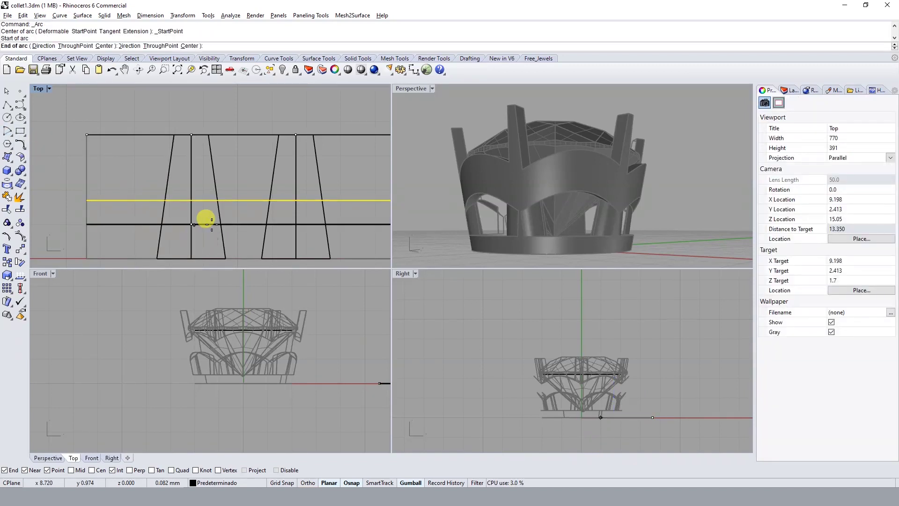
{"action": "left_click", "coordinate": [295, 225]}
{"action": "left_click", "coordinate": [240, 199]}
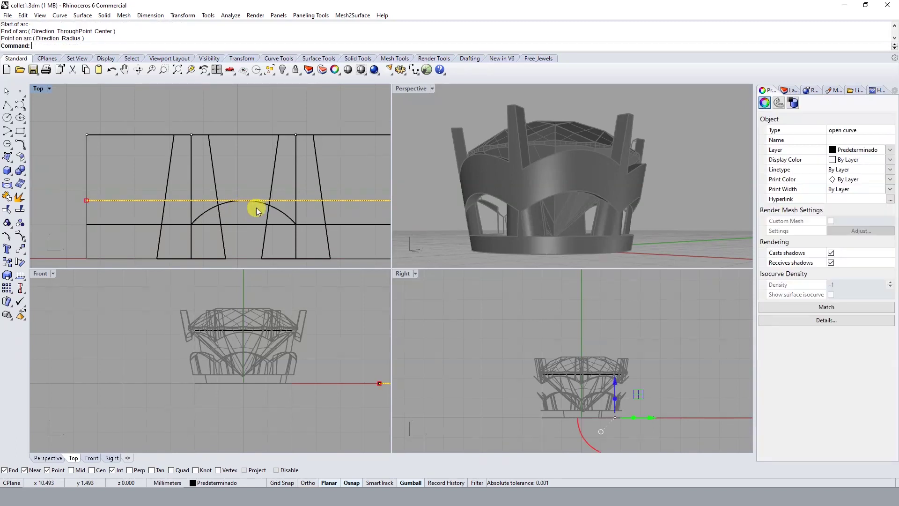
{"action": "type", "text": "o"}
{"action": "key", "text": "Return"}
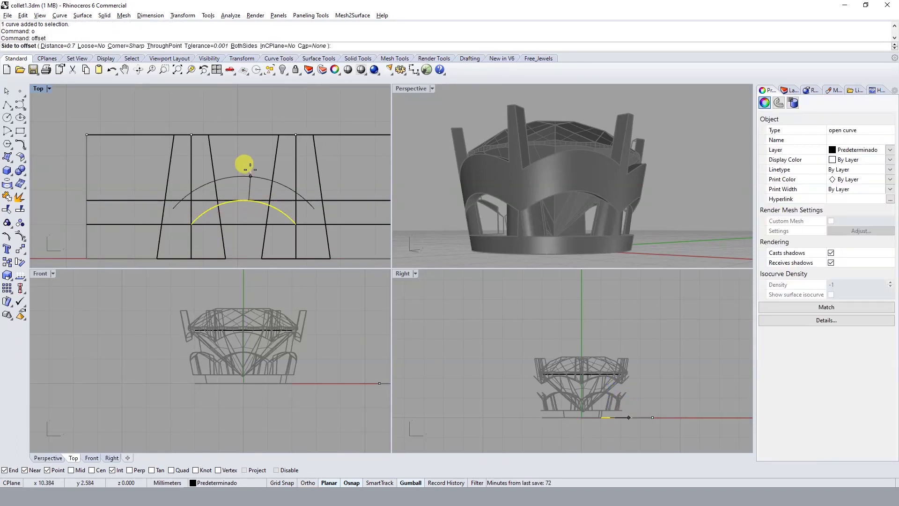
{"action": "type", "text": ".8"}
{"action": "key", "text": "Return"}
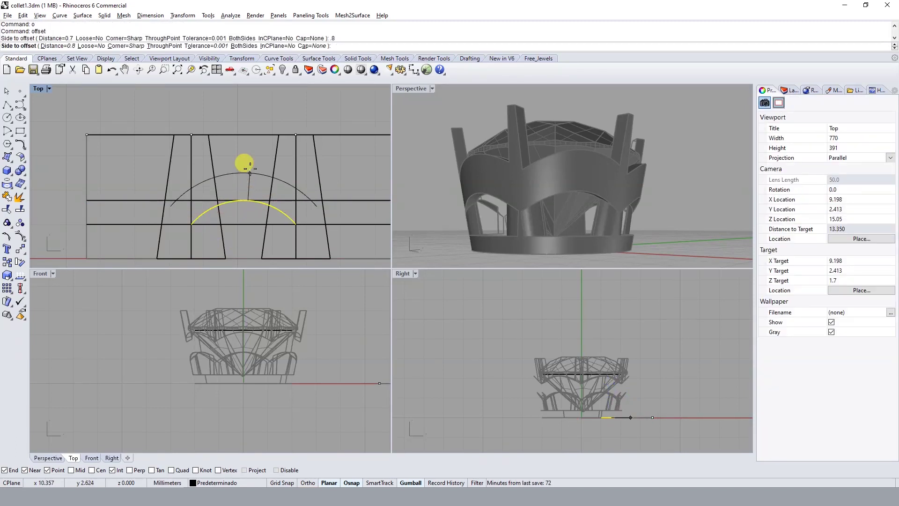
{"action": "left_click", "coordinate": [250, 168]}
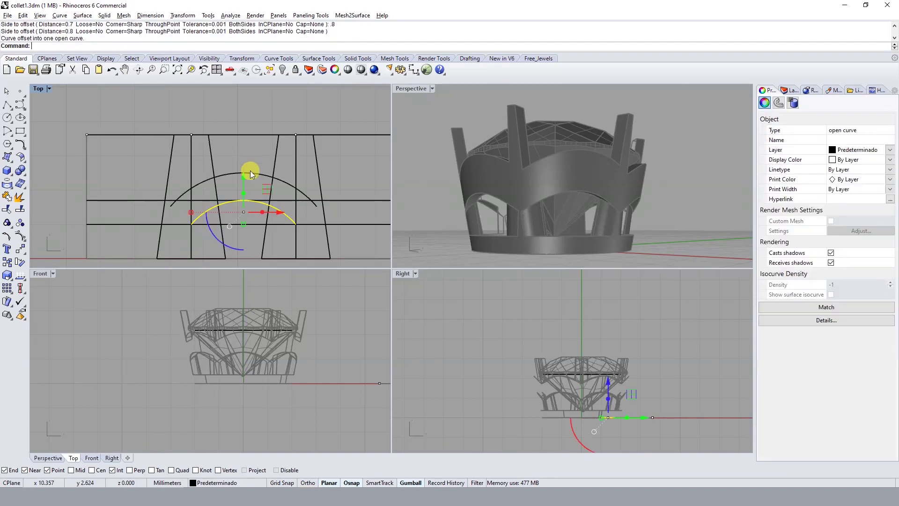
Connect the inner and outer arc ends with left and right lines
{"action": "left_click", "coordinate": [8, 109]}
{"action": "left_click", "coordinate": [191, 225]}
{"action": "left_click", "coordinate": [191, 188]}
{"action": "key", "text": "Return"}
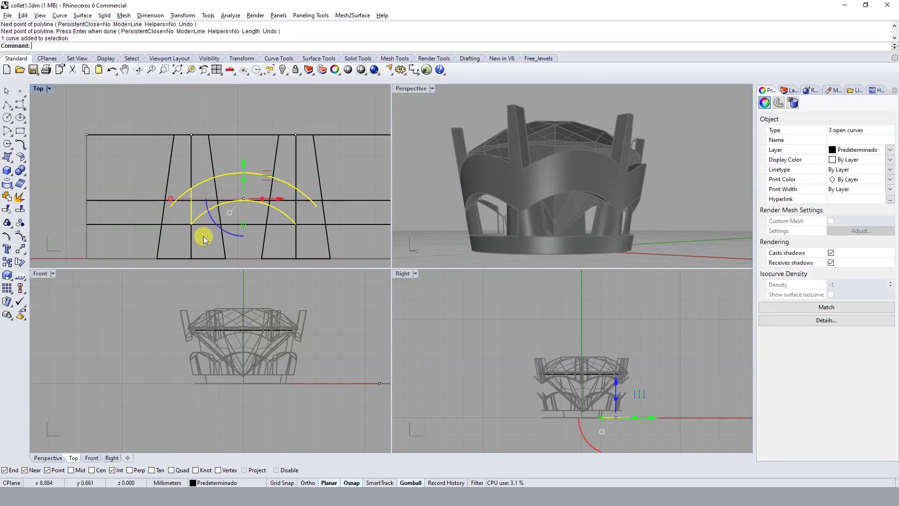
{"action": "key", "text": "Return"}
{"action": "left_click", "coordinate": [296, 224]}
{"action": "left_click", "coordinate": [294, 186]}
{"action": "key", "text": "Return"}
Trim the outer arc's overhangs and join the four curves into one closed band
{"action": "key", "text": "ctrl+t"}
{"action": "left_click", "coordinate": [307, 195]}
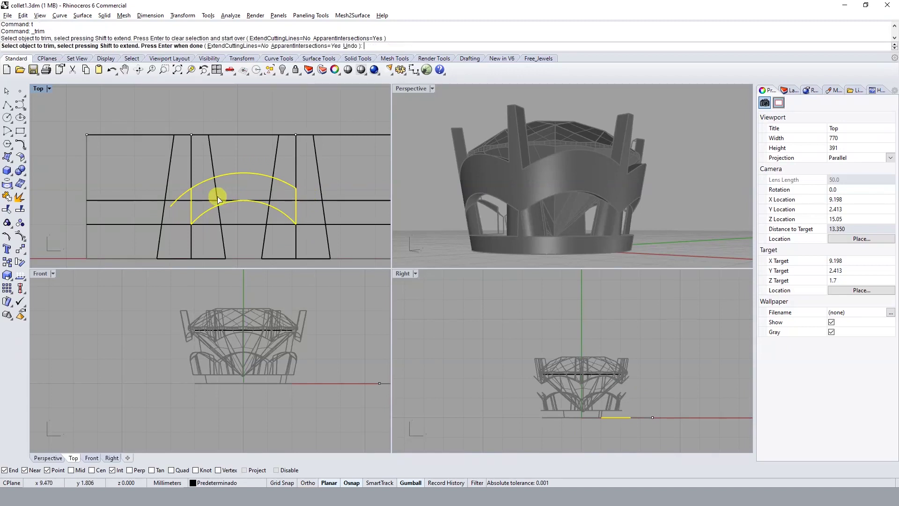
{"action": "left_click", "coordinate": [183, 193]}
{"action": "key", "text": "ctrl+j"}
{"action": "scroll", "coordinate": [267, 183], "scroll_direction": "down", "scroll_amount": 3}
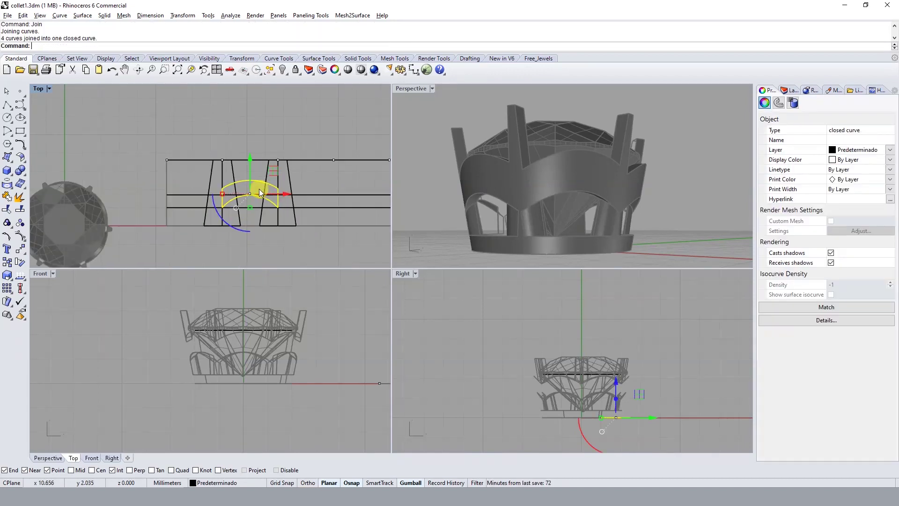
{"action": "left_click", "coordinate": [273, 176]}
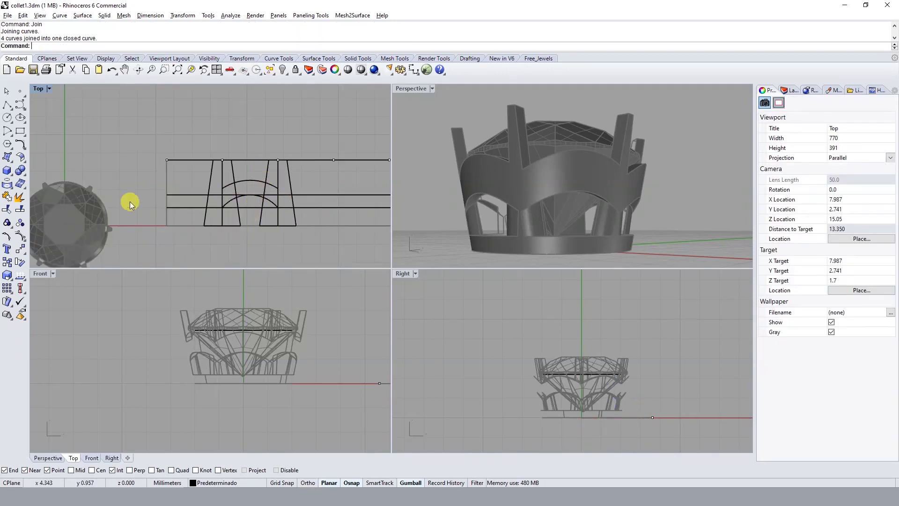
Start a 3-point rectangle, abandon it, and check a distance at the layout bottom
{"action": "left_click", "coordinate": [24, 135]}
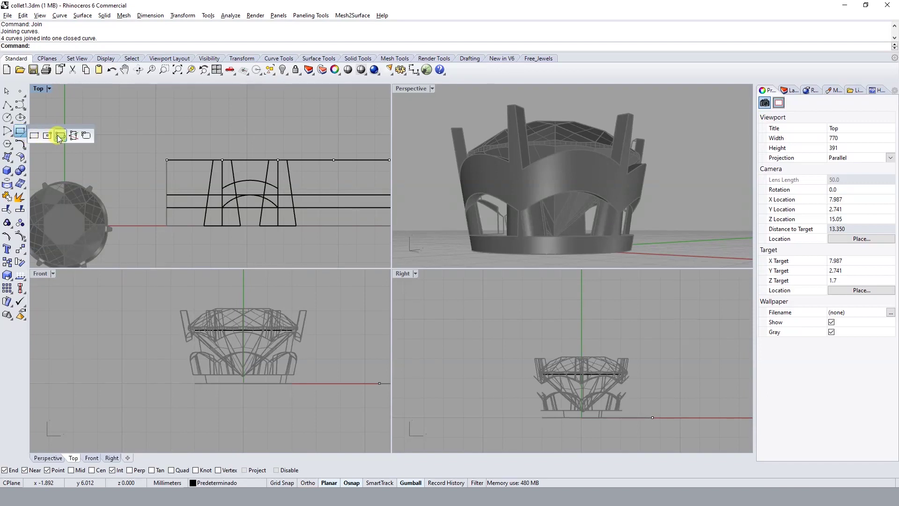
{"action": "left_click", "coordinate": [59, 137]}
{"action": "left_click", "coordinate": [156, 221]}
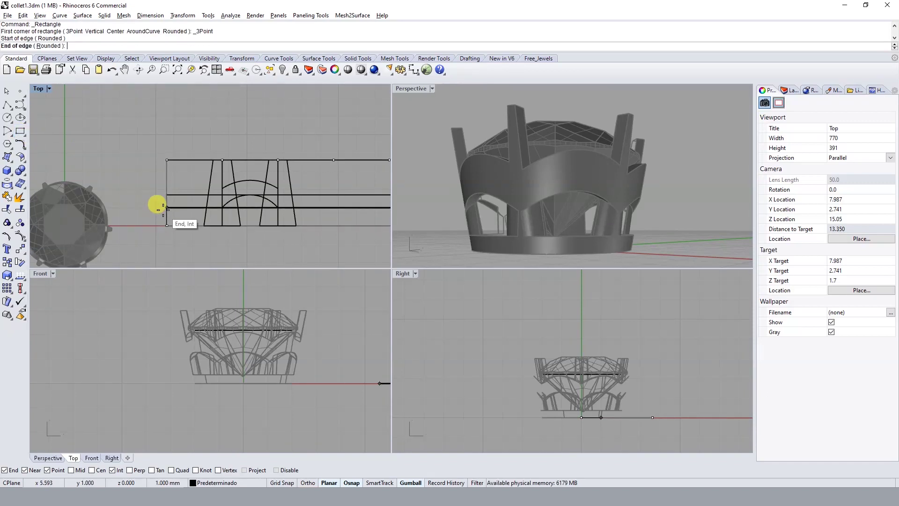
{"action": "type", "text": ".8"}
{"action": "key", "text": "Return"}
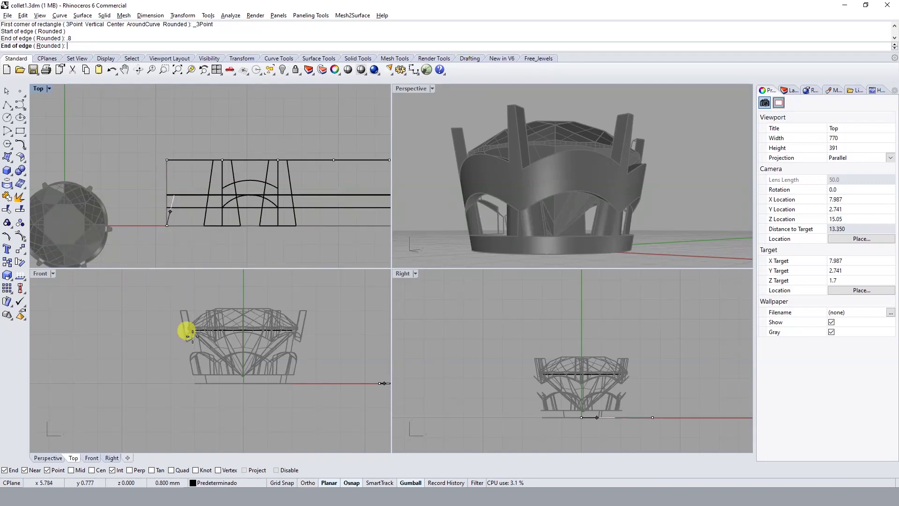
{"action": "key", "text": "Escape"}
{"action": "scroll", "coordinate": [260, 393], "scroll_direction": "up", "scroll_amount": 3}
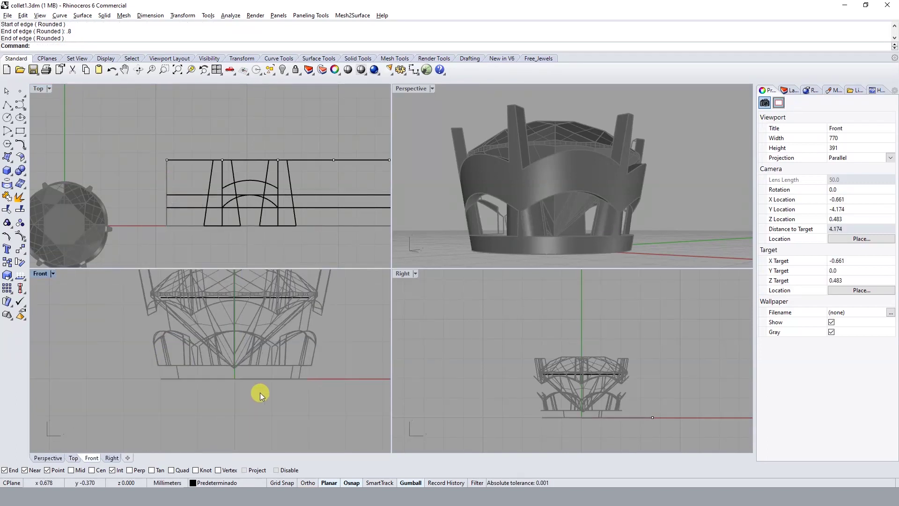
{"action": "left_click", "coordinate": [415, 70]}
{"action": "left_click", "coordinate": [303, 367]}
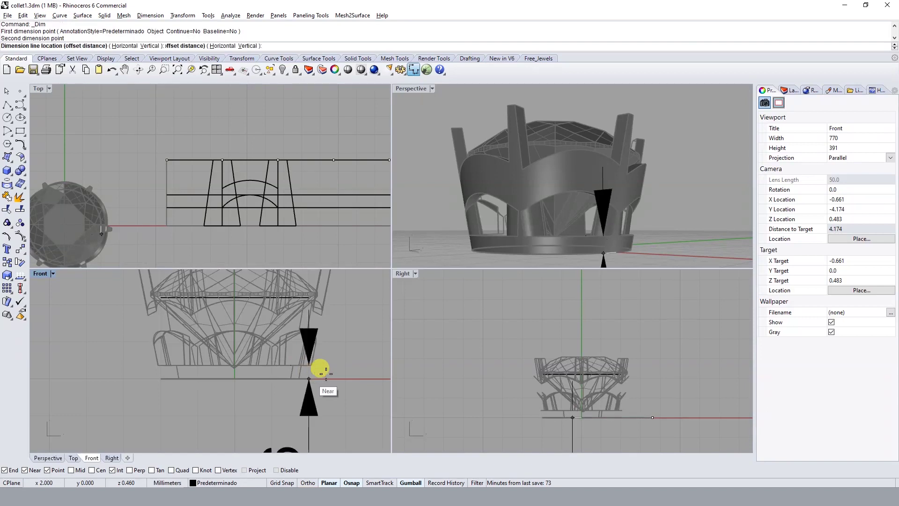
{"action": "scroll", "coordinate": [309, 371], "scroll_direction": "down", "scroll_amount": 3}
{"action": "key", "text": "Escape"}
{"action": "scroll", "coordinate": [177, 227], "scroll_direction": "up", "scroll_amount": 2}
{"action": "scroll", "coordinate": [177, 227], "scroll_direction": "up", "scroll_amount": 1}
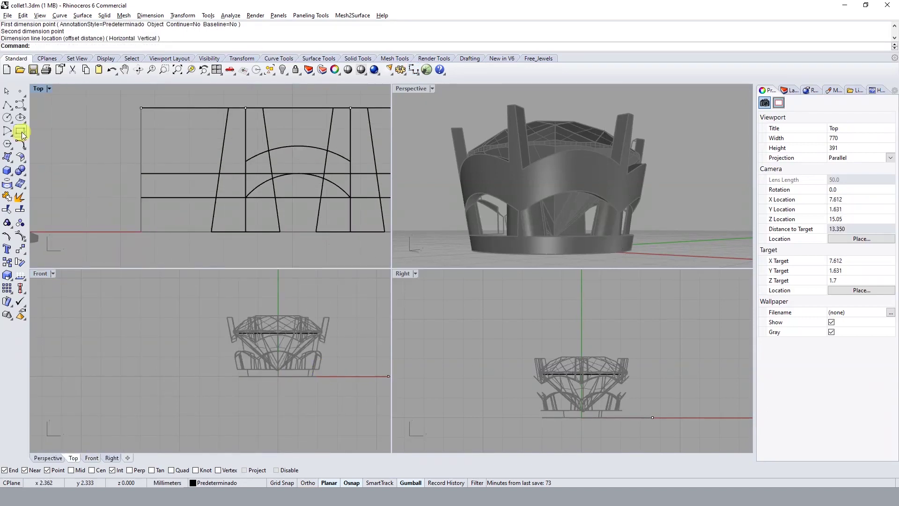
Draw a 0.4-wide 3-point rectangle strip along the layout's bottom edge
{"action": "left_click", "coordinate": [24, 134]}
{"action": "left_click", "coordinate": [54, 137]}
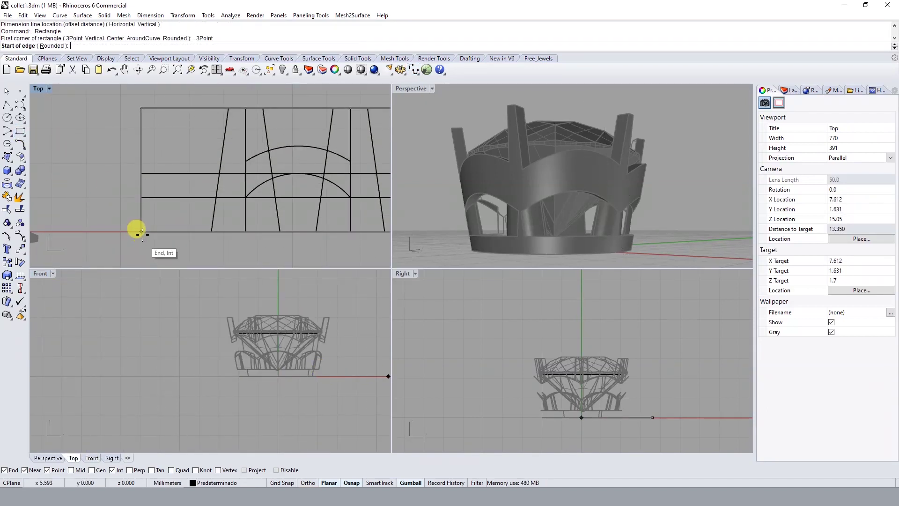
{"action": "left_click", "coordinate": [142, 233]}
{"action": "key", "text": "Return"}
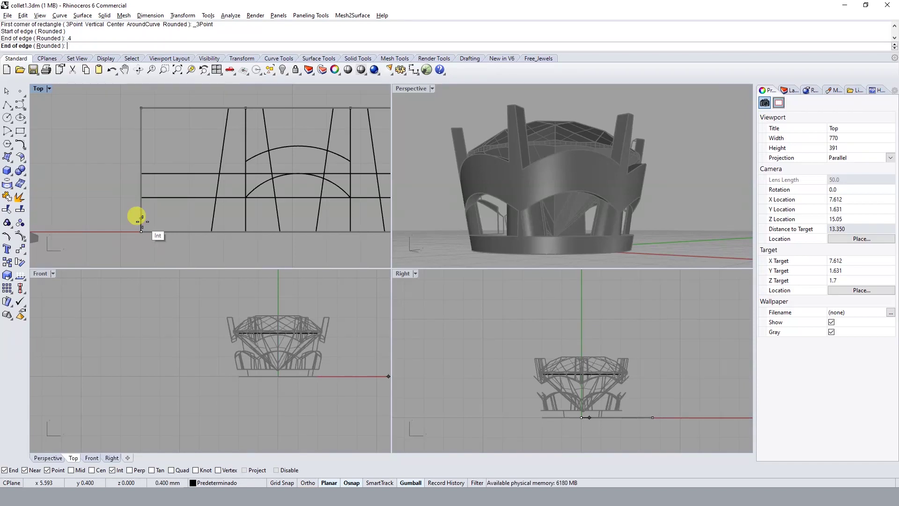
{"action": "left_click", "coordinate": [110, 197]}
{"action": "scroll", "coordinate": [111, 202], "scroll_direction": "down", "scroll_amount": 4}
{"action": "scroll", "coordinate": [227, 226], "scroll_direction": "down", "scroll_amount": 2}
{"action": "right_click_drag", "start_coordinate": [227, 227], "coordinate": [181, 235]}
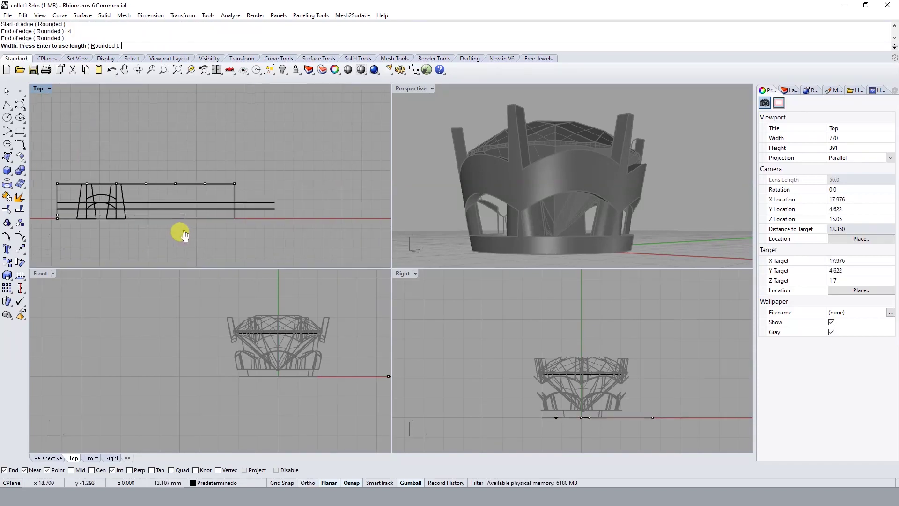
{"action": "left_click", "coordinate": [227, 220]}
Delete the two leftover horizontal lines and hide the two vertical guide lines
{"action": "left_click_drag", "start_coordinate": [268, 201], "coordinate": [258, 220]}
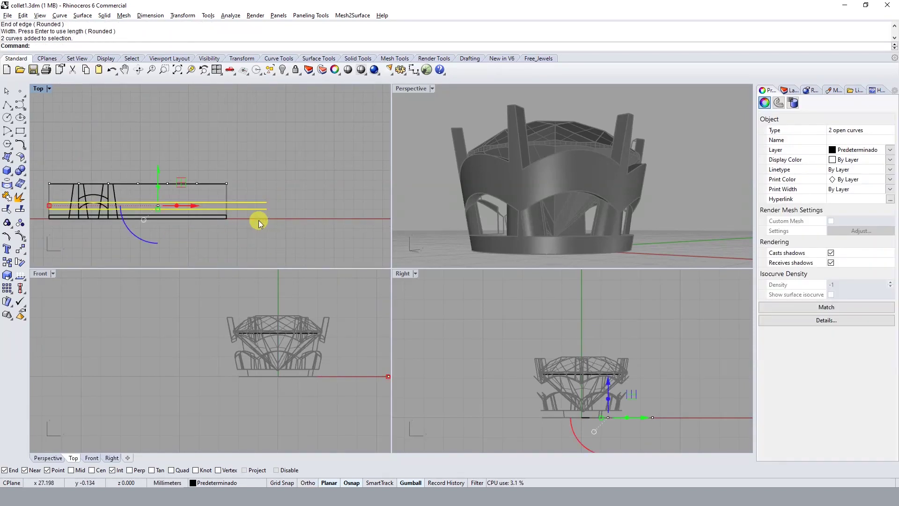
{"action": "key", "text": "Delete"}
{"action": "scroll", "coordinate": [100, 200], "scroll_direction": "up", "scroll_amount": 2}
{"action": "scroll", "coordinate": [100, 200], "scroll_direction": "up", "scroll_amount": 3}
{"action": "right_click_drag", "start_coordinate": [100, 201], "coordinate": [219, 209]}
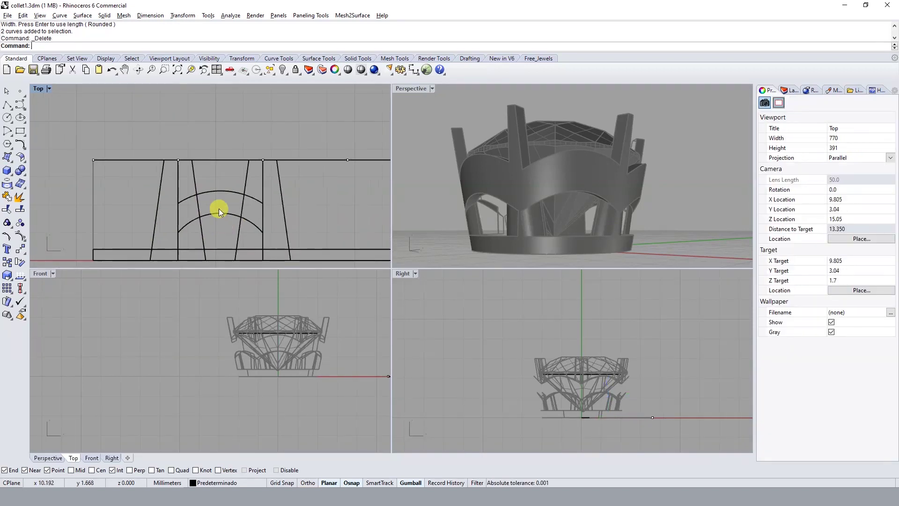
{"action": "left_click", "coordinate": [181, 184]}
{"action": "left_click", "coordinate": [264, 181], "text": "shift"}
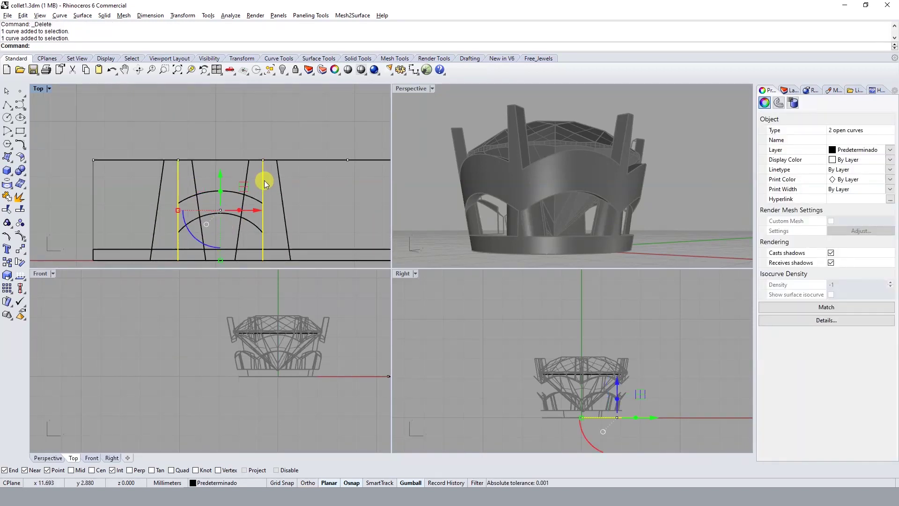
{"action": "type", "text": "h"}
{"action": "key", "text": "Return"}
{"action": "scroll", "coordinate": [264, 181], "scroll_direction": "down", "scroll_amount": 2}
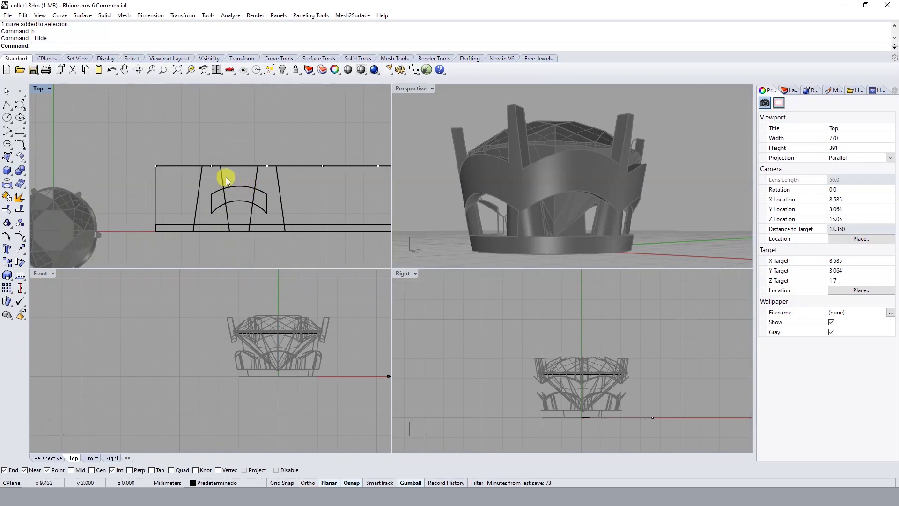
Select the trapezoid prong outline and the arched gallery curve
{"action": "left_click", "coordinate": [225, 177]}
{"action": "left_click", "coordinate": [248, 186], "text": "shift"}
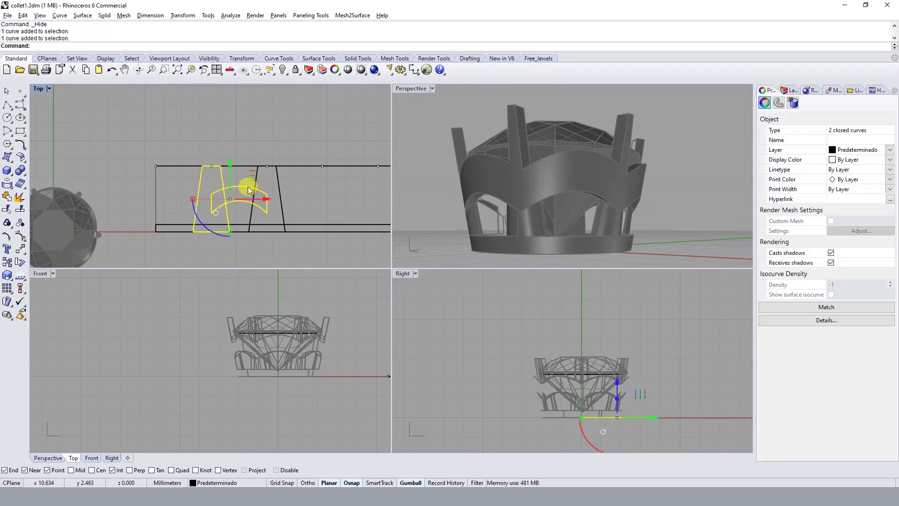
{"action": "scroll", "coordinate": [248, 187], "scroll_direction": "down", "scroll_amount": 2}
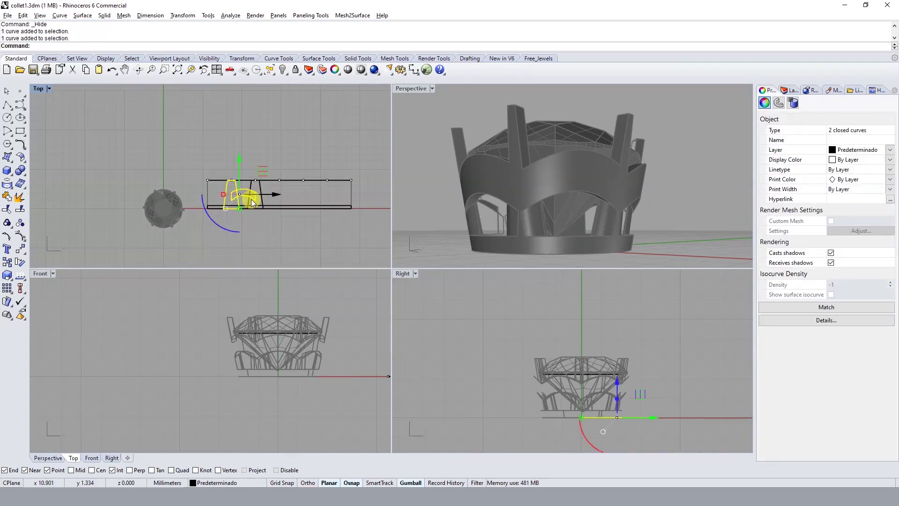
{"action": "right_click_drag", "start_coordinate": [481, 190], "coordinate": [512, 191]}
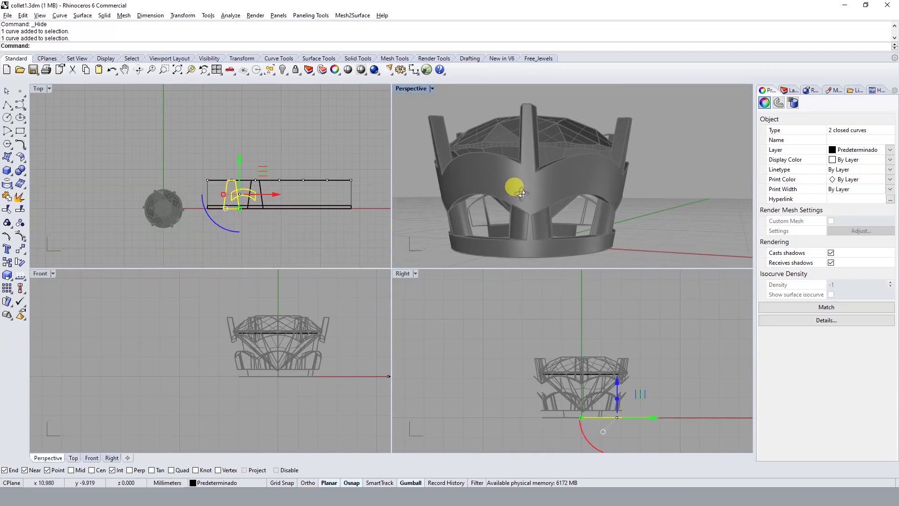
{"action": "scroll", "coordinate": [256, 200], "scroll_direction": "up", "scroll_amount": 2}
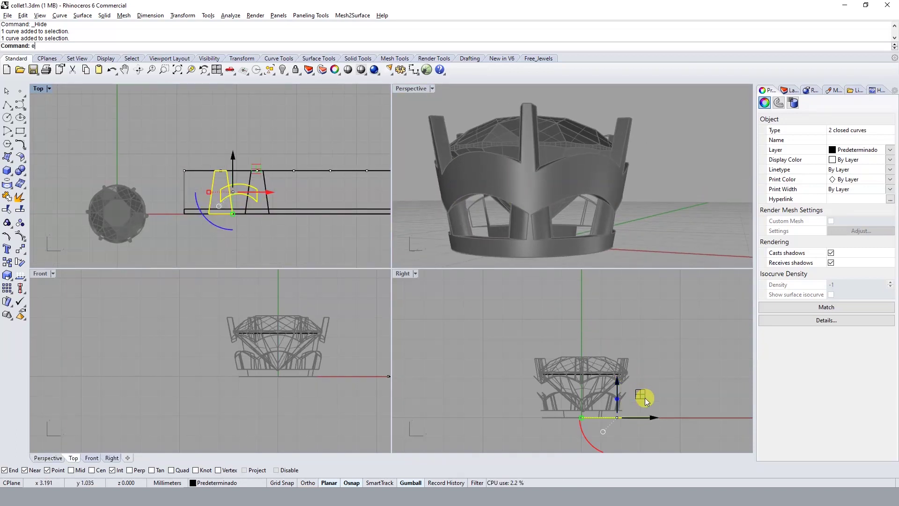
{"action": "key", "text": "Return"}
{"action": "key", "text": "Escape"}
{"action": "right_click_drag", "start_coordinate": [490, 229], "coordinate": [467, 234]}
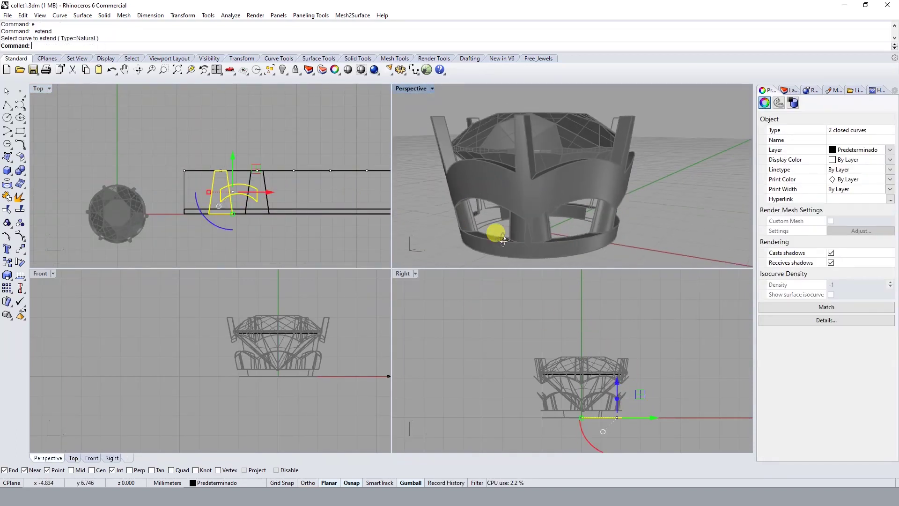
{"action": "scroll", "coordinate": [248, 197], "scroll_direction": "up", "scroll_amount": 2}
{"action": "scroll", "coordinate": [248, 198], "scroll_direction": "up", "scroll_amount": 3}
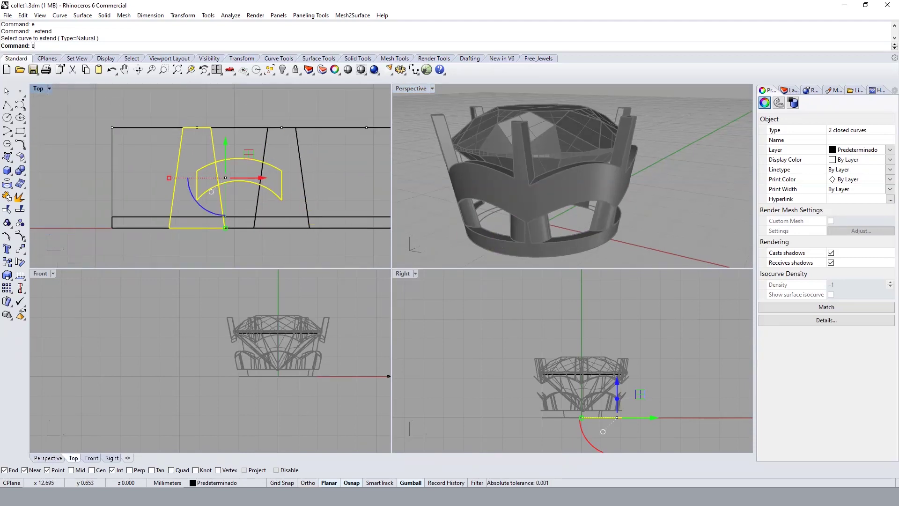
Extrude the two selected curves into solids at a distance of -5
{"action": "type", "text": "ex"}
{"action": "key", "text": "Return"}
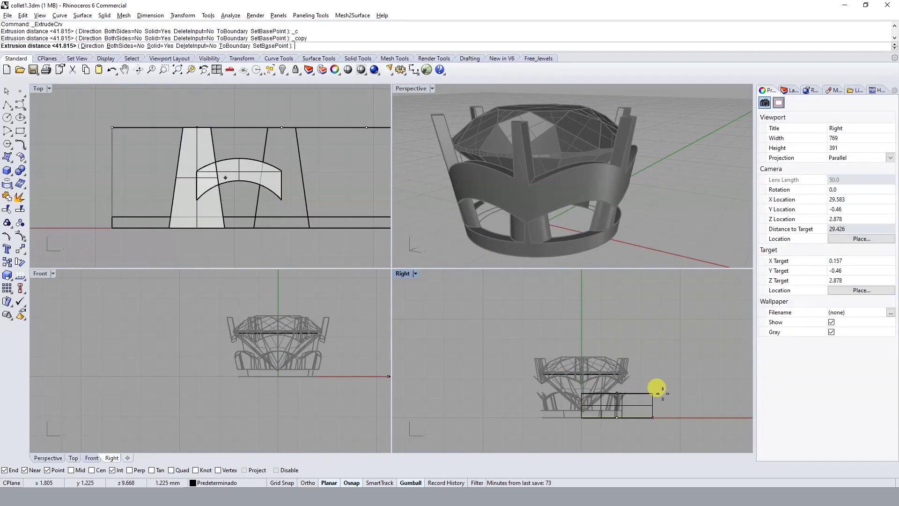
{"action": "type", "text": "5"}
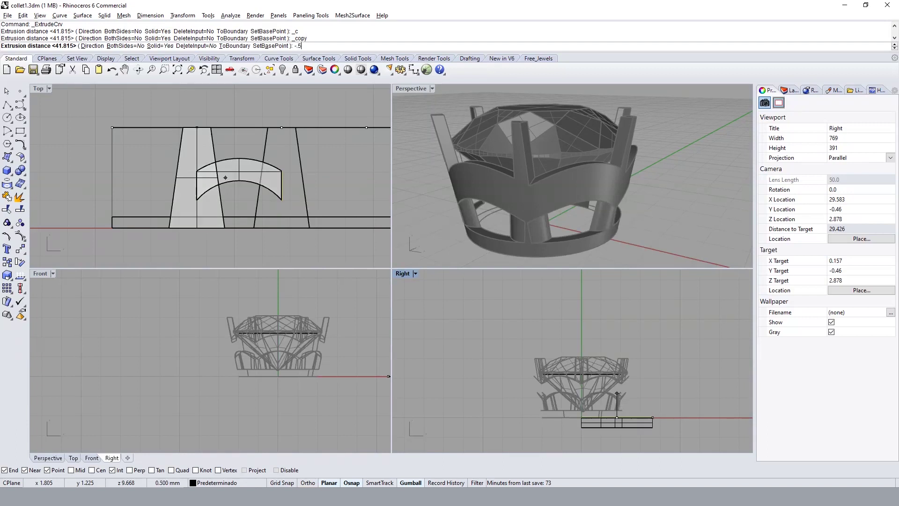
{"action": "key", "text": "Return"}
Select only the trapezoid prong solid and turn on its edit points
{"action": "scroll", "coordinate": [262, 175], "scroll_direction": "up", "scroll_amount": 2}
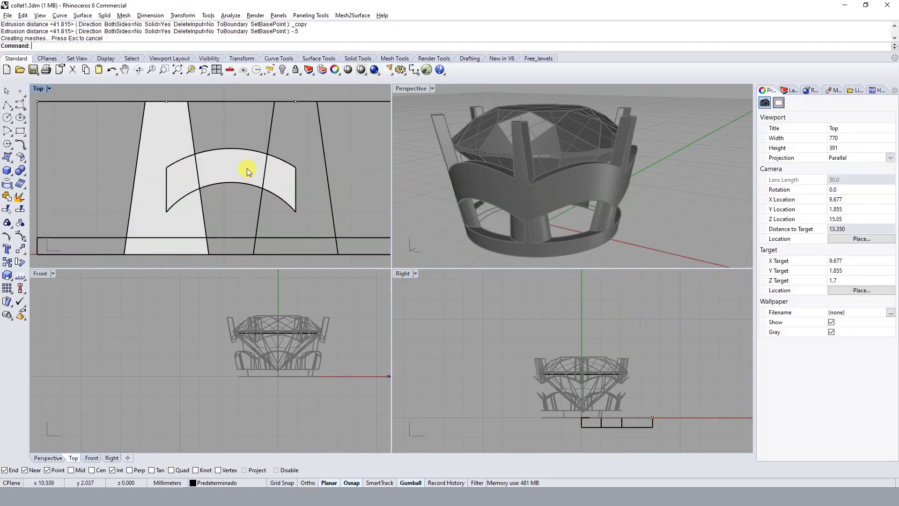
{"action": "left_click", "coordinate": [246, 168]}
{"action": "left_click", "coordinate": [167, 136], "text": "shift"}
{"action": "right_click_drag", "start_coordinate": [537, 180], "coordinate": [432, 163]}
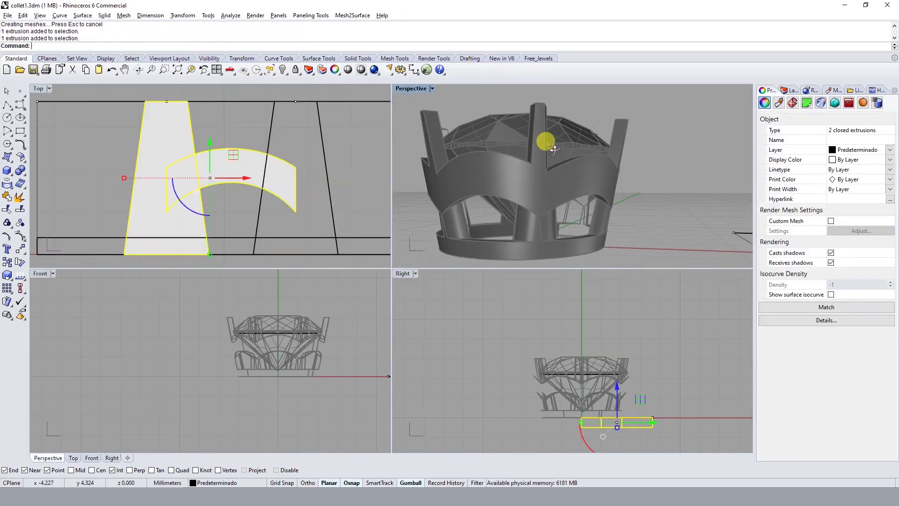
{"action": "right_click_drag", "start_coordinate": [227, 135], "coordinate": [262, 161]}
{"action": "left_click", "coordinate": [204, 148]}
{"action": "type", "text": "lidPtOn"}
{"action": "key", "text": "Return"}
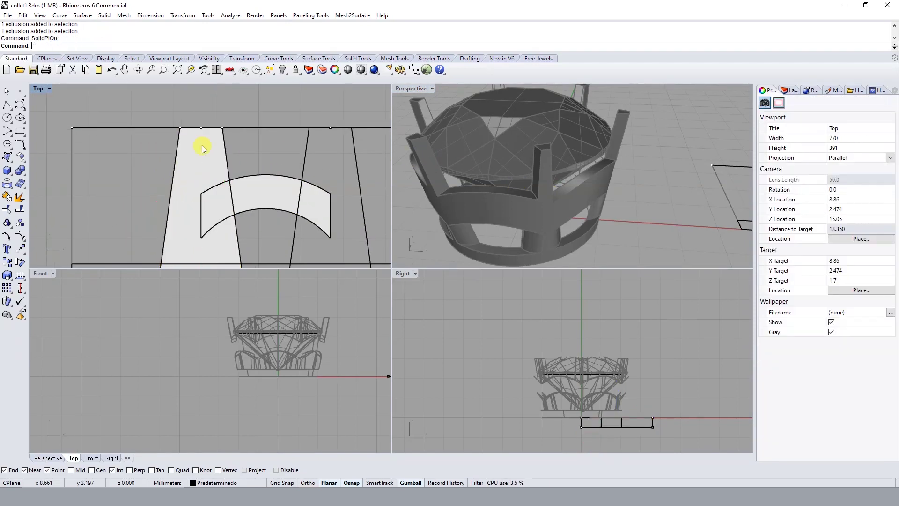
Measure the prong's top width with a dimension reading 0.50
{"action": "scroll", "coordinate": [201, 145], "scroll_direction": "up", "scroll_amount": 2}
{"action": "scroll", "coordinate": [186, 133], "scroll_direction": "up", "scroll_amount": 2}
{"action": "left_click", "coordinate": [252, 125]}
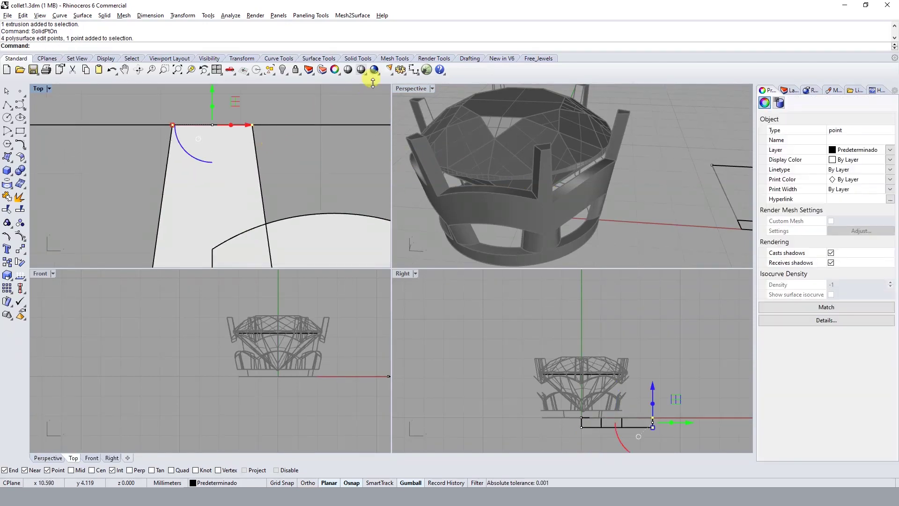
{"action": "left_click", "coordinate": [413, 71]}
{"action": "left_click", "coordinate": [214, 124]}
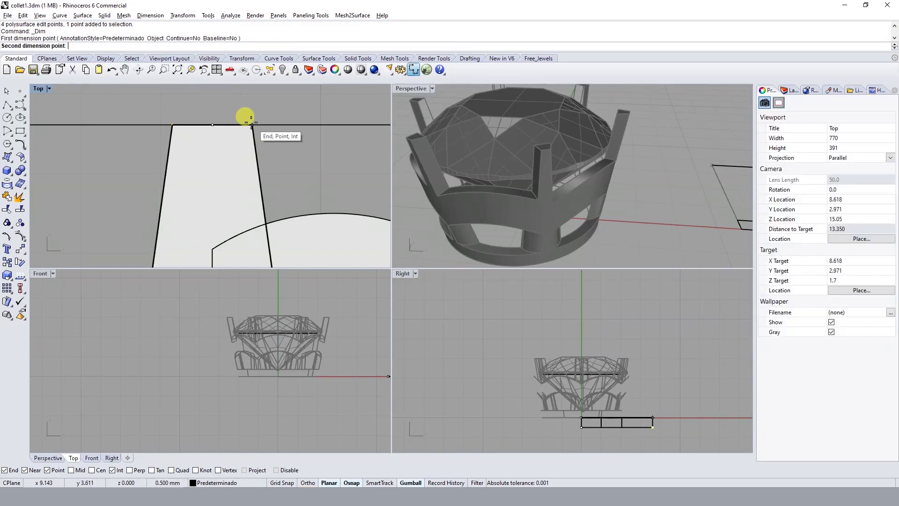
{"action": "left_click", "coordinate": [251, 124]}
{"action": "scroll", "coordinate": [234, 117], "scroll_direction": "down", "scroll_amount": 2}
{"action": "scroll", "coordinate": [215, 177], "scroll_direction": "down", "scroll_amount": 2}
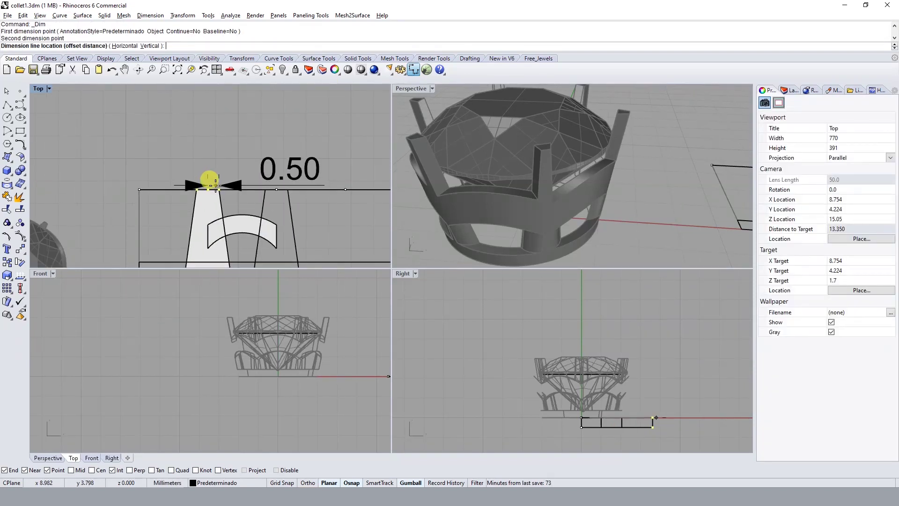
{"action": "left_click", "coordinate": [213, 189]}
{"action": "scroll", "coordinate": [213, 189], "scroll_direction": "up", "scroll_amount": 2}
{"action": "left_click", "coordinate": [158, 167]}
Scale the prong's top corner point in one direction with Scale1D
{"action": "left_click", "coordinate": [243, 201]}
{"action": "type", "text": "Scale1d"}
{"action": "key", "text": "Return"}
{"action": "left_click", "coordinate": [206, 187]}
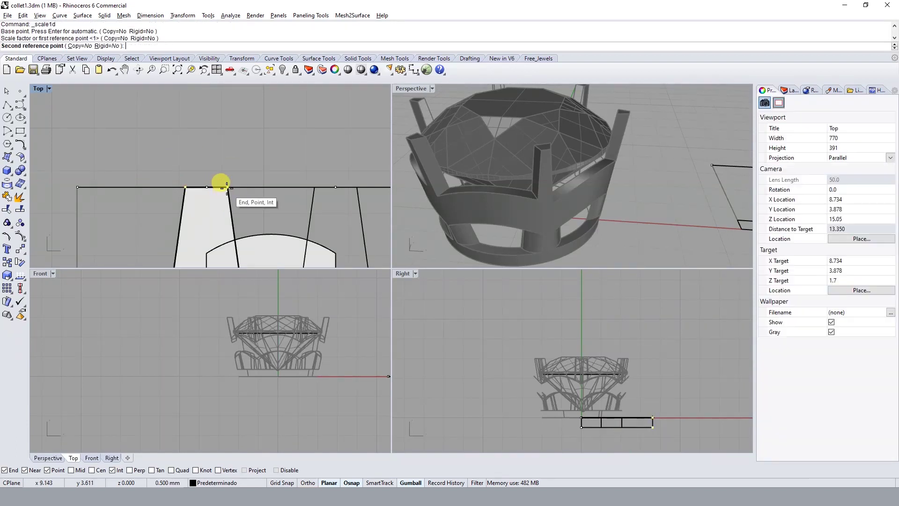
{"action": "type", "text": "25"}
{"action": "key", "text": "Return"}
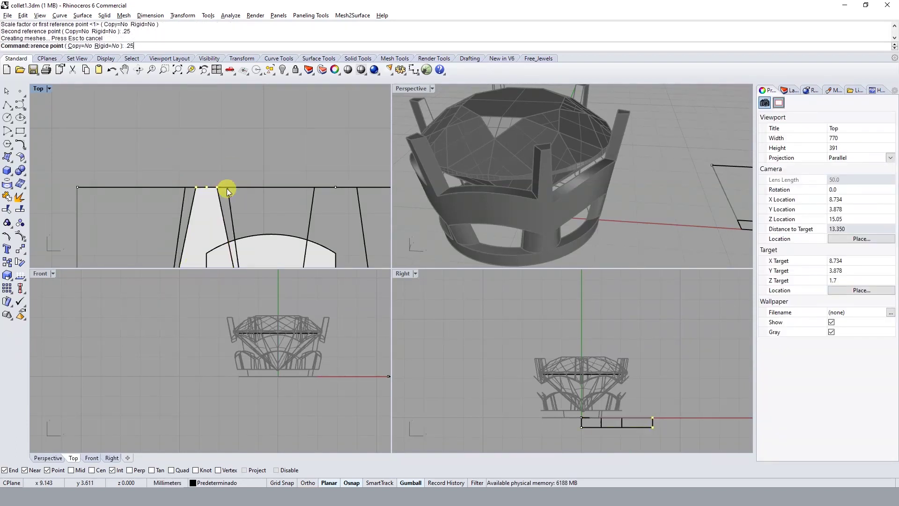
Narrow the prong's four bottom edge points to half width with Scale1D
{"action": "scroll", "coordinate": [244, 166], "scroll_direction": "down", "scroll_amount": 2}
{"action": "left_click", "coordinate": [226, 140]}
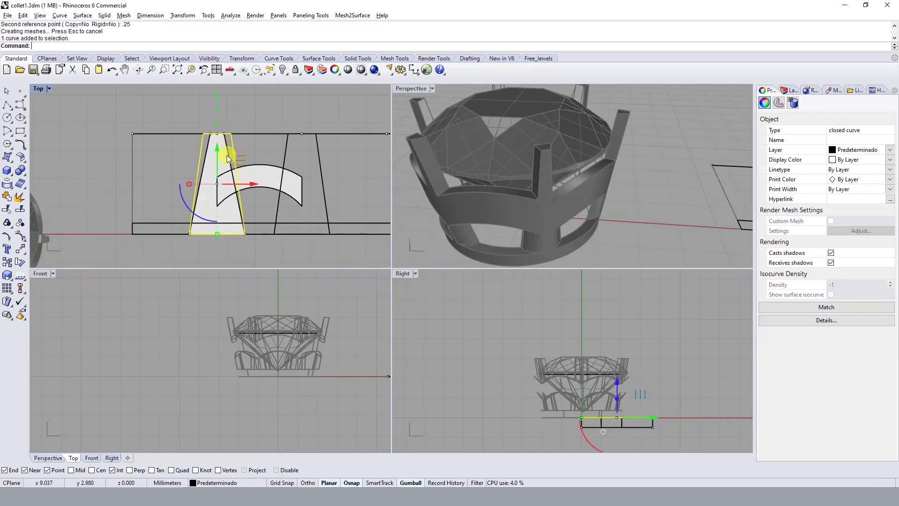
{"action": "scroll", "coordinate": [206, 230], "scroll_direction": "up", "scroll_amount": 2}
{"action": "left_click_drag", "start_coordinate": [160, 234], "coordinate": [268, 255]}
{"action": "type", "text": "s1"}
{"action": "key", "text": "Return"}
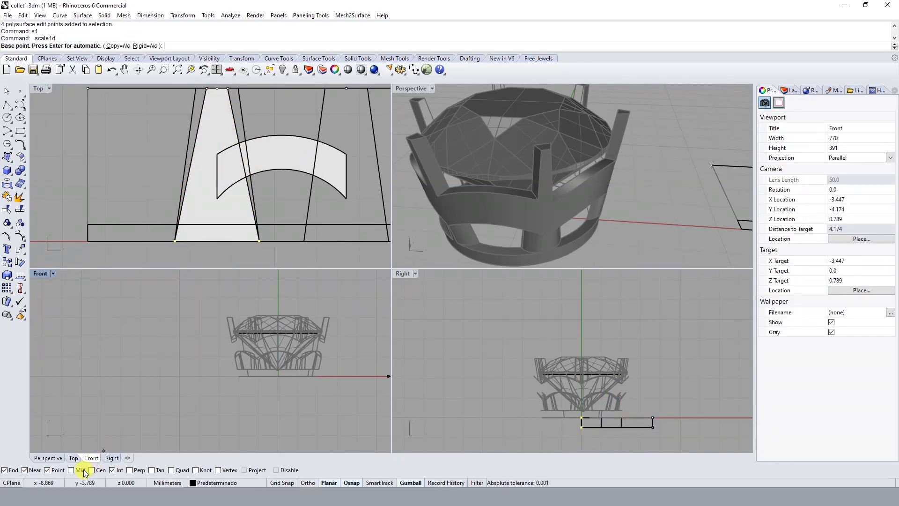
{"action": "left_click", "coordinate": [215, 242]}
{"action": "left_click", "coordinate": [257, 241]}
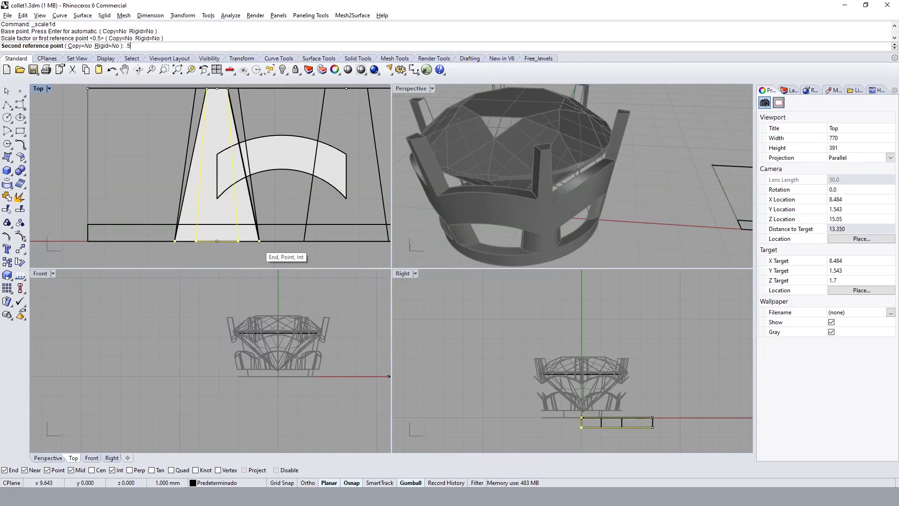
{"action": "key", "text": "Return"}
Hide both trapezoid outline curves, then select the prong solid and arc band
{"action": "left_click", "coordinate": [244, 134]}
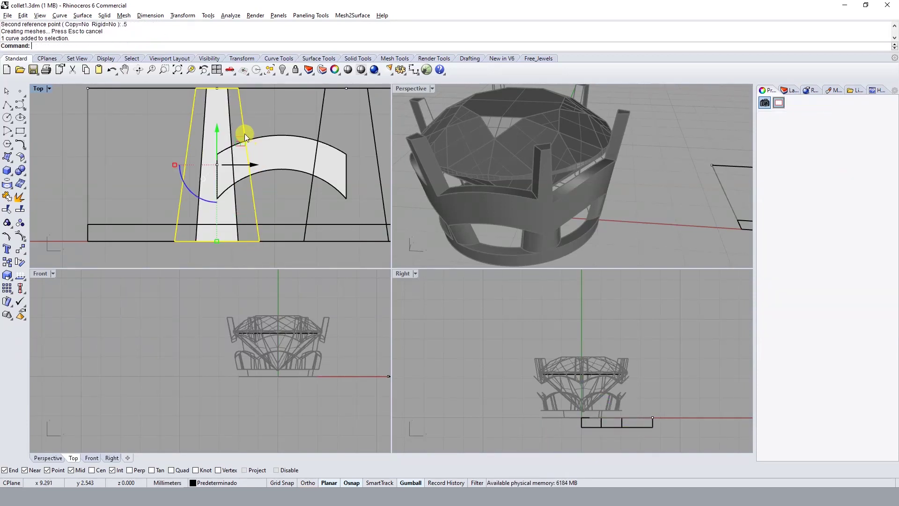
{"action": "left_click", "coordinate": [319, 125], "text": "shift"}
{"action": "type", "text": "h"}
{"action": "key", "text": "Return"}
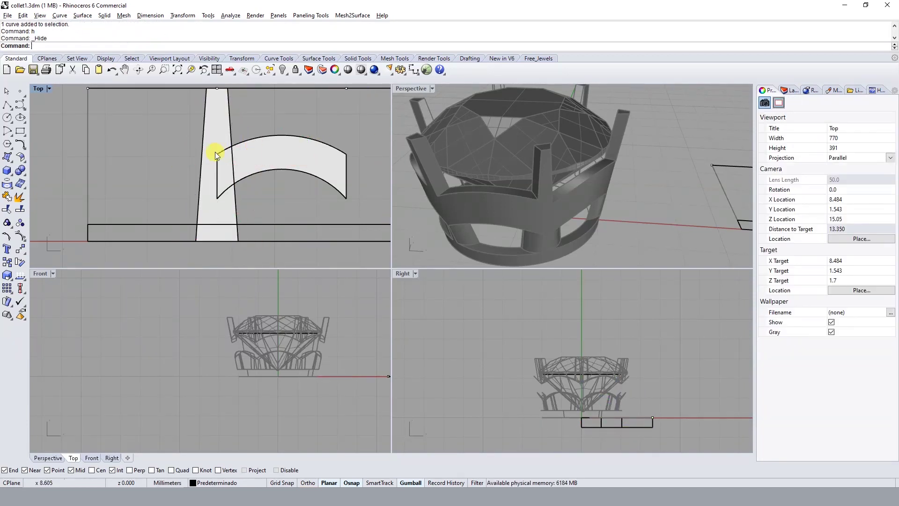
{"action": "scroll", "coordinate": [215, 152], "scroll_direction": "down", "scroll_amount": 2}
{"action": "left_click", "coordinate": [213, 187]}
{"action": "left_click", "coordinate": [279, 183], "text": "shift"}
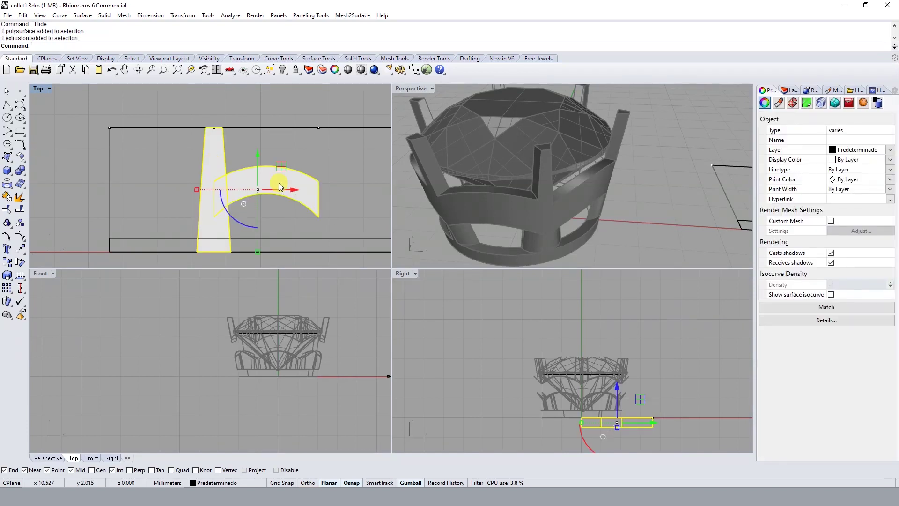
Extrude the bottom closed strip curve into a solid bar
{"action": "left_click", "coordinate": [275, 237]}
{"action": "type", "text": "ex"}
{"action": "key", "text": "Return"}
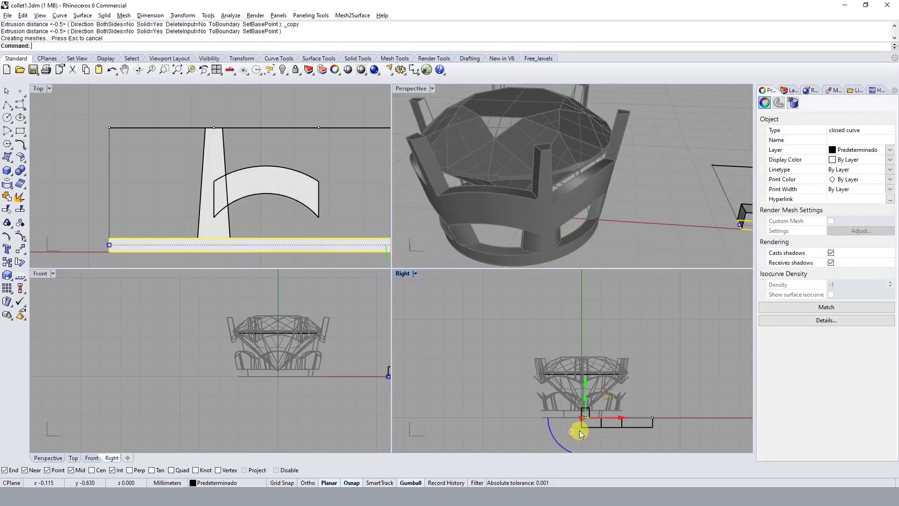
{"action": "left_click", "coordinate": [575, 428]}
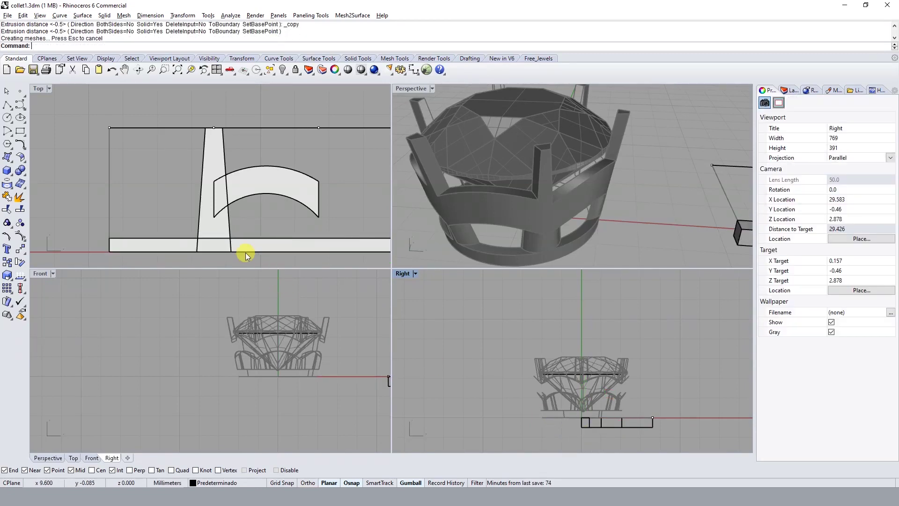
Select the arc band and bar with the prong, and show the hidden cone
{"action": "scroll", "coordinate": [241, 251], "scroll_direction": "up", "scroll_amount": 3}
{"action": "scroll", "coordinate": [256, 192], "scroll_direction": "down", "scroll_amount": 3}
{"action": "left_click", "coordinate": [285, 175], "text": "shift"}
{"action": "left_click", "coordinate": [288, 220], "text": "shift"}
{"action": "scroll", "coordinate": [288, 220], "scroll_direction": "down", "scroll_amount": 3}
{"action": "type", "text": "g"}
{"action": "scroll", "coordinate": [451, 162], "scroll_direction": "up", "scroll_amount": 2}
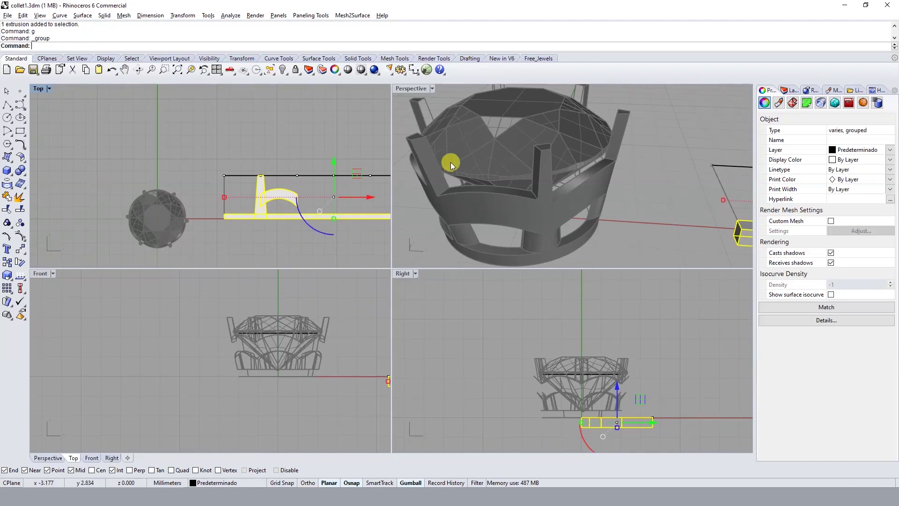
{"action": "type", "text": "SS"}
{"action": "key", "text": "Return"}
{"action": "key", "text": "Return"}
{"action": "mouse_move", "coordinate": [510, 177]}
{"action": "right_mouse_down"}
{"action": "mouse_move", "coordinate": [412, 141]}
{"action": "mouse_move", "coordinate": [714, 141]}
{"action": "mouse_move", "coordinate": [657, 170]}
{"action": "mouse_move", "coordinate": [395, 201]}
{"action": "mouse_move", "coordinate": [335, 182]}
{"action": "right_mouse_up"}
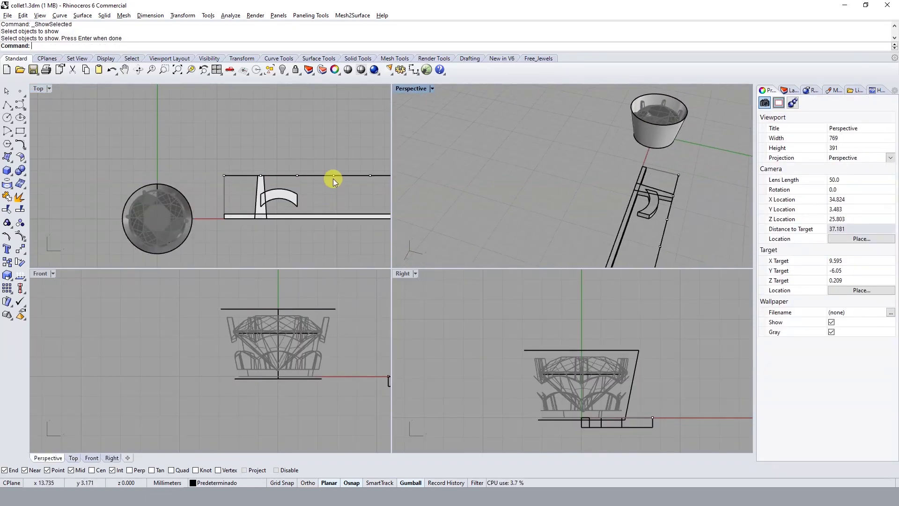
Hide the layout rectangle and its points
{"action": "scroll", "coordinate": [218, 164], "scroll_direction": "down", "scroll_amount": 2}
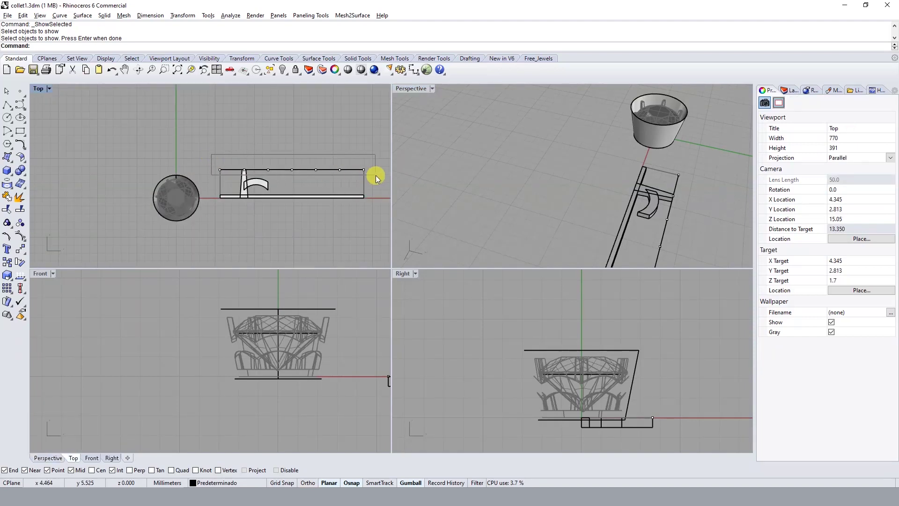
{"action": "left_click_drag", "start_coordinate": [376, 175], "coordinate": [375, 175]}
{"action": "type", "text": "h"}
{"action": "key", "text": "Return"}
Flow the grouped prong, arc and bar along the cone from a Plane base
{"action": "scroll", "coordinate": [243, 182], "scroll_direction": "up", "scroll_amount": 3}
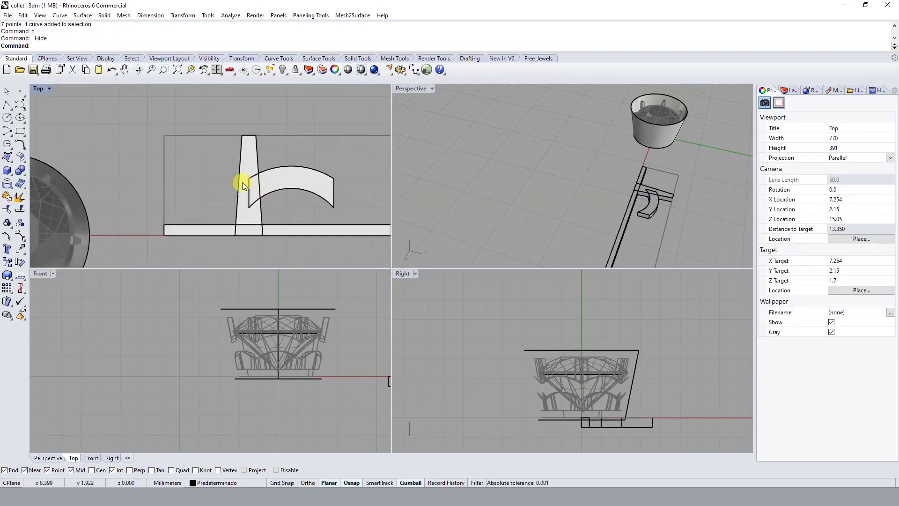
{"action": "left_click", "coordinate": [260, 173]}
{"action": "scroll", "coordinate": [304, 180], "scroll_direction": "down", "scroll_amount": 1}
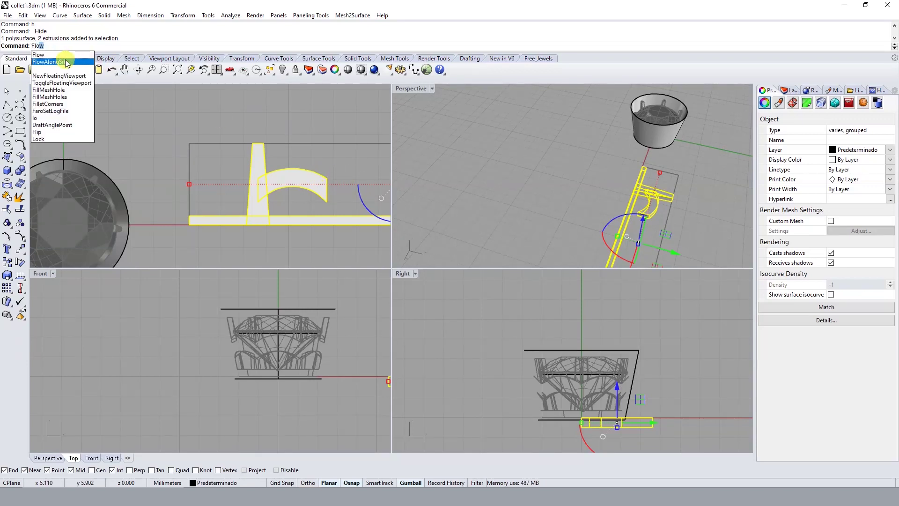
{"action": "left_click", "coordinate": [67, 62]}
{"action": "left_click", "coordinate": [176, 46]}
{"action": "left_click", "coordinate": [190, 143]}
{"action": "scroll", "coordinate": [183, 143], "scroll_direction": "down", "scroll_amount": 5}
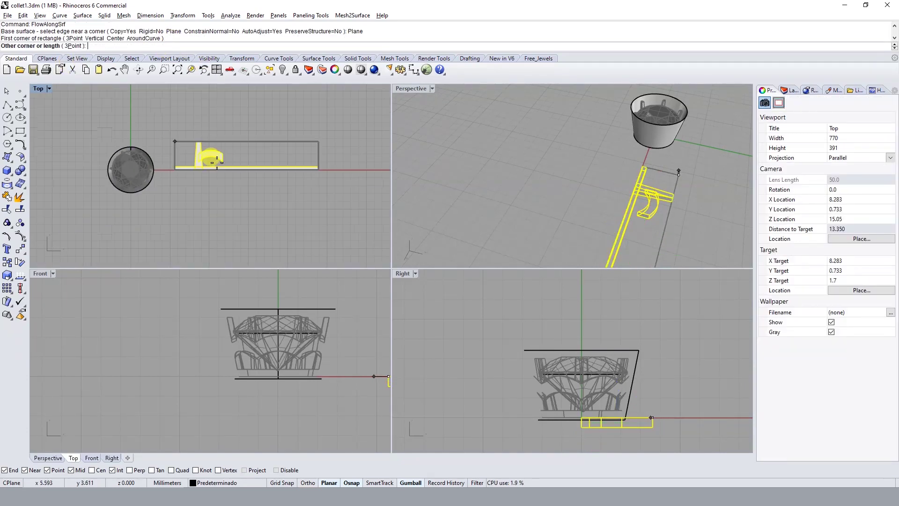
{"action": "left_click", "coordinate": [318, 170]}
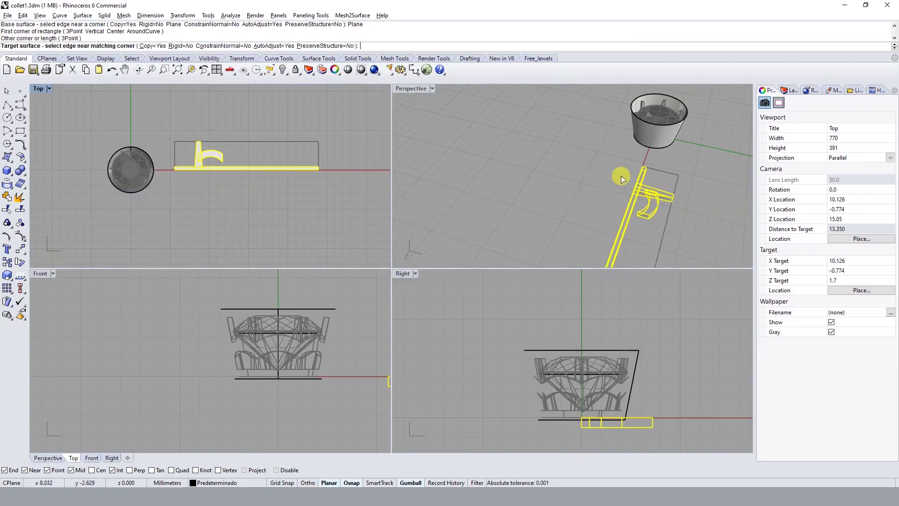
Inspect the wrap in maximized perspective, undo it, and rerun FlowAlongSrf
{"action": "double_click", "coordinate": [411, 88]}
{"action": "mouse_move", "coordinate": [438, 159]}
{"action": "right_mouse_down"}
{"action": "mouse_move", "coordinate": [546, 172]}
{"action": "mouse_move", "coordinate": [526, 212]}
{"action": "mouse_move", "coordinate": [488, 218]}
{"action": "mouse_move", "coordinate": [500, 191]}
{"action": "mouse_move", "coordinate": [550, 207]}
{"action": "mouse_move", "coordinate": [516, 232]}
{"action": "mouse_move", "coordinate": [465, 234]}
{"action": "right_mouse_up"}
{"action": "key", "text": "ctrl+z"}
{"action": "right_click", "coordinate": [437, 224]}
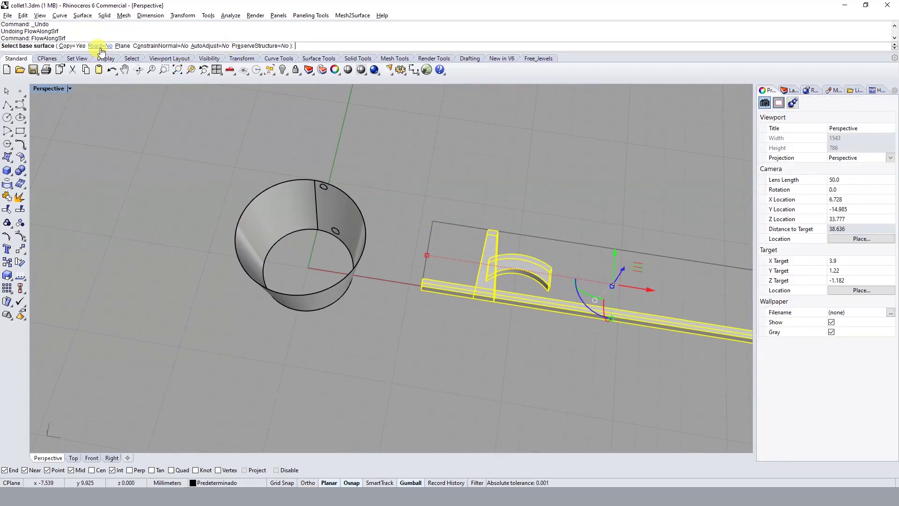
Try a second Plane-based flow onto the cone, then undo it
{"action": "left_click", "coordinate": [123, 47]}
{"action": "left_click", "coordinate": [428, 209]}
{"action": "scroll", "coordinate": [427, 209], "scroll_direction": "down", "scroll_amount": 3}
{"action": "left_click", "coordinate": [555, 263]}
{"action": "mouse_move", "coordinate": [568, 266]}
{"action": "right_mouse_down"}
{"action": "mouse_move", "coordinate": [442, 204]}
{"action": "mouse_move", "coordinate": [396, 202]}
{"action": "mouse_move", "coordinate": [444, 226]}
{"action": "right_mouse_up"}
{"action": "scroll", "coordinate": [444, 225], "scroll_direction": "up", "scroll_amount": 3}
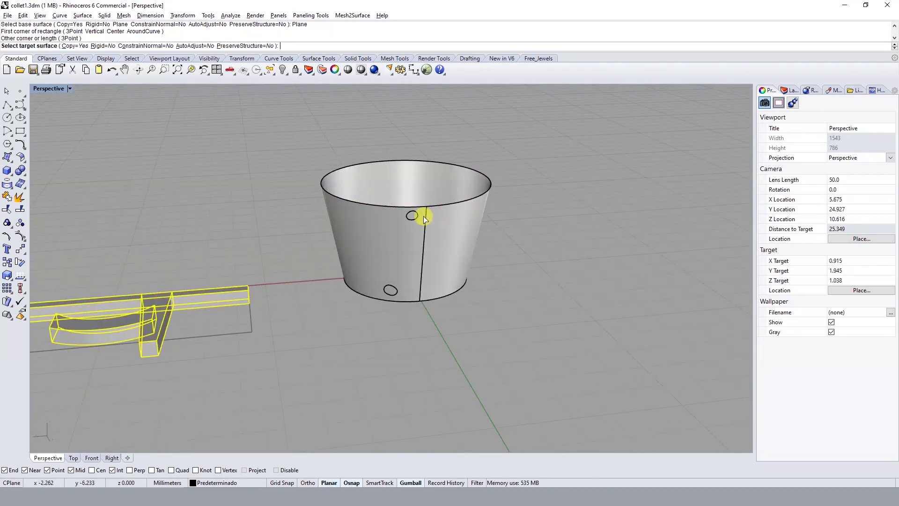
{"action": "left_click", "coordinate": [445, 224]}
{"action": "key", "text": "ctrl+z"}
Mirror the grouped prong, arc and bar, and delete the original
{"action": "scroll", "coordinate": [451, 220], "scroll_direction": "down", "scroll_amount": 3}
{"action": "right_click_drag", "start_coordinate": [365, 266], "coordinate": [417, 299]}
{"action": "type", "text": "mirror"}
{"action": "key", "text": "Return"}
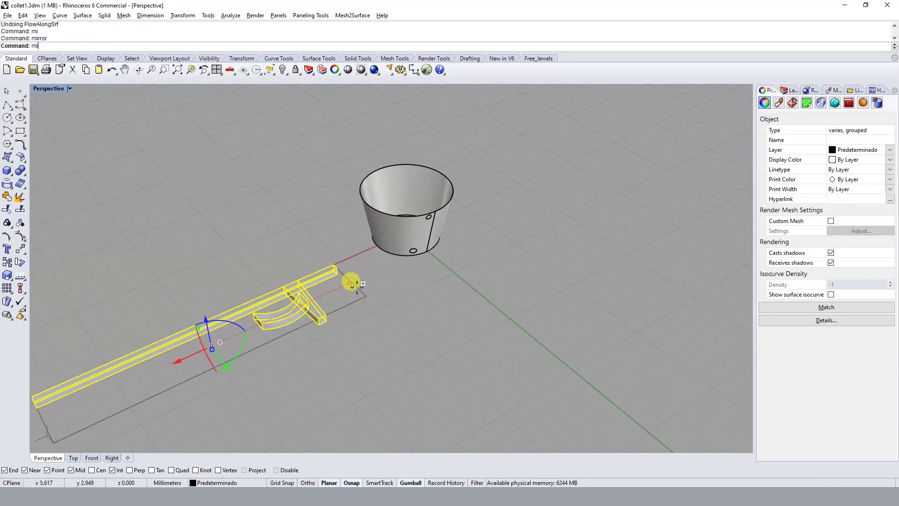
{"action": "left_click", "coordinate": [349, 283]}
{"action": "left_click", "coordinate": [372, 272]}
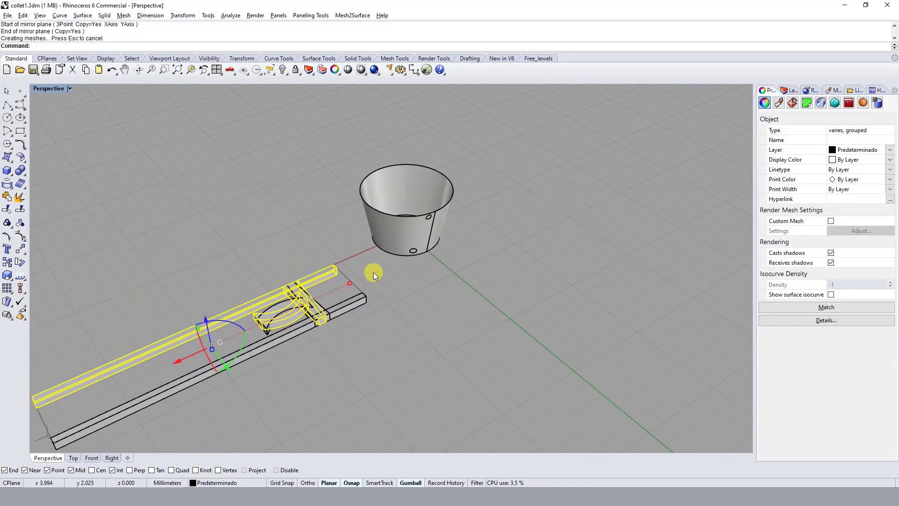
{"action": "key", "text": "Delete"}
Hide the crescent and long bar outline curves, leaving the mirrored group selected
{"action": "right_click_drag", "start_coordinate": [322, 272], "coordinate": [482, 291]}
{"action": "scroll", "coordinate": [467, 319], "scroll_direction": "up", "scroll_amount": 3}
{"action": "left_click", "coordinate": [466, 319]}
{"action": "left_click", "coordinate": [508, 325]}
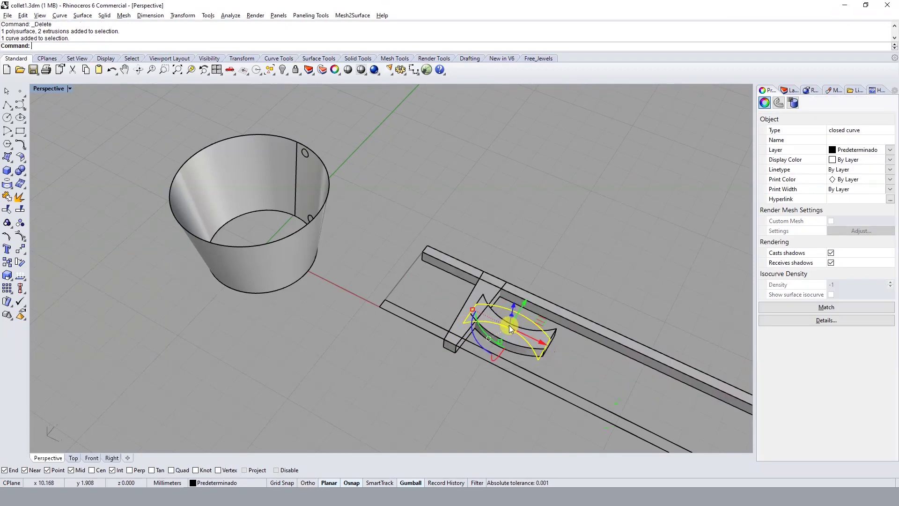
{"action": "left_click", "coordinate": [424, 321], "text": "shift"}
{"action": "type", "text": "h"}
{"action": "key", "text": "Return"}
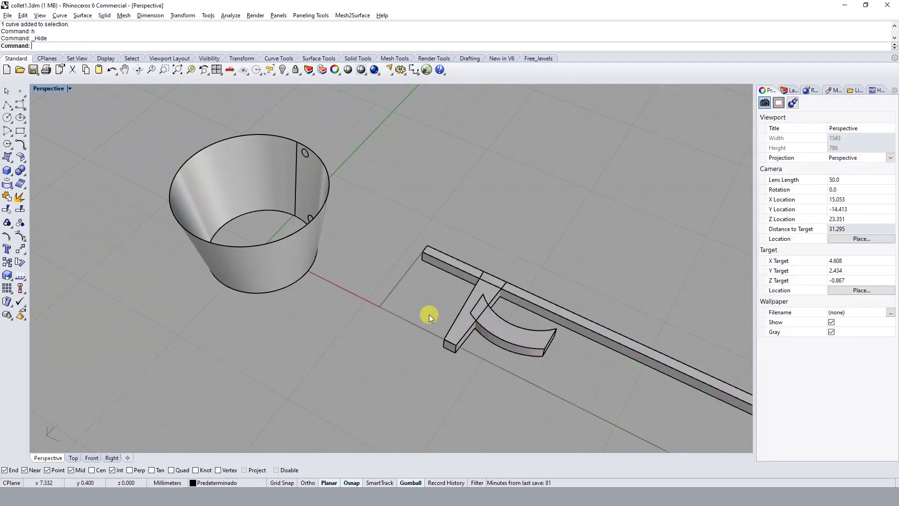
{"action": "left_click", "coordinate": [481, 323]}
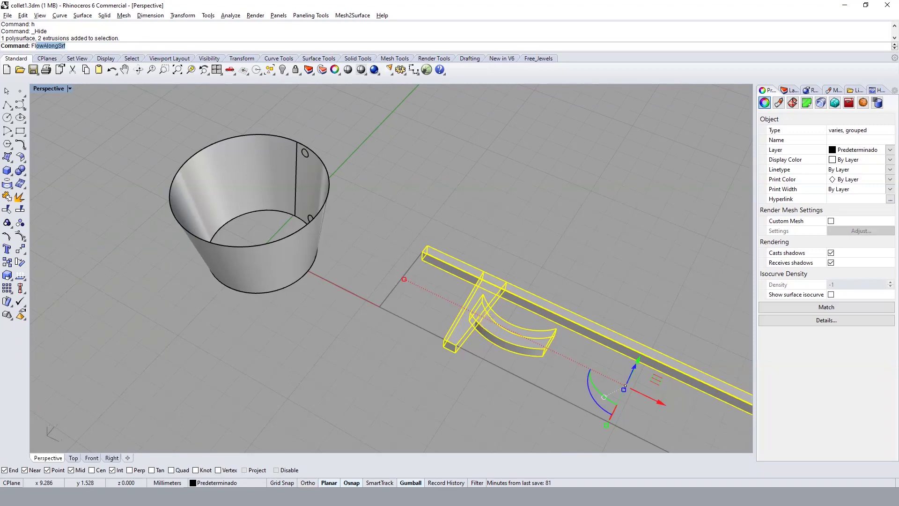
Flow the group onto the cone from a Plane base, then hide the cone
{"action": "key", "text": "Return"}
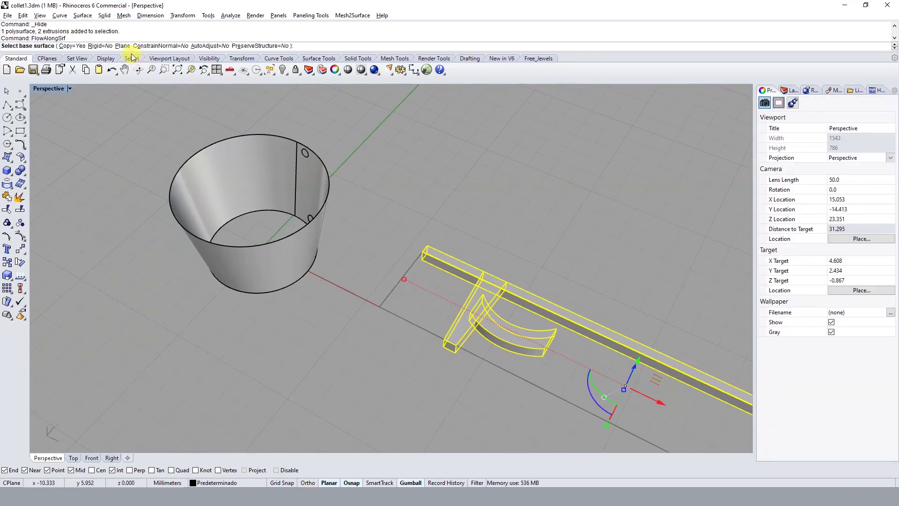
{"action": "left_click", "coordinate": [122, 45]}
{"action": "left_click", "coordinate": [427, 244]}
{"action": "scroll", "coordinate": [428, 245], "scroll_direction": "down", "scroll_amount": 5}
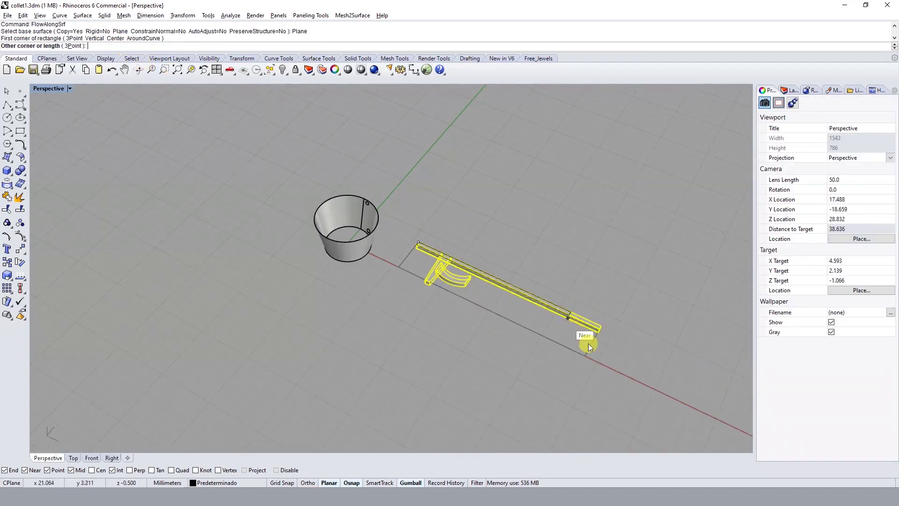
{"action": "left_click", "coordinate": [591, 360]}
{"action": "mouse_move", "coordinate": [557, 237]}
{"action": "right_mouse_down"}
{"action": "mouse_move", "coordinate": [434, 221]}
{"action": "mouse_move", "coordinate": [456, 246]}
{"action": "mouse_move", "coordinate": [447, 241]}
{"action": "mouse_move", "coordinate": [529, 251]}
{"action": "mouse_move", "coordinate": [407, 257]}
{"action": "mouse_move", "coordinate": [440, 258]}
{"action": "mouse_move", "coordinate": [406, 213]}
{"action": "right_mouse_up"}
{"action": "left_click", "coordinate": [471, 233]}
{"action": "type", "text": "h"}
{"action": "key", "text": "Return"}
Remove the base ring from its group with RemoveFromGroup
{"action": "left_click", "coordinate": [439, 257]}
{"action": "scroll", "coordinate": [406, 213], "scroll_direction": "down", "scroll_amount": 3}
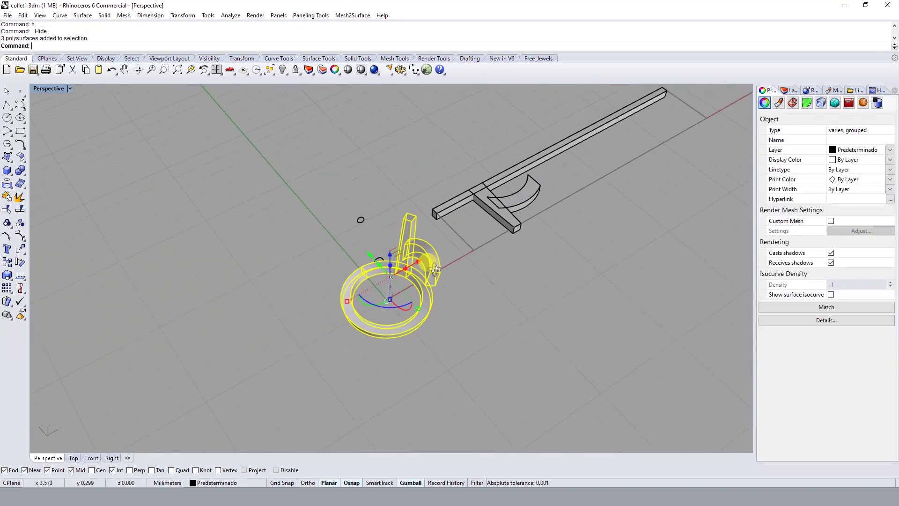
{"action": "key", "text": "Escape"}
{"action": "type", "text": "RG"}
{"action": "key", "text": "Return"}
{"action": "left_click", "coordinate": [423, 287]}
{"action": "key", "text": "Return"}
Polar-array the wrapped prong pieces into 6 copies around centre 0
{"action": "left_click", "coordinate": [430, 259]}
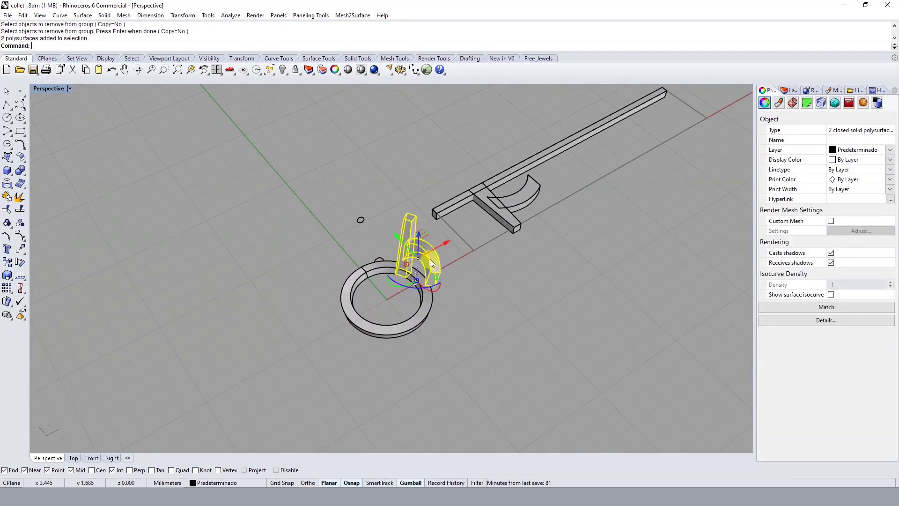
{"action": "right_click_drag", "start_coordinate": [430, 260], "coordinate": [431, 274]}
{"action": "type", "text": "car"}
{"action": "key", "text": "Return"}
{"action": "type", "text": "0"}
{"action": "key", "text": "Return"}
{"action": "type", "text": "6"}
{"action": "key", "text": "Return"}
{"action": "key", "text": "Return"}
{"action": "key", "text": "Return"}
{"action": "key", "text": "Escape"}
Show the hidden prongs and diamond, and remove the diamond from its group
{"action": "mouse_move", "coordinate": [449, 317]}
{"action": "right_mouse_down"}
{"action": "mouse_move", "coordinate": [405, 224]}
{"action": "mouse_move", "coordinate": [359, 221]}
{"action": "mouse_move", "coordinate": [380, 267]}
{"action": "mouse_move", "coordinate": [401, 376]}
{"action": "mouse_move", "coordinate": [397, 362]}
{"action": "right_mouse_up"}
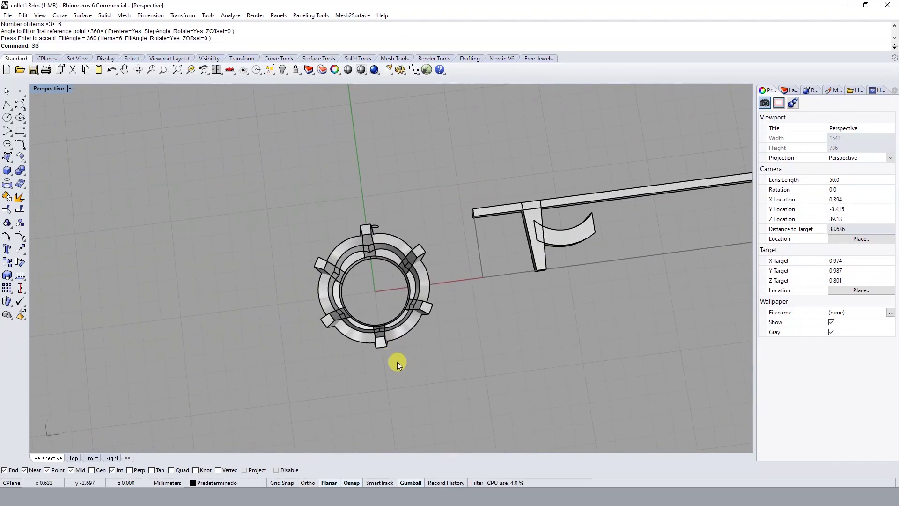
{"action": "type", "text": "SS"}
{"action": "key", "text": "Return"}
{"action": "key", "text": "Return"}
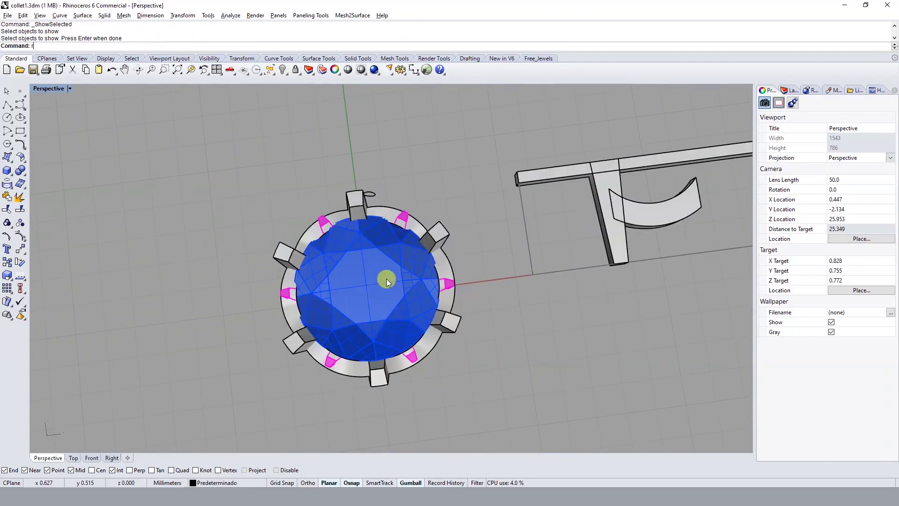
{"action": "key", "text": "Return"}
{"action": "left_click", "coordinate": [386, 281]}
{"action": "key", "text": "Return"}
Hide the old prong solid and check the diamond from oblique and top views
{"action": "scroll", "coordinate": [402, 209], "scroll_direction": "up", "scroll_amount": 3}
{"action": "left_click", "coordinate": [402, 209]}
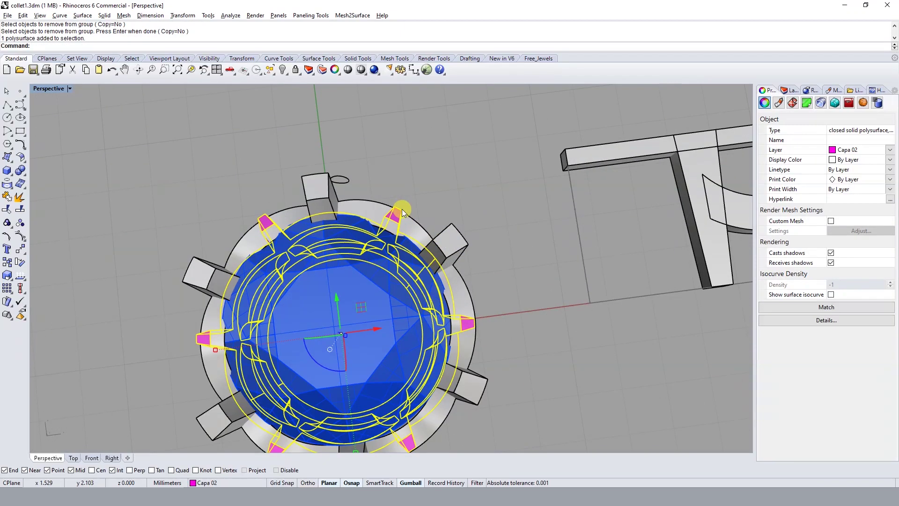
{"action": "type", "text": "h"}
{"action": "key", "text": "Return"}
{"action": "mouse_move", "coordinate": [401, 209]}
{"action": "right_mouse_down"}
{"action": "mouse_move", "coordinate": [372, 178]}
{"action": "mouse_move", "coordinate": [375, 255]}
{"action": "mouse_move", "coordinate": [321, 210]}
{"action": "right_mouse_up"}
{"action": "left_click", "coordinate": [372, 178]}
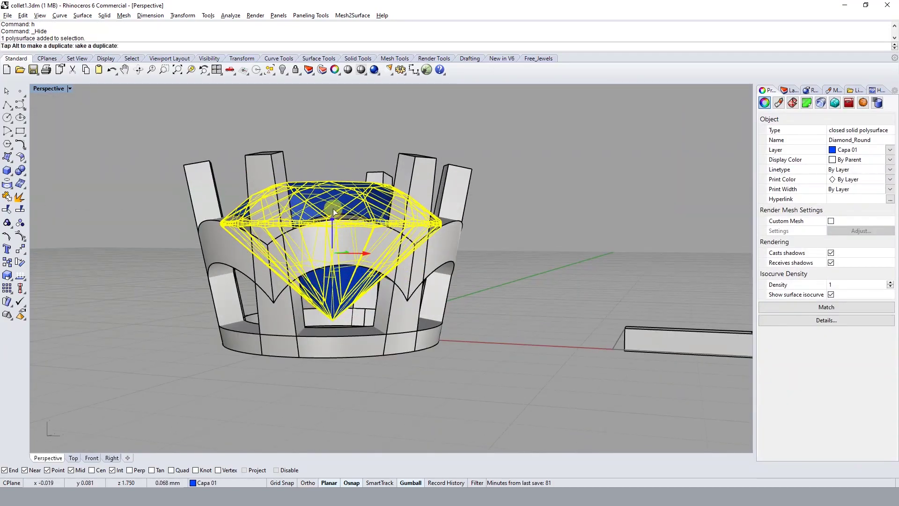
{"action": "key", "text": "Escape"}
{"action": "mouse_move", "coordinate": [334, 217]}
{"action": "right_mouse_down"}
{"action": "mouse_move", "coordinate": [356, 289]}
{"action": "mouse_move", "coordinate": [364, 241]}
{"action": "mouse_move", "coordinate": [341, 234]}
{"action": "mouse_move", "coordinate": [337, 221]}
{"action": "mouse_move", "coordinate": [369, 279]}
{"action": "right_mouse_up"}
{"action": "left_click", "coordinate": [343, 220]}
{"action": "left_click", "coordinate": [337, 222]}
{"action": "key", "text": "Escape"}
Reveal the hidden cone surface again with ShowSelected
{"action": "type", "text": "S"}
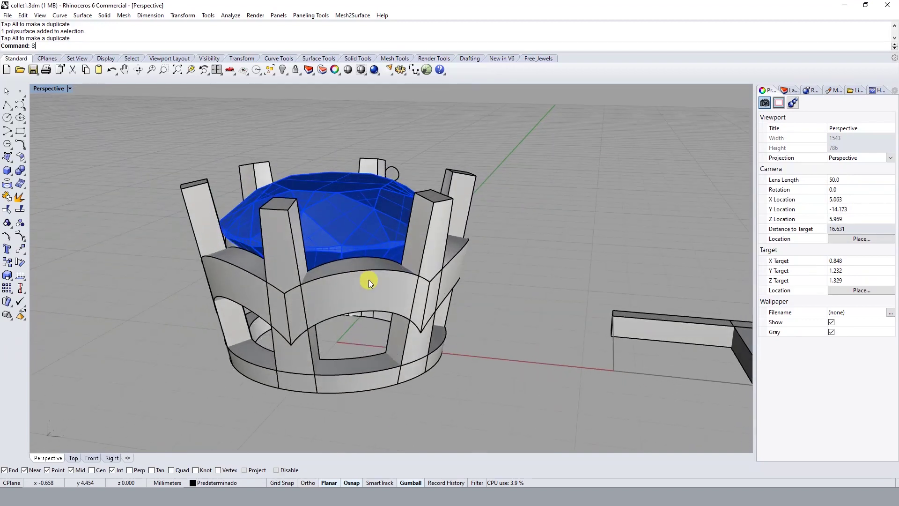
{"action": "type", "text": "howSelected"}
{"action": "key", "text": "Return"}
{"action": "scroll", "coordinate": [375, 263], "scroll_direction": "down", "scroll_amount": 2}
{"action": "left_click", "coordinate": [395, 248]}
{"action": "key", "text": "Return"}
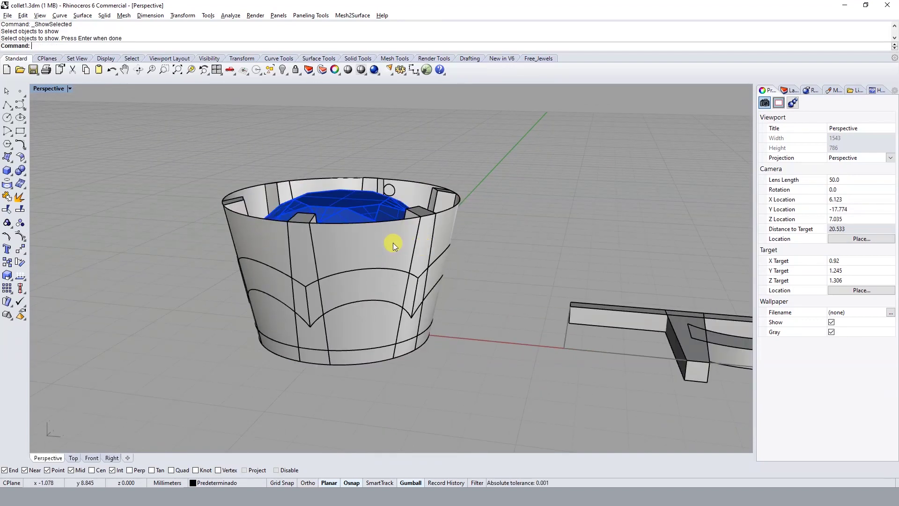
{"action": "left_click", "coordinate": [394, 244]}
{"action": "right_click_drag", "start_coordinate": [380, 235], "coordinate": [390, 325]}
{"action": "type", "text": "S"}
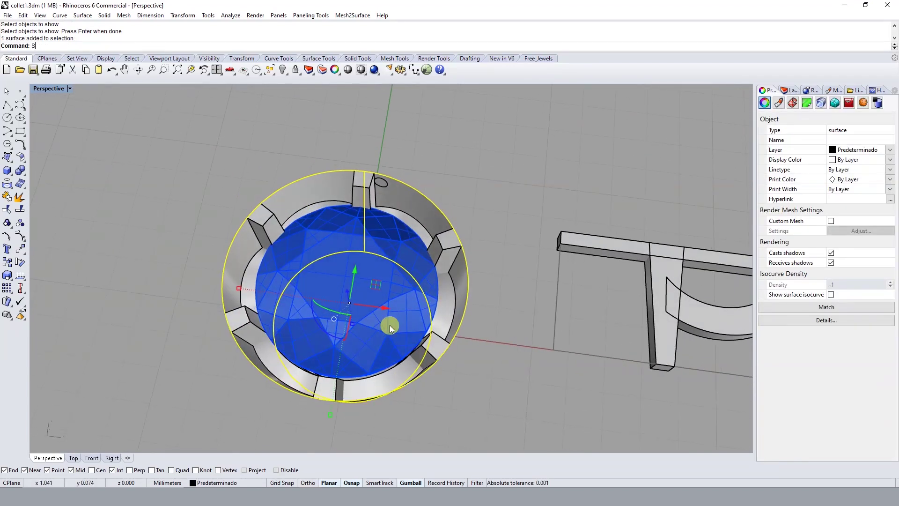
{"action": "type", "text": "2"}
{"action": "key", "text": "Return"}
{"action": "key", "text": "Escape"}
{"action": "type", "text": "s"}
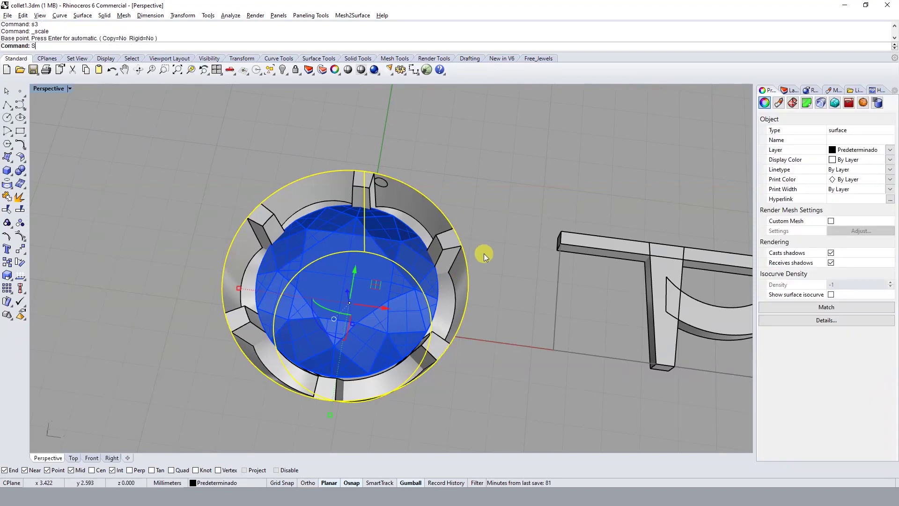
{"action": "type", "text": "2"}
{"action": "key", "text": "Return"}
{"action": "type", "text": "0"}
{"action": "key", "text": "Return"}
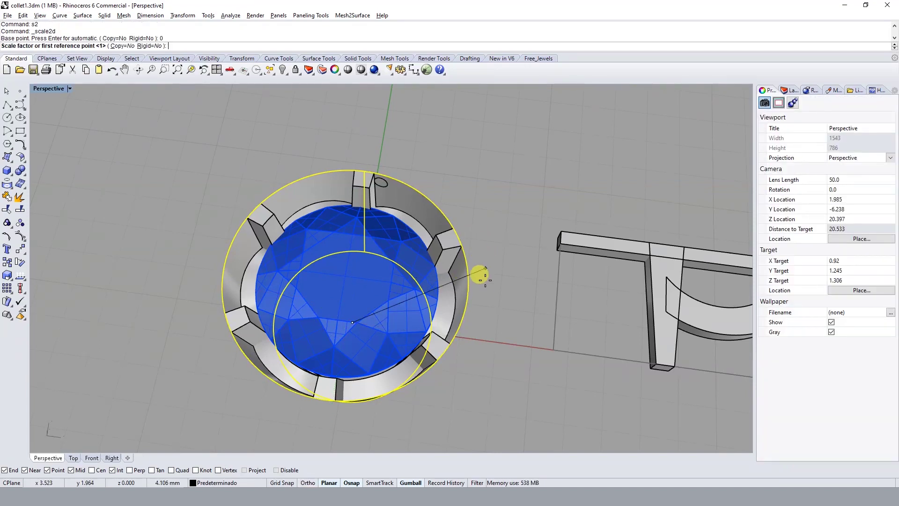
{"action": "left_click", "coordinate": [518, 287]}
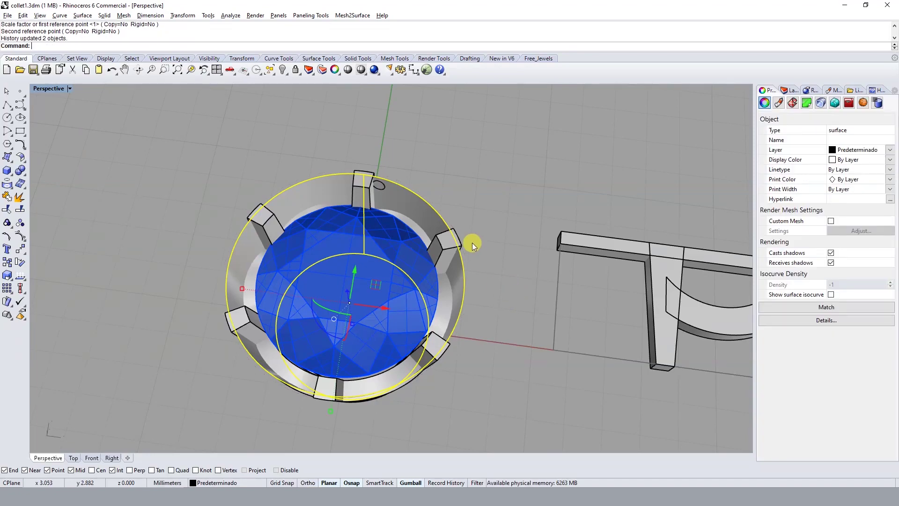
{"action": "right_click_drag", "start_coordinate": [472, 243], "coordinate": [325, 233]}
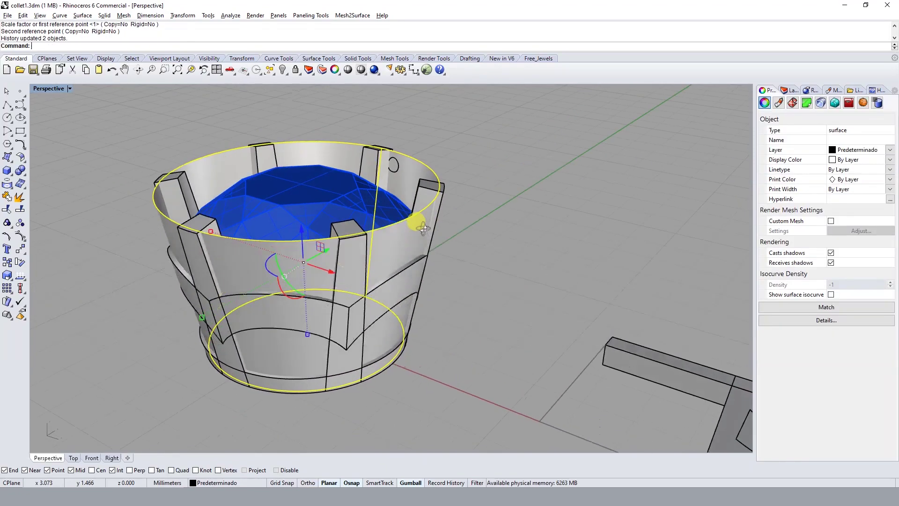
{"action": "right_click_drag", "start_coordinate": [325, 233], "coordinate": [418, 229]}
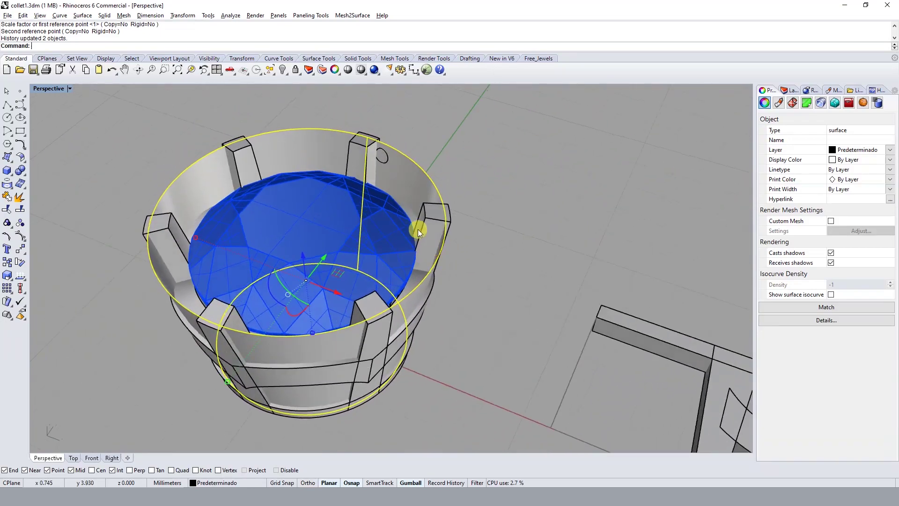
{"action": "left_click", "coordinate": [418, 229]}
{"action": "scroll", "coordinate": [438, 256], "scroll_direction": "down", "scroll_amount": 3}
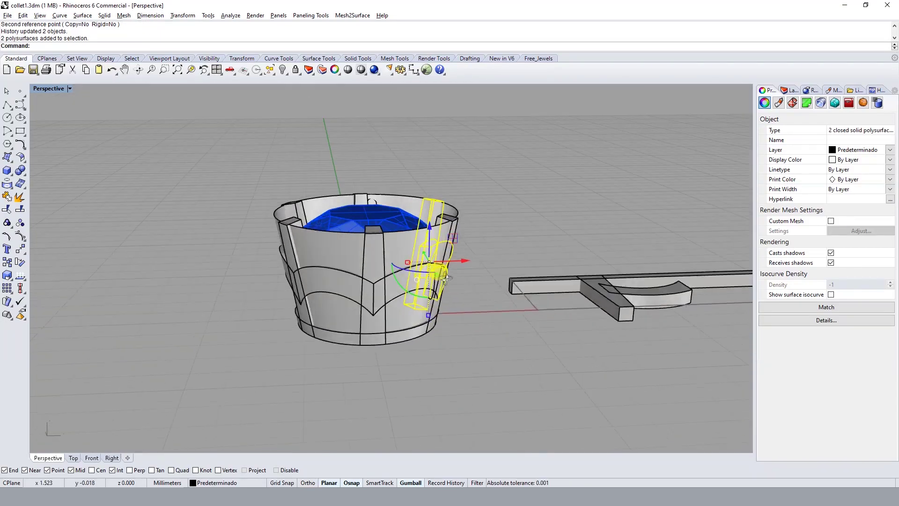
Select the wrapped prong pieces while leaving the cone cup out of the selection
{"action": "right_click_drag", "start_coordinate": [438, 256], "coordinate": [425, 327]}
{"action": "scroll", "coordinate": [415, 235], "scroll_direction": "up", "scroll_amount": 2}
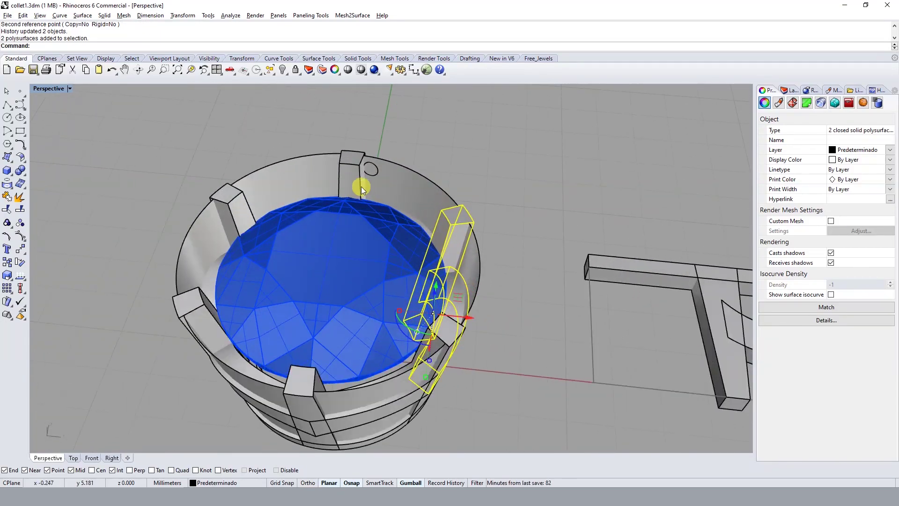
{"action": "left_click", "coordinate": [388, 202], "text": "shift"}
{"action": "scroll", "coordinate": [388, 201], "scroll_direction": "down", "scroll_amount": 3}
{"action": "left_click", "coordinate": [308, 215], "text": "shift"}
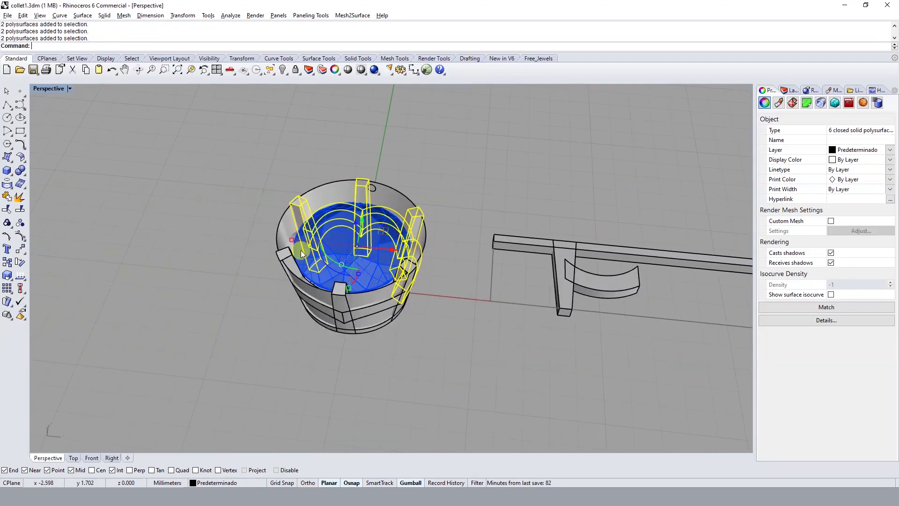
{"action": "left_click", "coordinate": [338, 290], "text": "shift"}
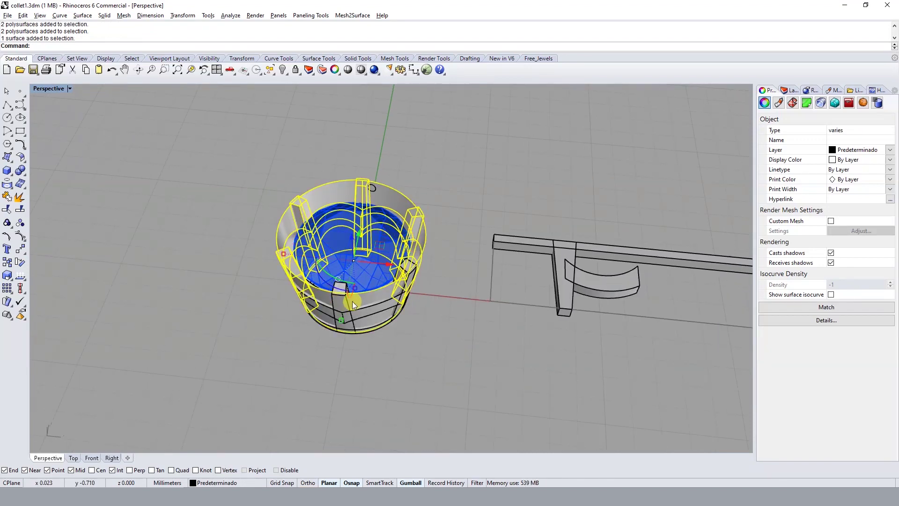
{"action": "left_click", "coordinate": [340, 305], "text": "ctrl"}
{"action": "scroll", "coordinate": [376, 297], "scroll_direction": "up", "scroll_amount": 2}
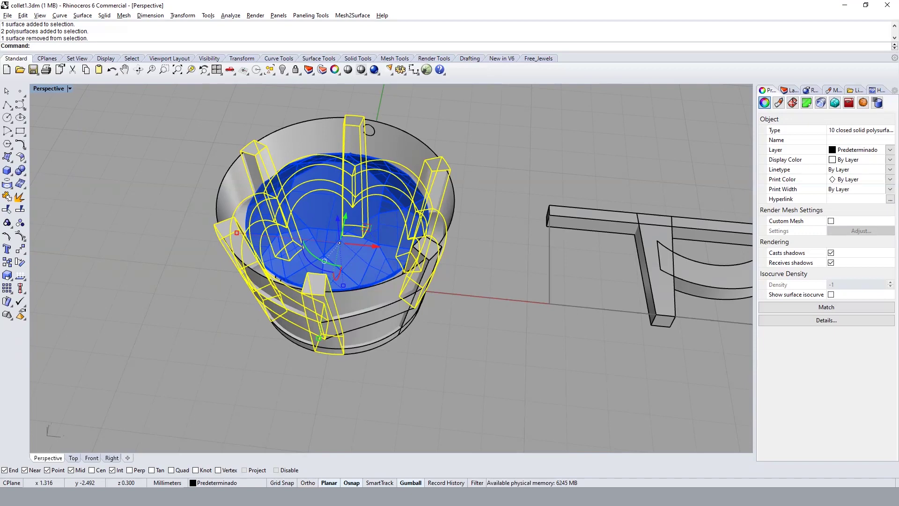
{"action": "key", "text": "Escape"}
Delete the last remaining prong and the base ring under the cup
{"action": "left_click", "coordinate": [381, 309]}
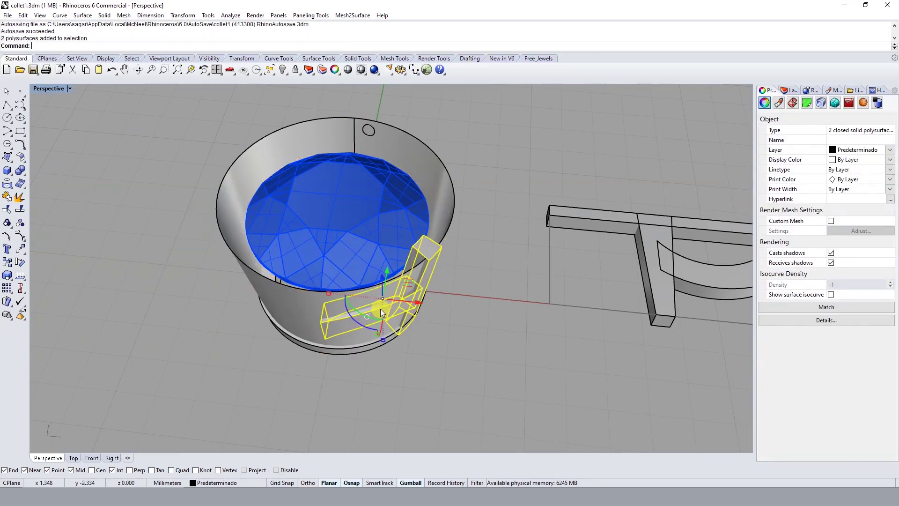
{"action": "key", "text": "Delete"}
{"action": "scroll", "coordinate": [411, 262], "scroll_direction": "down", "scroll_amount": 3}
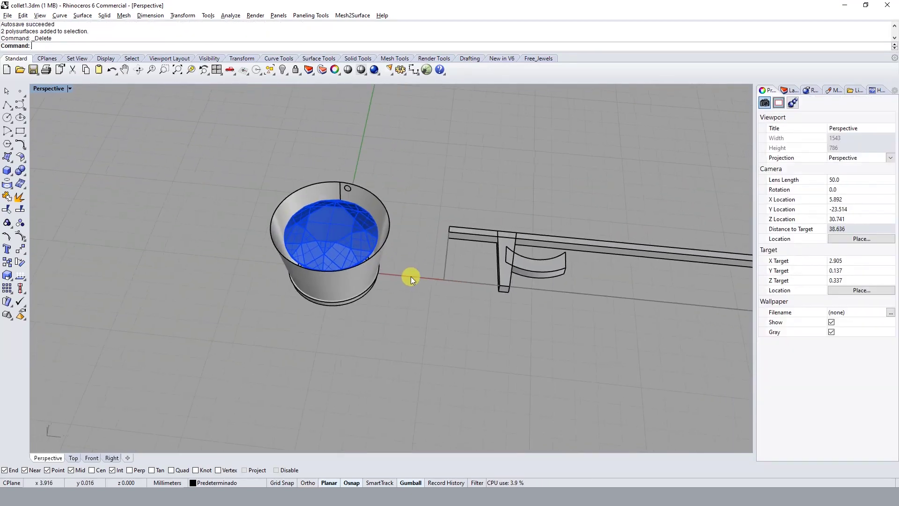
{"action": "scroll", "coordinate": [356, 294], "scroll_direction": "up", "scroll_amount": 2}
{"action": "left_click", "coordinate": [354, 308]}
{"action": "key", "text": "Delete"}
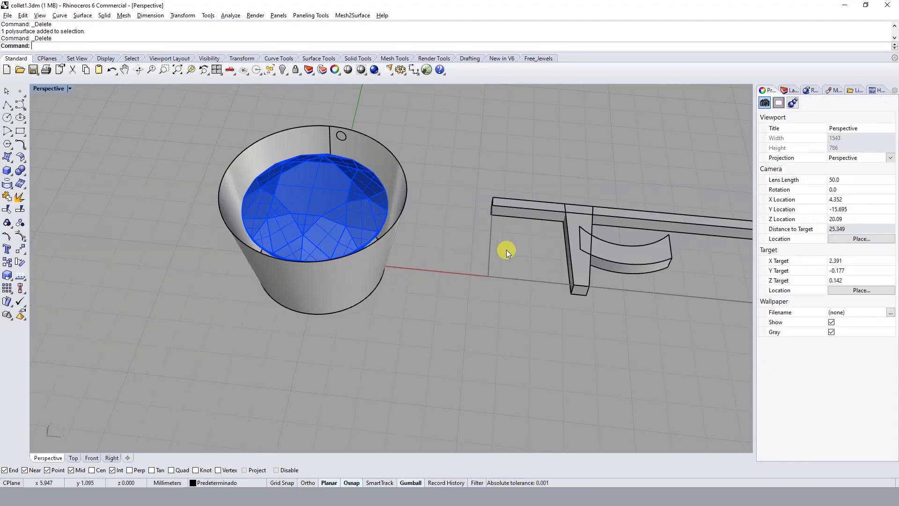
Flow the flat bar-and-arch bracket onto the cone cup using a Plane base rectangle
{"action": "left_click", "coordinate": [516, 218]}
{"action": "type", "text": "FlowAlongSrf"}
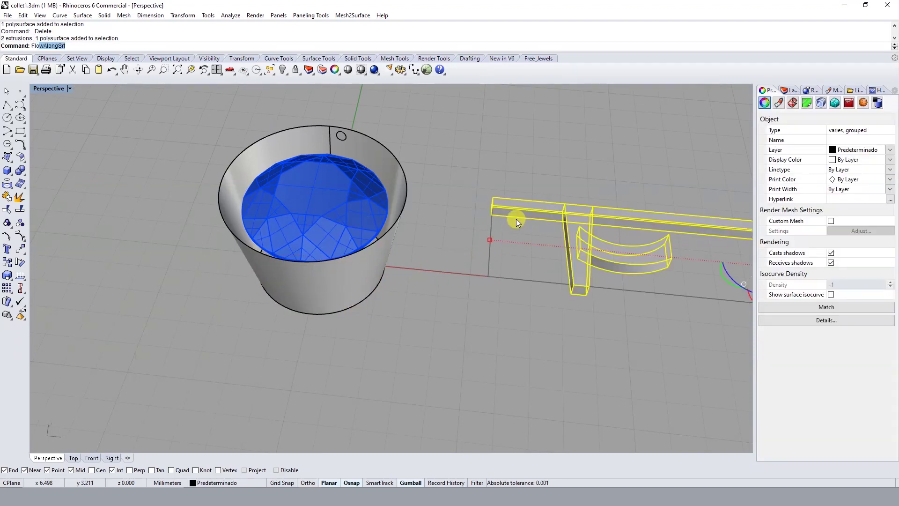
{"action": "key", "text": "Return"}
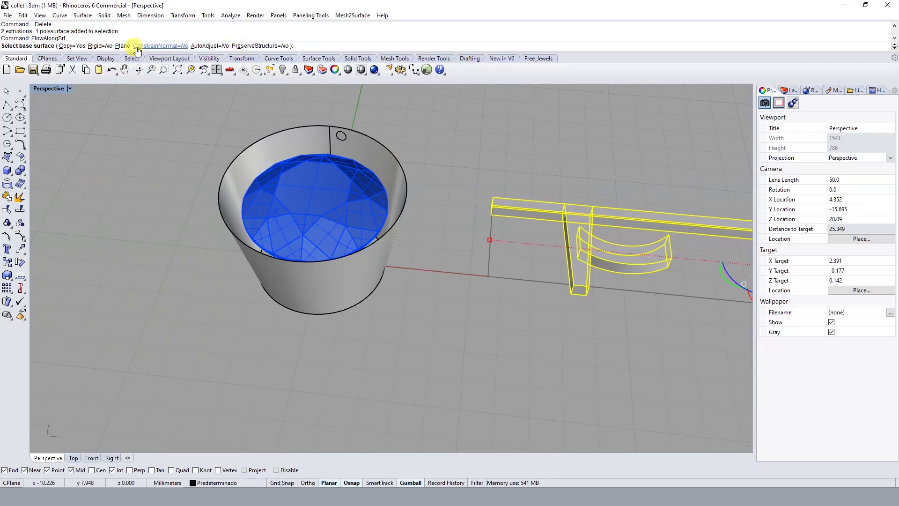
{"action": "left_click", "coordinate": [123, 45]}
{"action": "left_click", "coordinate": [490, 197]}
{"action": "scroll", "coordinate": [486, 190], "scroll_direction": "down", "scroll_amount": 3}
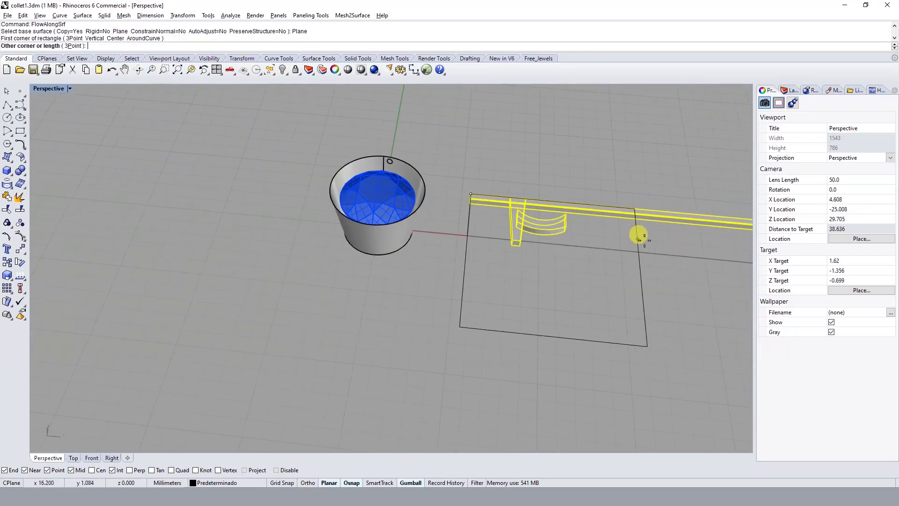
{"action": "scroll", "coordinate": [644, 240], "scroll_direction": "up", "scroll_amount": 2}
{"action": "left_click", "coordinate": [630, 247]}
{"action": "right_click_drag", "start_coordinate": [630, 247], "coordinate": [204, 176]}
{"action": "scroll", "coordinate": [203, 177], "scroll_direction": "down", "scroll_amount": 1}
{"action": "scroll", "coordinate": [538, 211], "scroll_direction": "up", "scroll_amount": 5}
{"action": "left_click", "coordinate": [594, 206]}
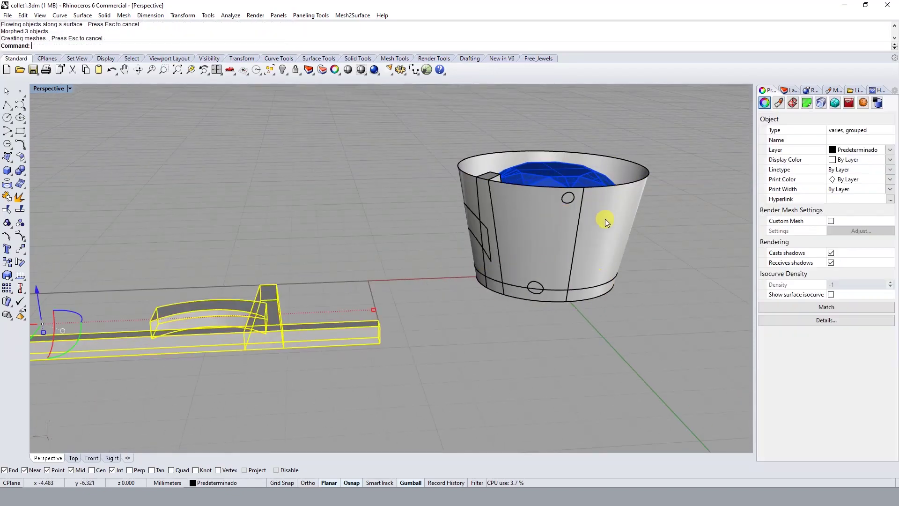
Hide the cone cup with the H command
{"action": "right_click_drag", "start_coordinate": [605, 220], "coordinate": [452, 190]}
{"action": "left_click", "coordinate": [404, 181]}
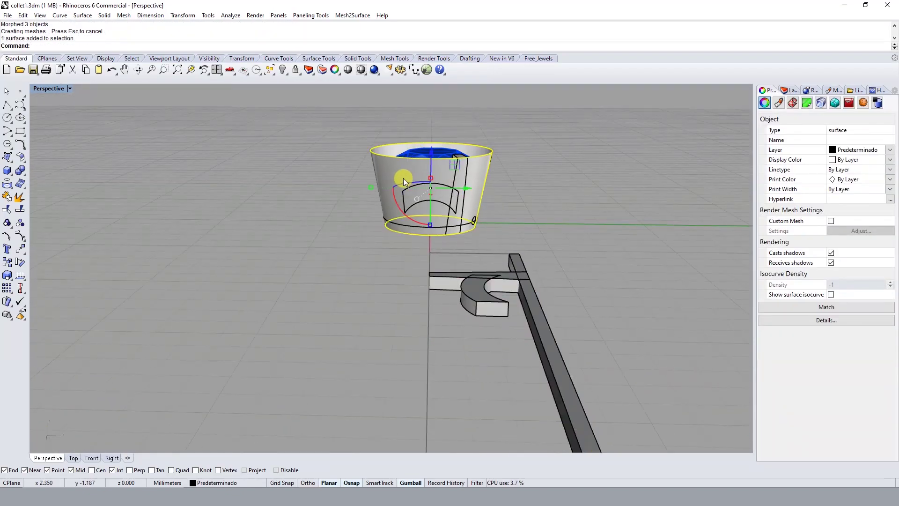
{"action": "type", "text": "h"}
{"action": "key", "text": "Return"}
Select the flowed ring-and-prong group and pick the rings to remove from it
{"action": "mouse_move", "coordinate": [403, 178]}
{"action": "right_mouse_down"}
{"action": "mouse_move", "coordinate": [328, 161]}
{"action": "mouse_move", "coordinate": [381, 194]}
{"action": "right_mouse_up"}
{"action": "scroll", "coordinate": [329, 161], "scroll_direction": "up", "scroll_amount": 3}
{"action": "left_click", "coordinate": [352, 162]}
{"action": "key", "text": "Escape"}
{"action": "left_click", "coordinate": [324, 254]}
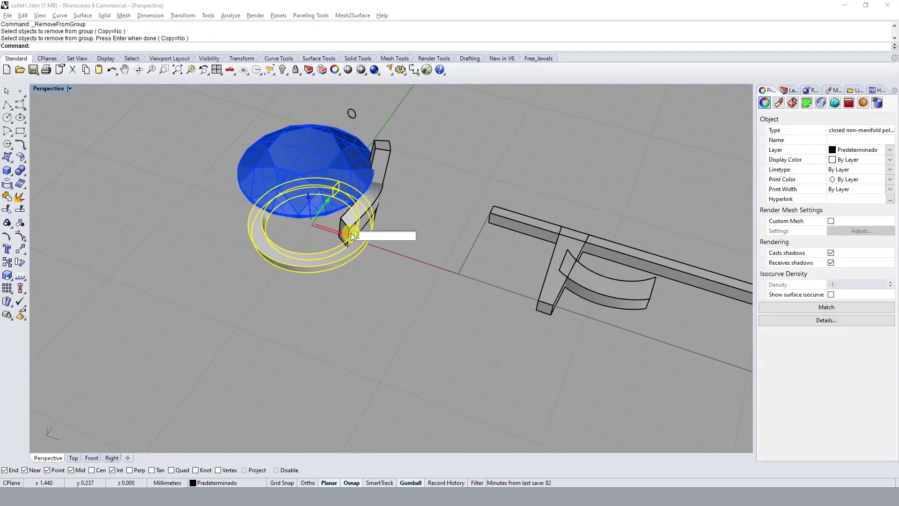
Select the flowed prong, abort a misplaced polar array and undo the accidental move
{"action": "left_click", "coordinate": [369, 204]}
{"action": "right_click_drag", "start_coordinate": [378, 154], "coordinate": [387, 200]}
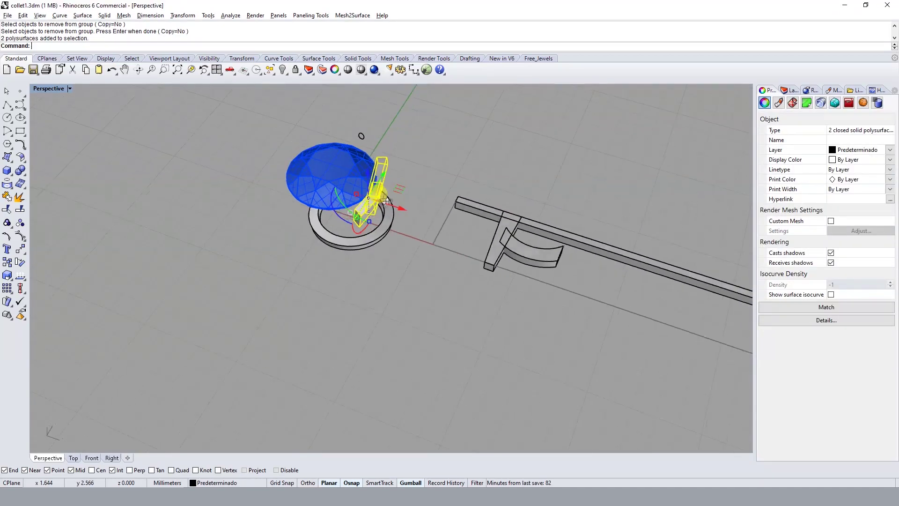
{"action": "type", "text": "car"}
{"action": "right_click", "coordinate": [414, 227]}
{"action": "left_click", "coordinate": [420, 232]}
{"action": "key", "text": "ctrl+z"}
{"action": "key", "text": "Escape"}
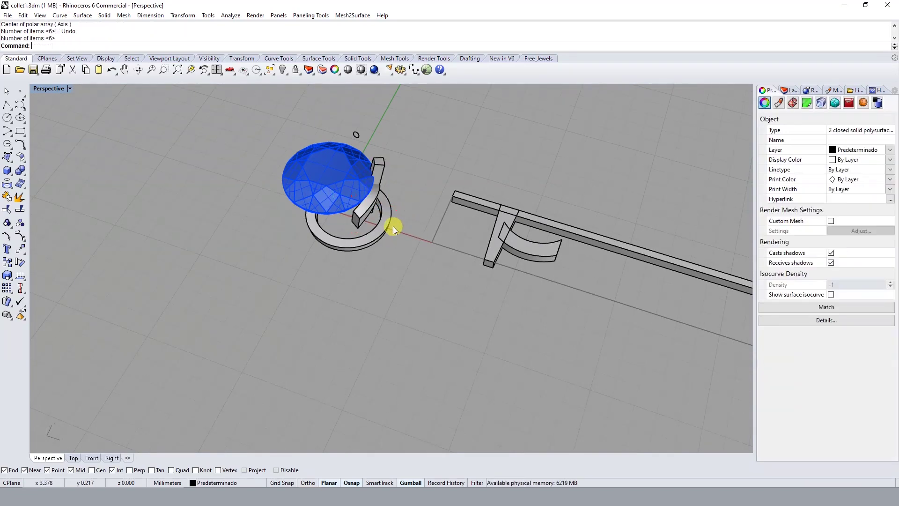
{"action": "key", "text": "ctrl+z"}
{"action": "key", "text": "ctrl+z"}
Polar-array the prong six times around origin 0 over a full 360°
{"action": "type", "text": "car"}
{"action": "key", "text": "Return"}
{"action": "type", "text": "0"}
{"action": "key", "text": "Return"}
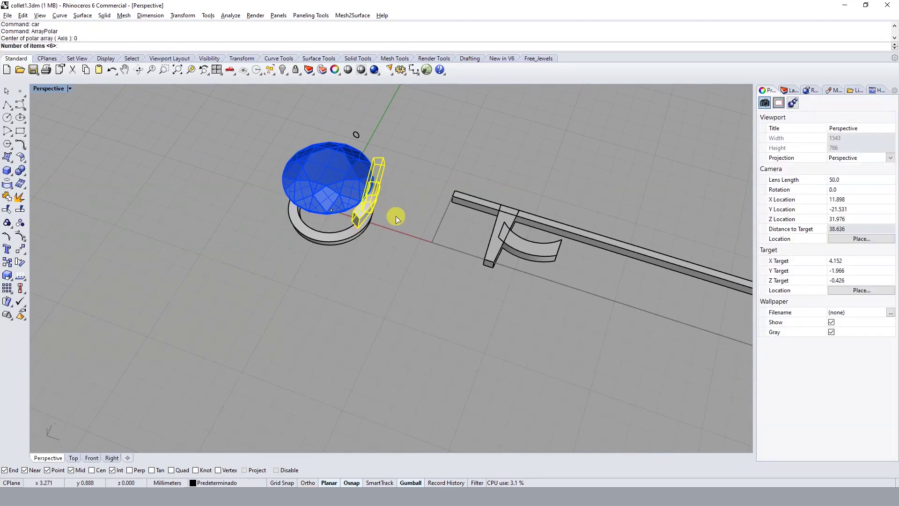
{"action": "key", "text": "Return"}
{"action": "key", "text": "Return"}
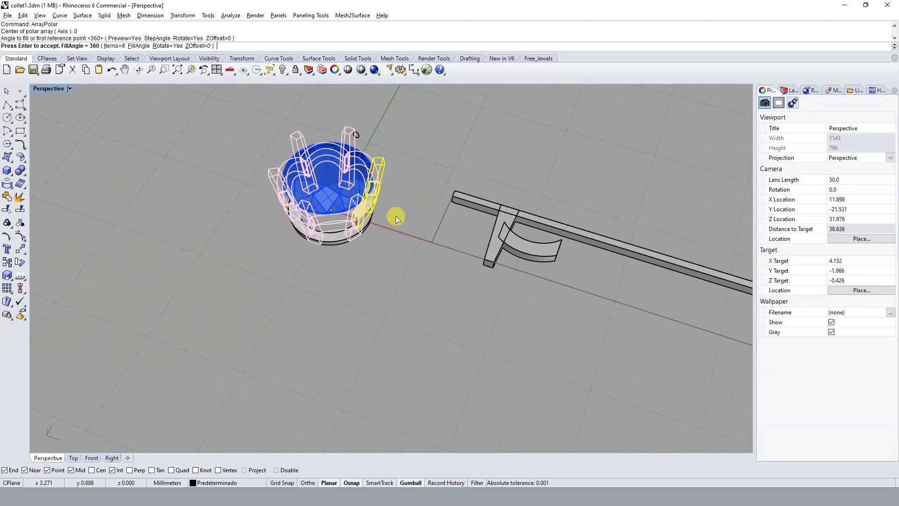
{"action": "key", "text": "Return"}
Frame the six-prong setting and bracket in view, then start FlowAlongSrf
{"action": "mouse_move", "coordinate": [370, 243]}
{"action": "right_mouse_down"}
{"action": "mouse_move", "coordinate": [398, 154]}
{"action": "mouse_move", "coordinate": [419, 267]}
{"action": "mouse_move", "coordinate": [550, 270]}
{"action": "right_mouse_up"}
{"action": "scroll", "coordinate": [347, 227], "scroll_direction": "up", "scroll_amount": 3}
{"action": "scroll", "coordinate": [412, 232], "scroll_direction": "up", "scroll_amount": 2}
{"action": "scroll", "coordinate": [412, 231], "scroll_direction": "down", "scroll_amount": 3}
{"action": "scroll", "coordinate": [550, 271], "scroll_direction": "up", "scroll_amount": 2}
{"action": "mouse_move", "coordinate": [352, 233]}
{"action": "right_mouse_down"}
{"action": "mouse_move", "coordinate": [367, 206]}
{"action": "mouse_move", "coordinate": [380, 271]}
{"action": "mouse_move", "coordinate": [367, 296]}
{"action": "mouse_move", "coordinate": [401, 265]}
{"action": "mouse_move", "coordinate": [394, 285]}
{"action": "right_mouse_up"}
{"action": "scroll", "coordinate": [493, 231], "scroll_direction": "down", "scroll_amount": 3}
{"action": "right_click_drag", "start_coordinate": [493, 230], "coordinate": [423, 177], "text": "shift"}
{"action": "scroll", "coordinate": [501, 217], "scroll_direction": "down", "scroll_amount": 3}
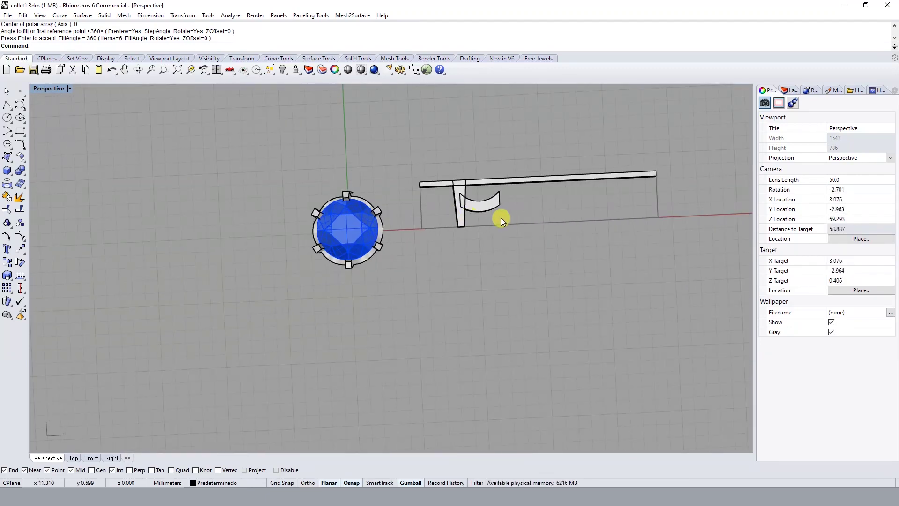
{"action": "scroll", "coordinate": [503, 218], "scroll_direction": "up", "scroll_amount": 2}
{"action": "type", "text": "flowalongsrf"}
{"action": "key", "text": "Return"}
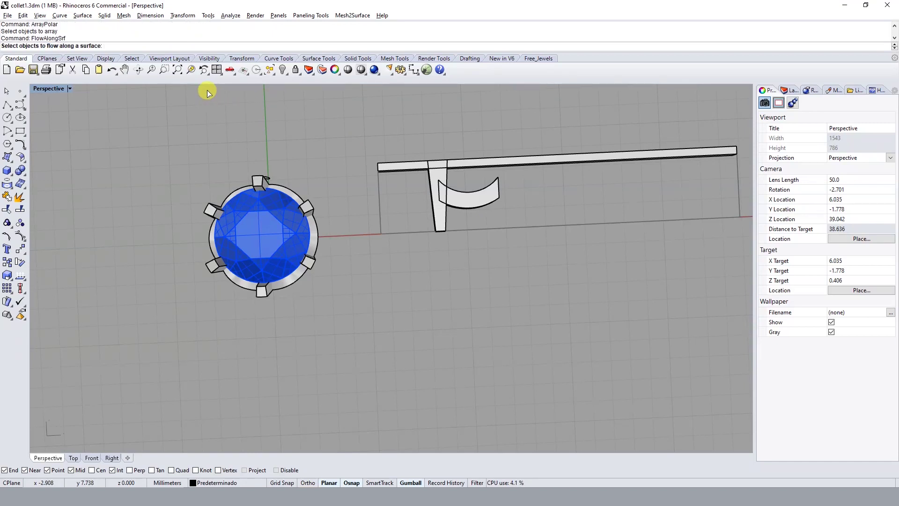
{"action": "key", "text": "Escape"}
{"action": "type", "text": "flowalongsrf"}
{"action": "key", "text": "Return"}
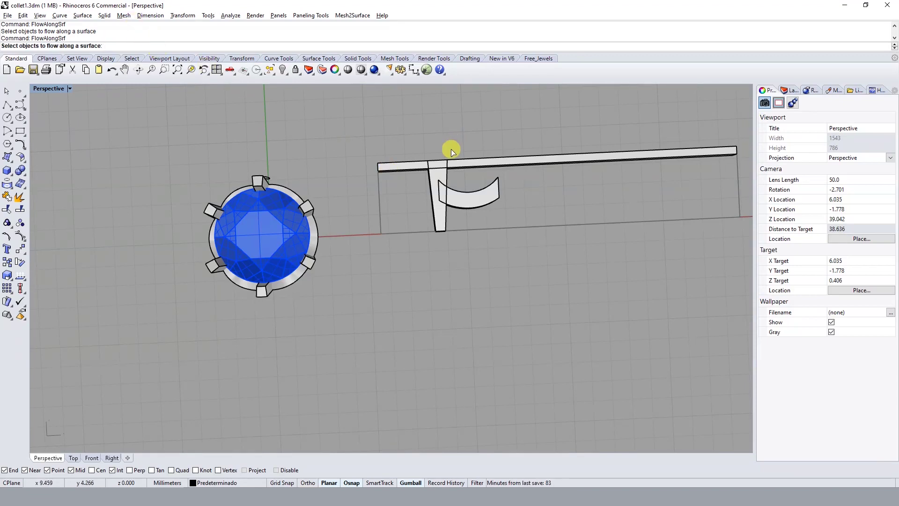
{"action": "mouse_move", "coordinate": [345, 203]}
{"action": "right_mouse_down"}
{"action": "mouse_move", "coordinate": [325, 169]}
{"action": "mouse_move", "coordinate": [409, 190]}
{"action": "right_mouse_up"}
{"action": "left_click", "coordinate": [440, 196]}
{"action": "key", "text": "Return"}
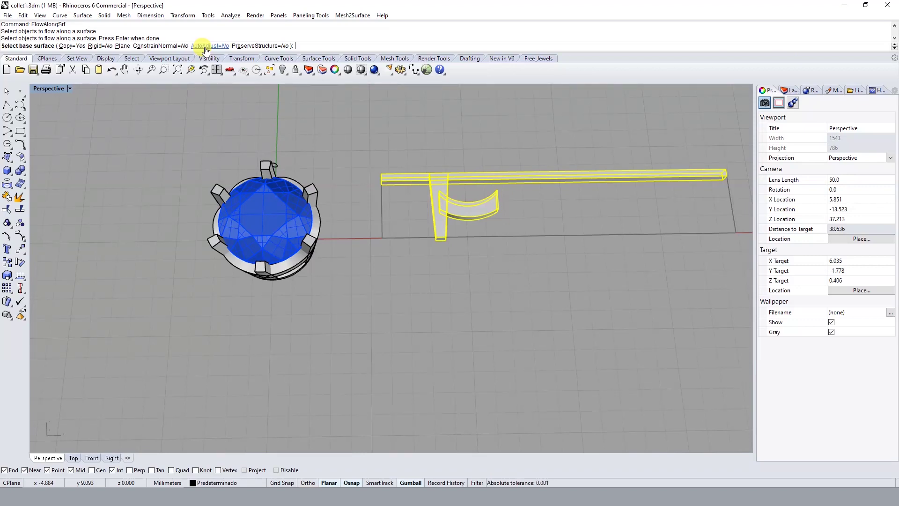
{"action": "right_click_drag", "start_coordinate": [502, 193], "coordinate": [481, 168]}
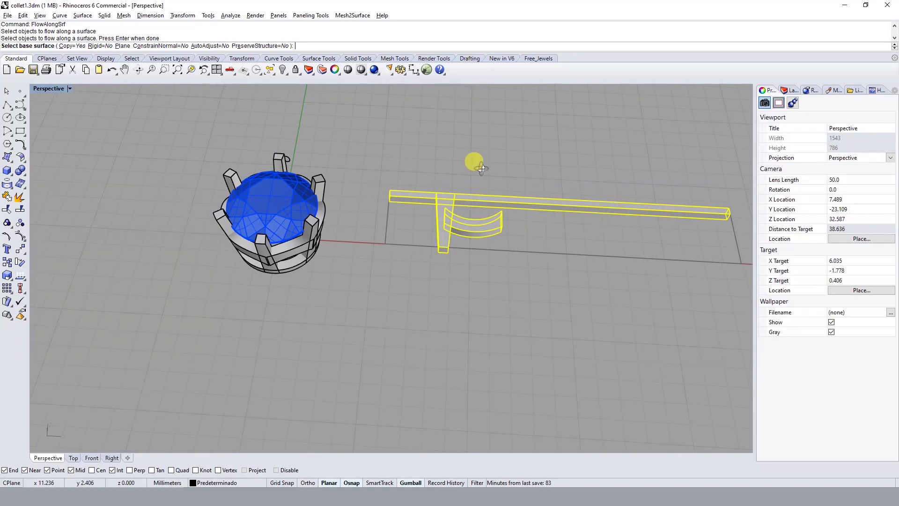
{"action": "right_click_drag", "start_coordinate": [481, 167], "coordinate": [485, 271]}
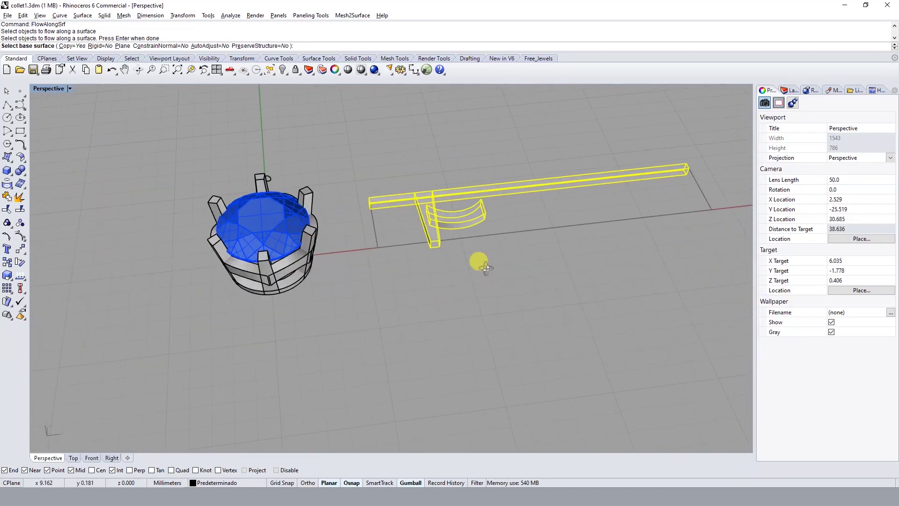
{"action": "key", "text": "Escape"}
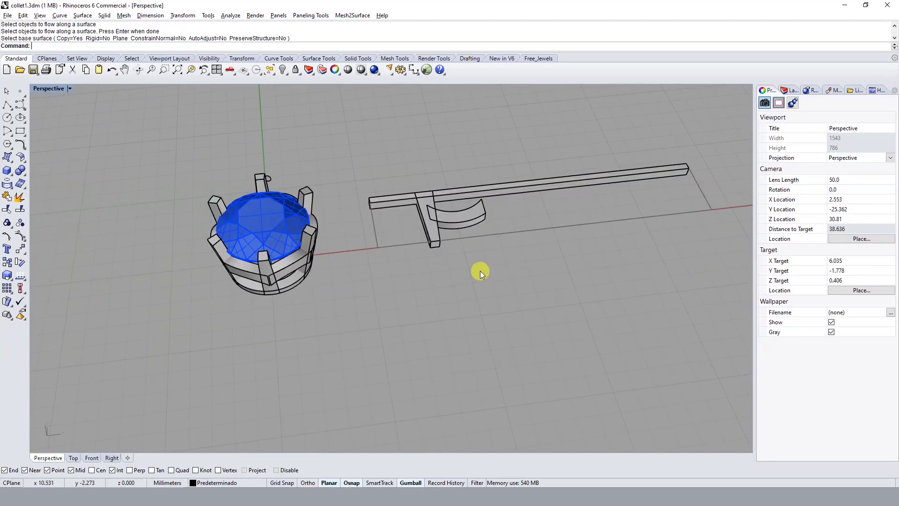
{"action": "mouse_move", "coordinate": [210, 257]}
{"action": "right_mouse_down"}
{"action": "mouse_move", "coordinate": [281, 241]}
{"action": "mouse_move", "coordinate": [267, 187]}
{"action": "mouse_move", "coordinate": [278, 238]}
{"action": "mouse_move", "coordinate": [262, 287]}
{"action": "mouse_move", "coordinate": [263, 260]}
{"action": "mouse_move", "coordinate": [280, 316]}
{"action": "mouse_move", "coordinate": [243, 213]}
{"action": "mouse_move", "coordinate": [338, 277]}
{"action": "mouse_move", "coordinate": [321, 276]}
{"action": "mouse_move", "coordinate": [294, 191]}
{"action": "mouse_move", "coordinate": [377, 158]}
{"action": "mouse_move", "coordinate": [381, 95]}
{"action": "mouse_move", "coordinate": [394, 183]}
{"action": "mouse_move", "coordinate": [385, 125]}
{"action": "mouse_move", "coordinate": [415, 167]}
{"action": "mouse_move", "coordinate": [446, 152]}
{"action": "mouse_move", "coordinate": [468, 170]}
{"action": "mouse_move", "coordinate": [435, 211]}
{"action": "mouse_move", "coordinate": [428, 245]}
{"action": "mouse_move", "coordinate": [407, 245]}
{"action": "right_mouse_up"}
{"action": "scroll", "coordinate": [398, 243], "scroll_direction": "down", "scroll_amount": 3}
{"action": "scroll", "coordinate": [418, 246], "scroll_direction": "up", "scroll_amount": 5}
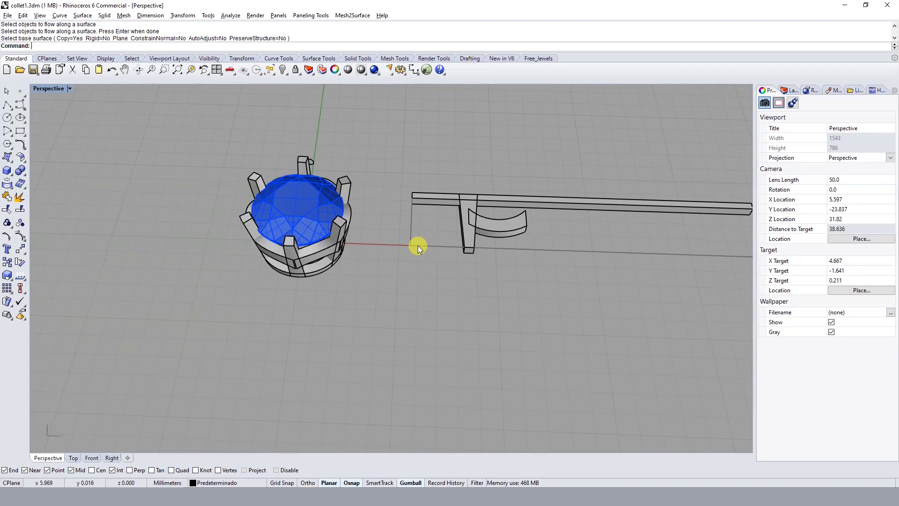
{"action": "scroll", "coordinate": [417, 245], "scroll_direction": "down", "scroll_amount": 3}
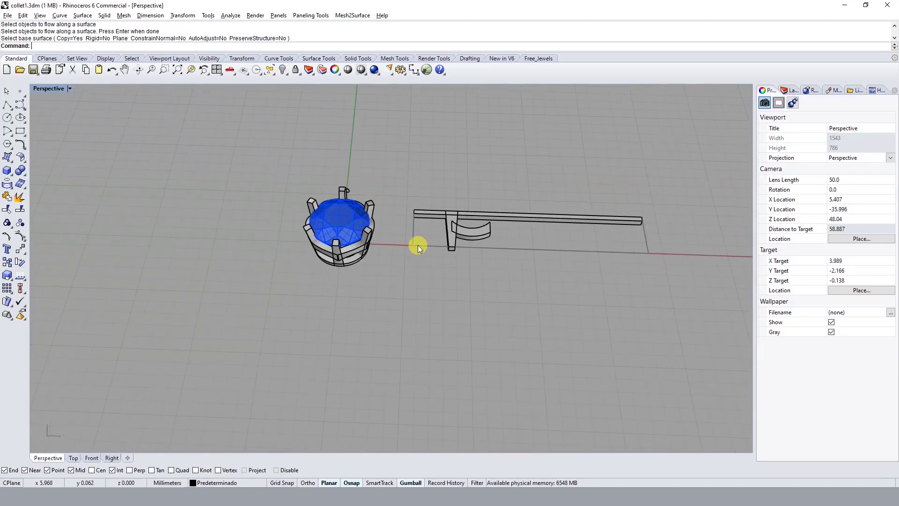